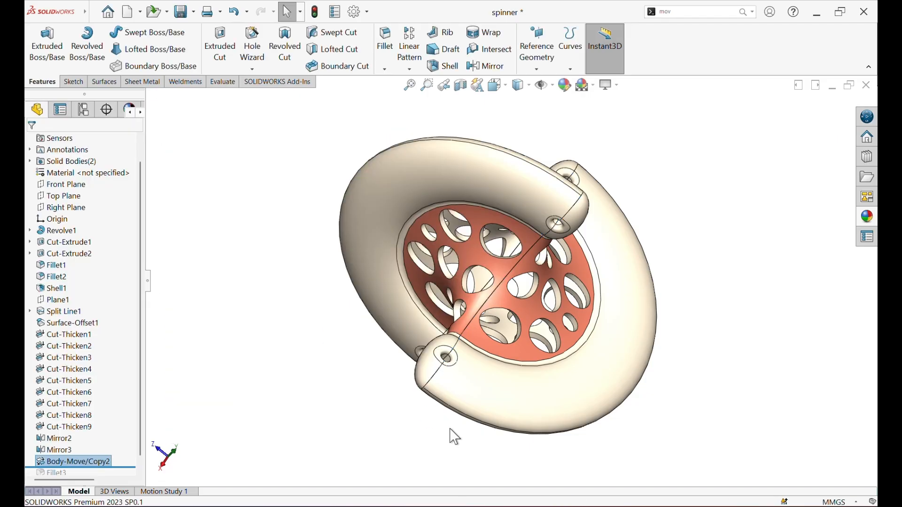
Examine the finished spinner model from several sides
{"action": "middle_click_drag", "start_coordinate": [731, 344], "coordinate": [766, 286]}
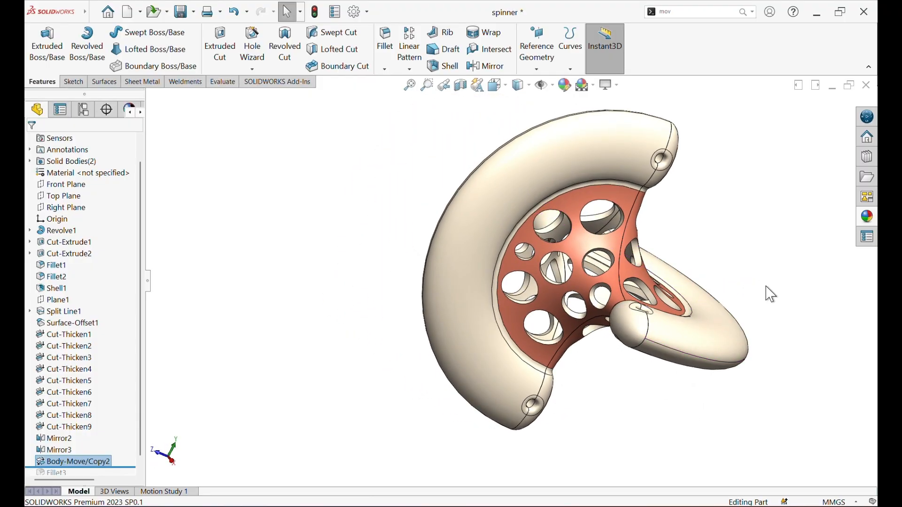
{"action": "scroll", "coordinate": [731, 278], "scroll_direction": "up", "scroll_amount": 2}
{"action": "middle_click_drag", "start_coordinate": [607, 226], "coordinate": [449, 260]}
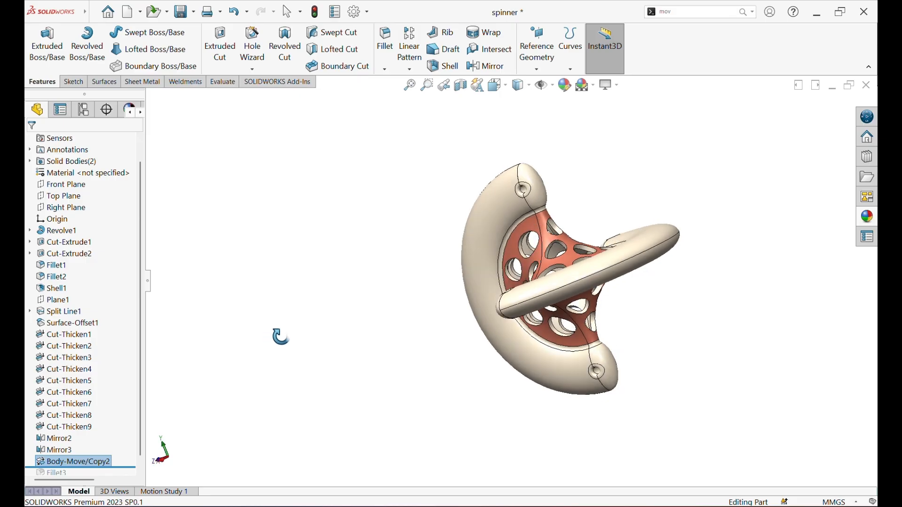
{"action": "middle_click_drag", "start_coordinate": [459, 296], "coordinate": [616, 342]}
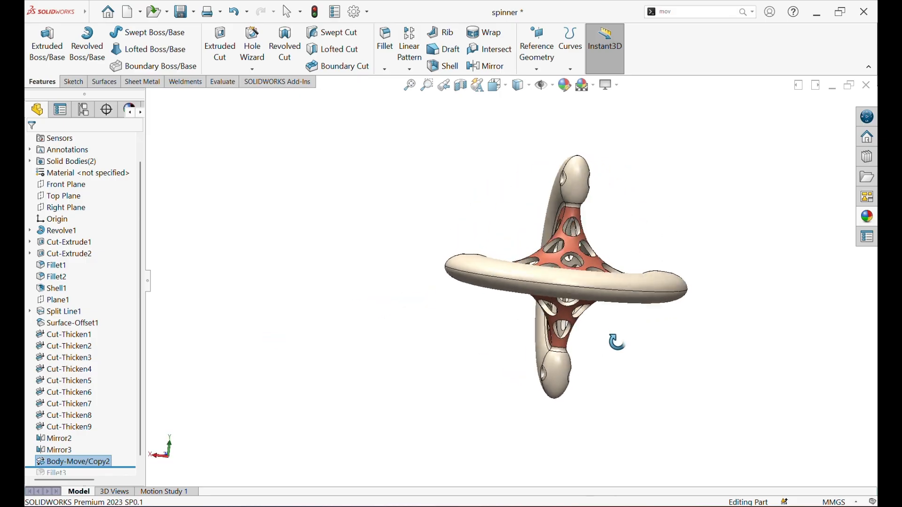
{"action": "middle_click_drag", "start_coordinate": [641, 294], "coordinate": [577, 310]}
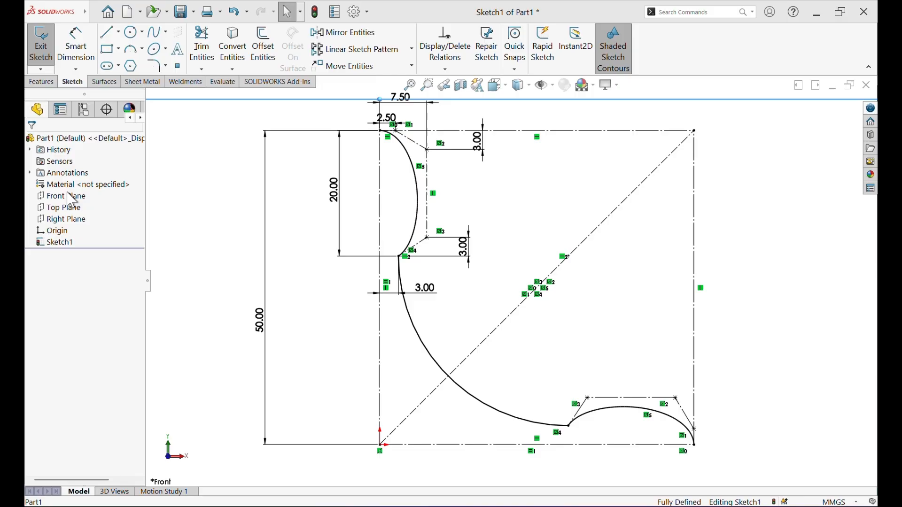
Examine the dimensioned profile sketch on the Front Plane, including its spline curves, control polygons and construction square
{"action": "left_click", "coordinate": [68, 195]}
{"action": "key", "text": "z"}
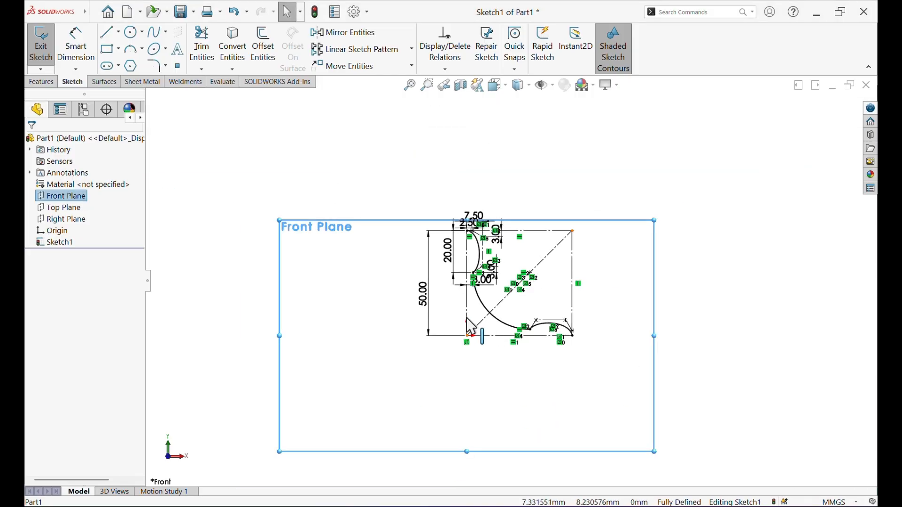
{"action": "left_click", "coordinate": [496, 176]}
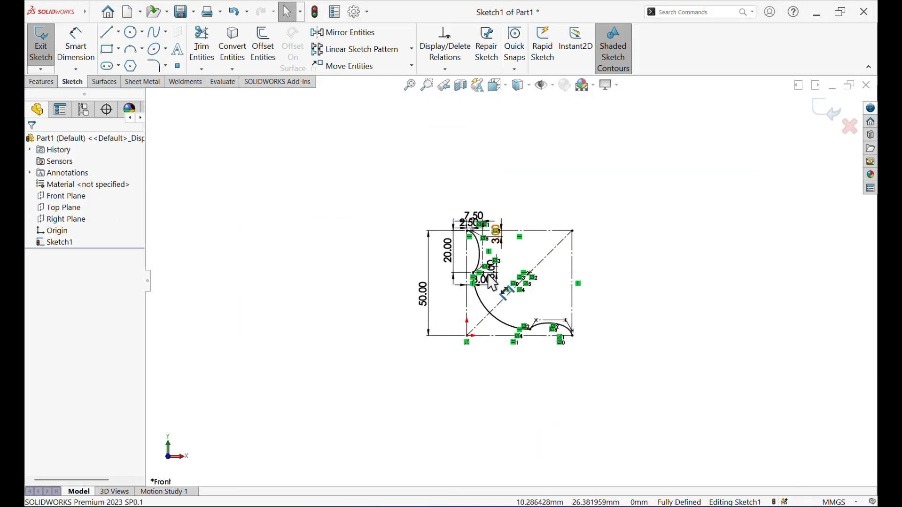
{"action": "scroll", "coordinate": [540, 235], "scroll_direction": "down", "scroll_amount": 3}
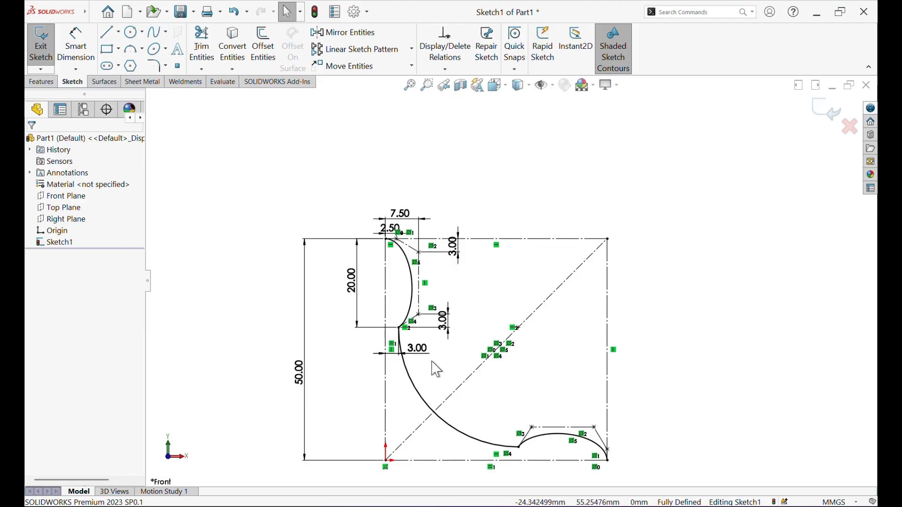
{"action": "scroll", "coordinate": [440, 357], "scroll_direction": "down", "scroll_amount": 2}
{"action": "scroll", "coordinate": [466, 183], "scroll_direction": "down", "scroll_amount": 2}
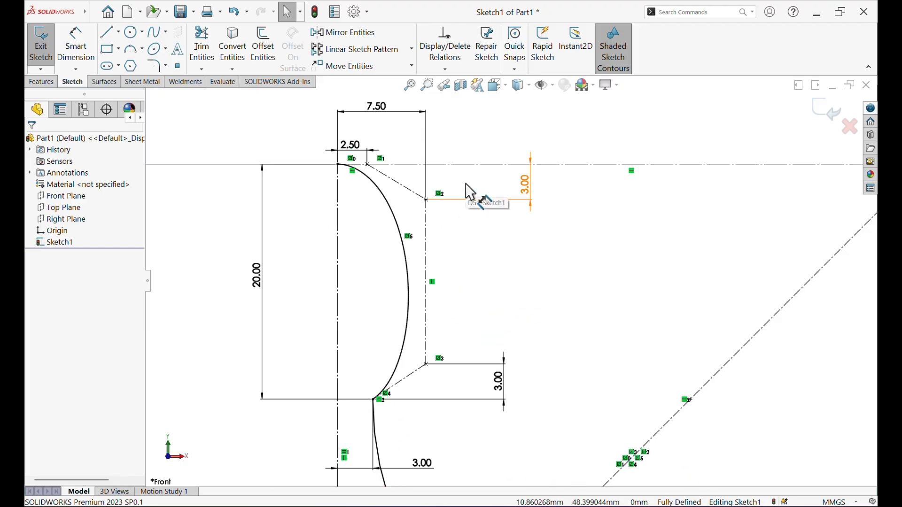
{"action": "scroll", "coordinate": [508, 328], "scroll_direction": "up", "scroll_amount": 6}
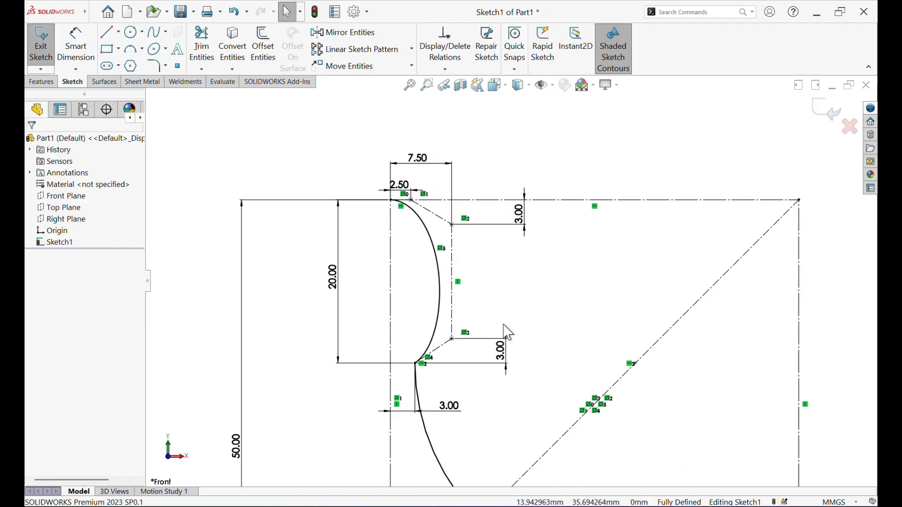
{"action": "scroll", "coordinate": [539, 397], "scroll_direction": "down", "scroll_amount": 2}
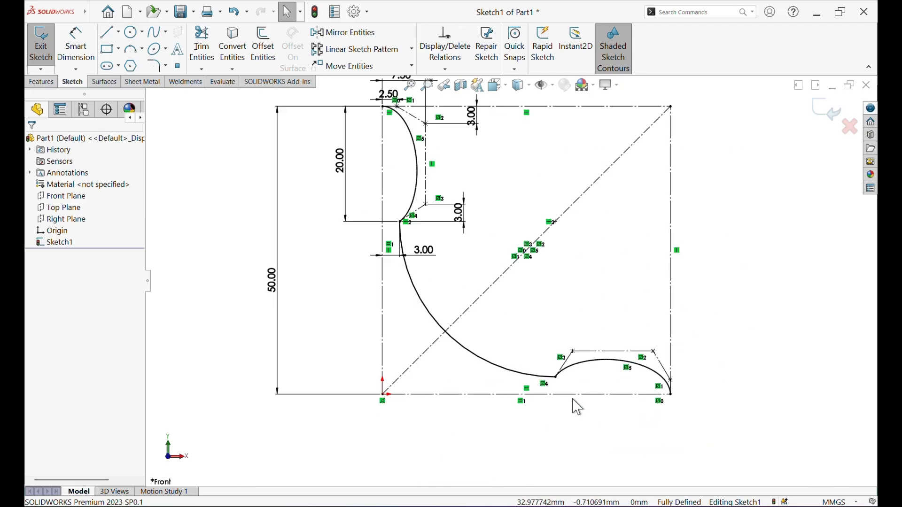
{"action": "scroll", "coordinate": [506, 261], "scroll_direction": "up", "scroll_amount": 1}
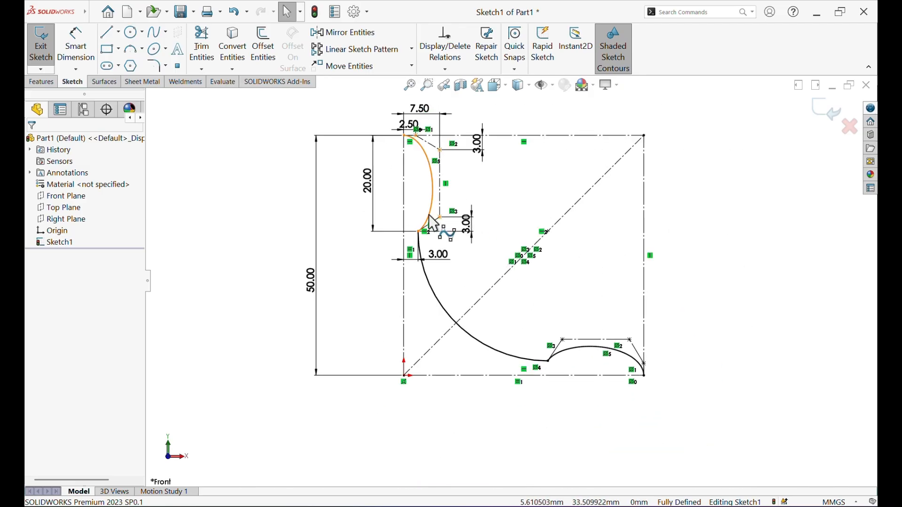
Convert the construction square's vertical line through the origin and its bottom line to solid geometry to close the profile
{"action": "right_click", "coordinate": [403, 206]}
{"action": "left_click", "coordinate": [417, 191]}
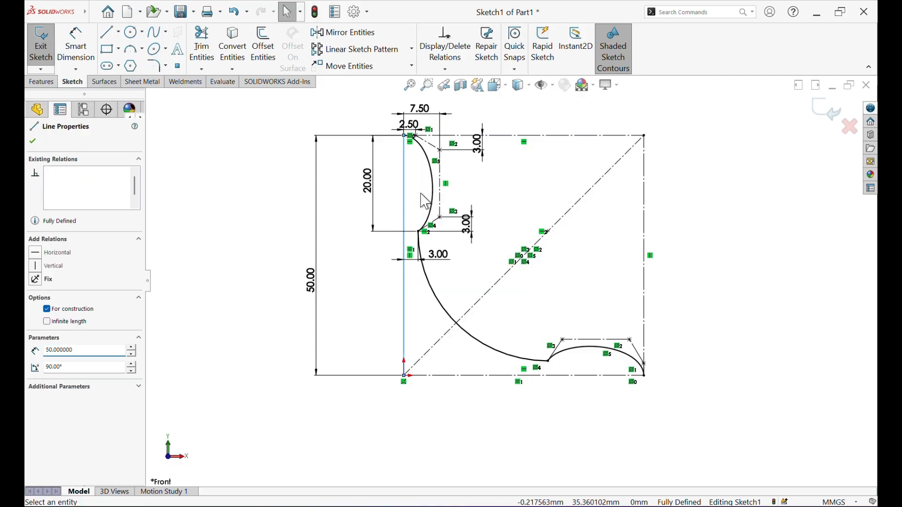
{"action": "left_click", "coordinate": [508, 342]}
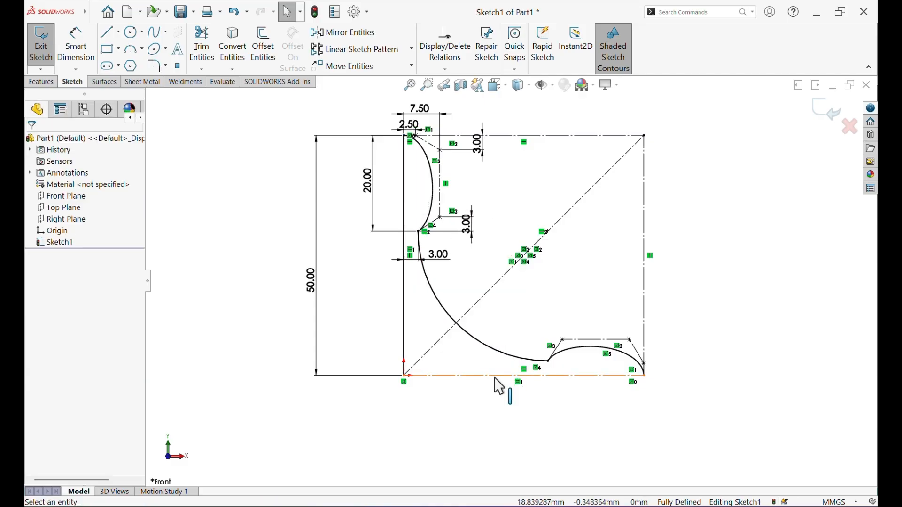
{"action": "right_click", "coordinate": [501, 374]}
{"action": "left_click", "coordinate": [516, 339]}
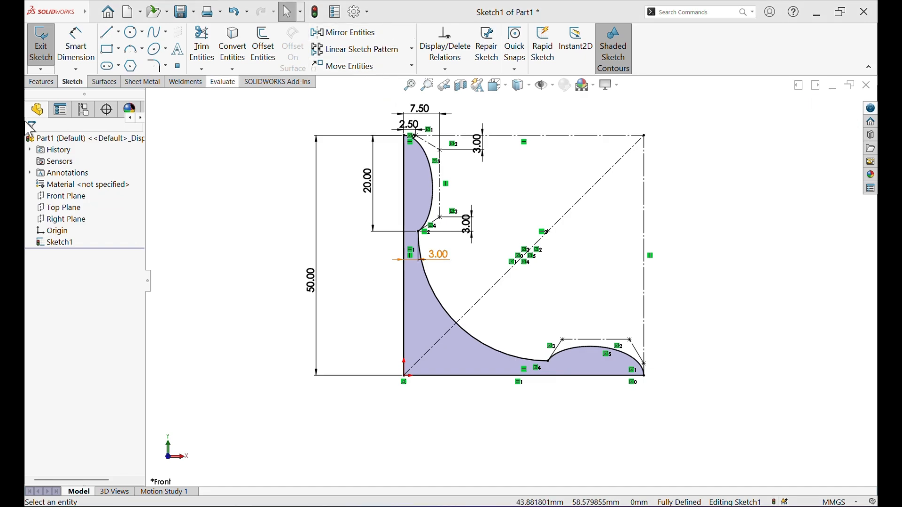
Revolve the closed profile 180 degrees about the vertical line through the origin, with the direction reversed
{"action": "left_click", "coordinate": [34, 83]}
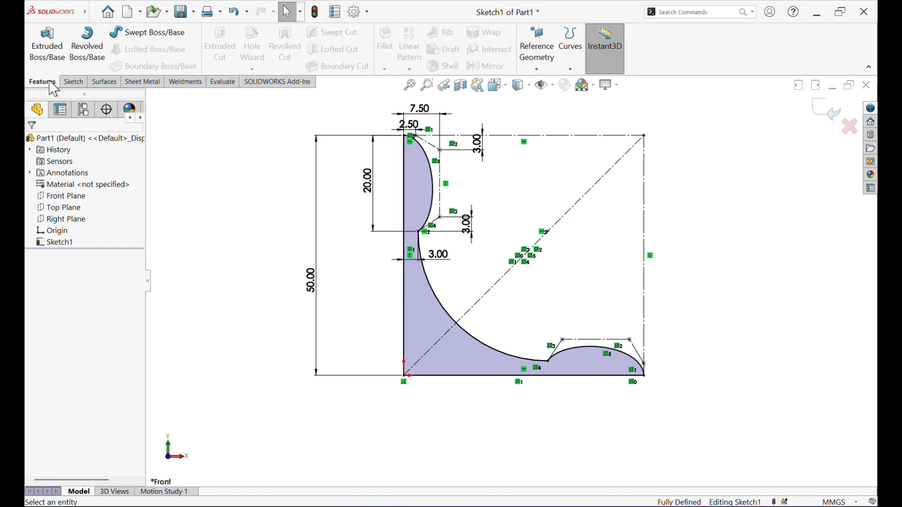
{"action": "left_click", "coordinate": [81, 56]}
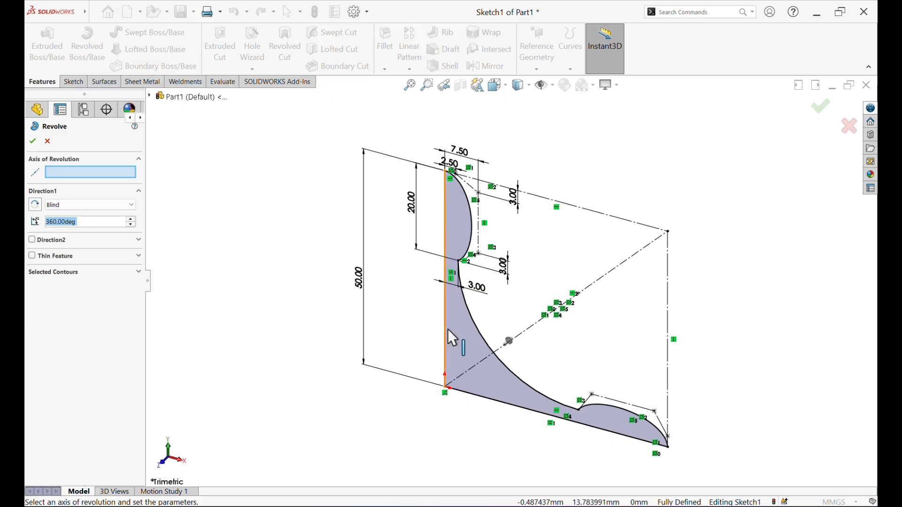
{"action": "left_click", "coordinate": [447, 328]}
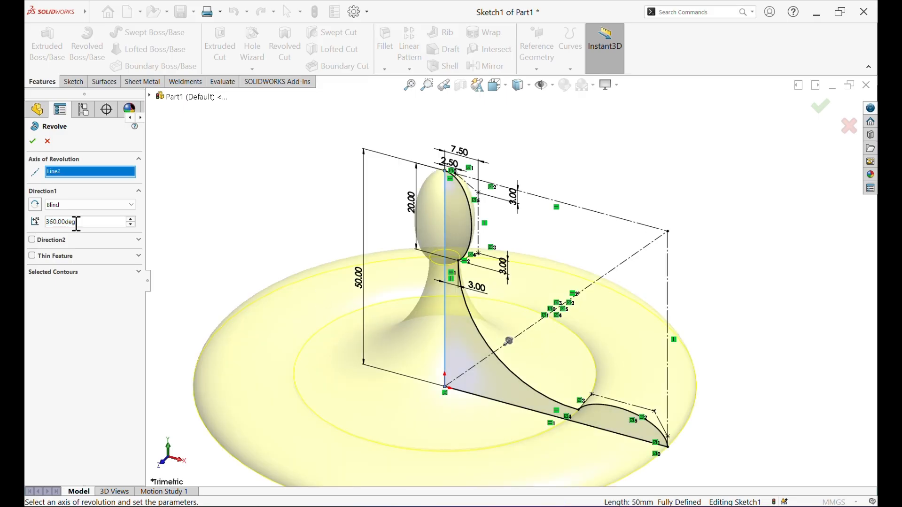
{"action": "type", "text": "180"}
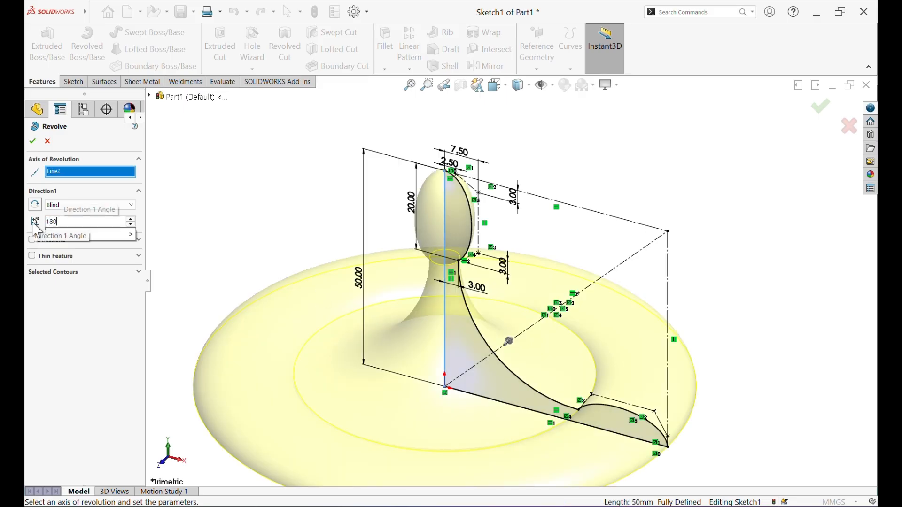
{"action": "key", "text": "Return"}
{"action": "left_click", "coordinate": [35, 207]}
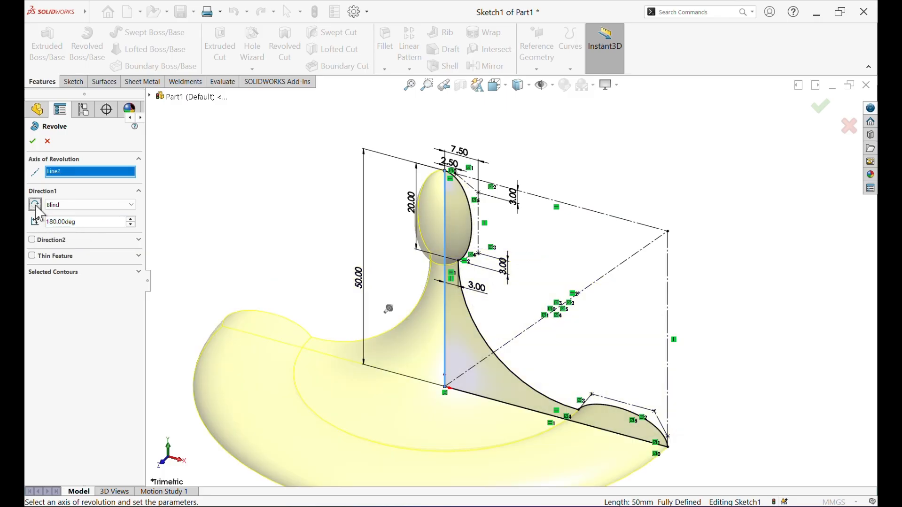
{"action": "left_click", "coordinate": [33, 141]}
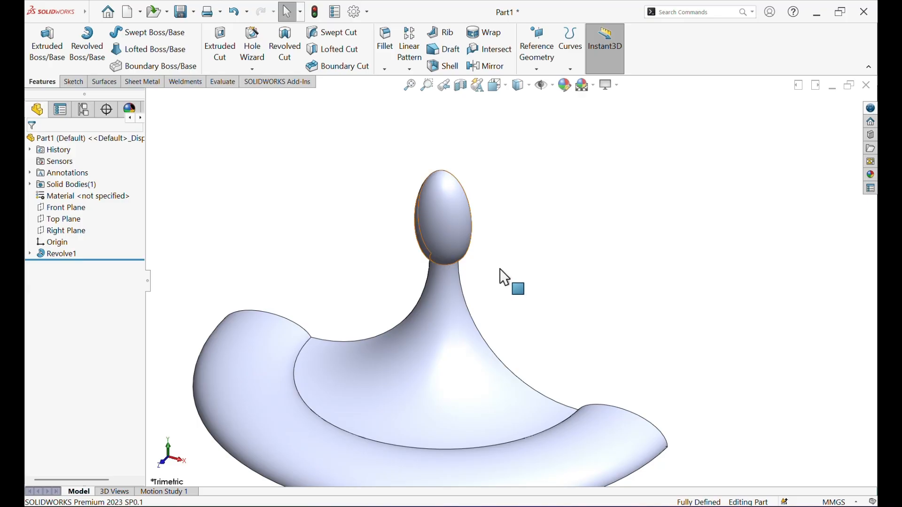
Sketch a circle of about 3.1 mm radius on the Right Plane, centred on the knob's vertical edge 40 mm above the origin
{"action": "scroll", "coordinate": [500, 269], "scroll_direction": "up", "scroll_amount": 3}
{"action": "middle_click_drag", "start_coordinate": [500, 269], "coordinate": [474, 221]}
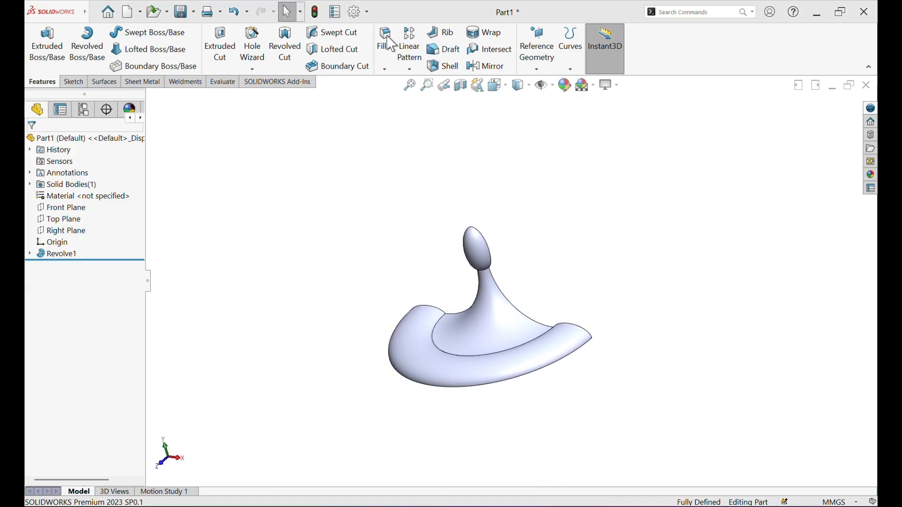
{"action": "left_click", "coordinate": [58, 230]}
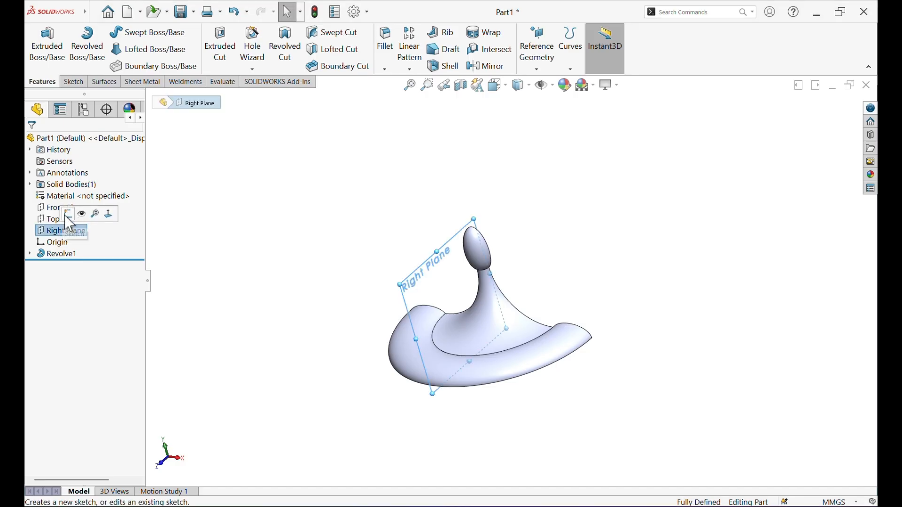
{"action": "left_click", "coordinate": [68, 215]}
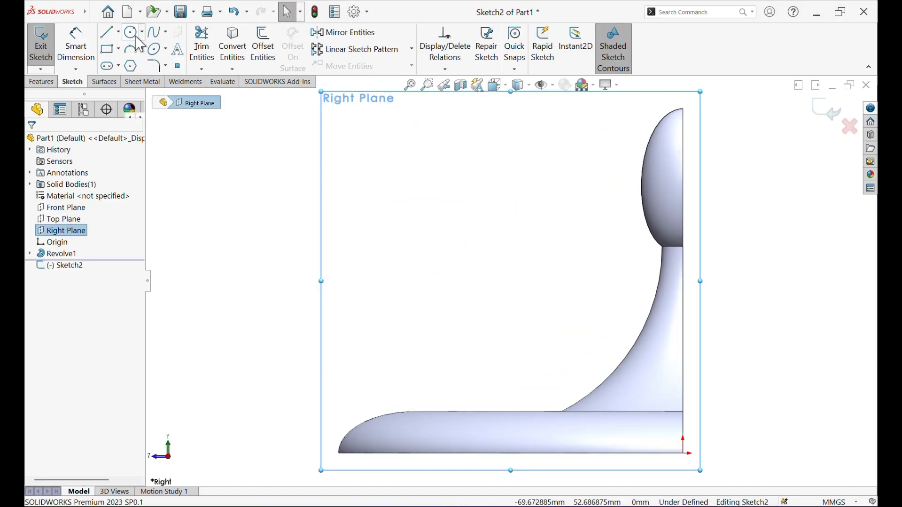
{"action": "left_click", "coordinate": [130, 32]}
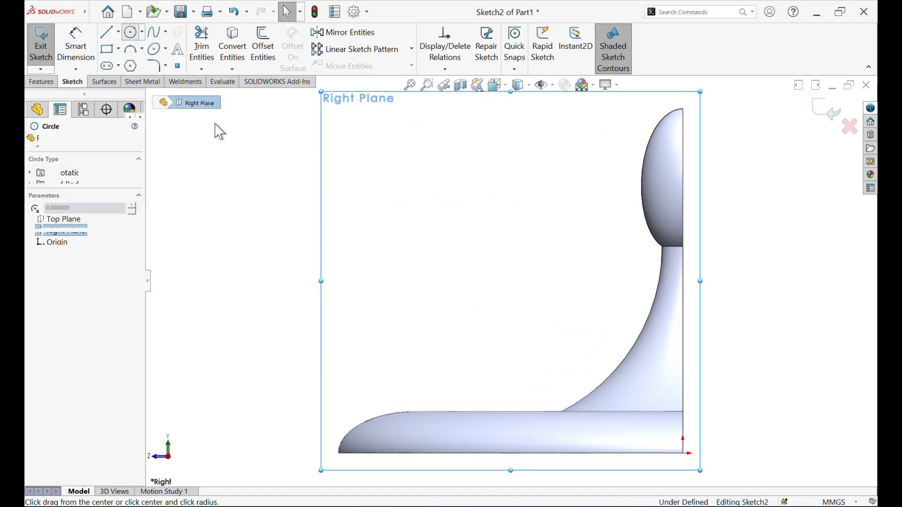
{"action": "left_click", "coordinate": [682, 177]}
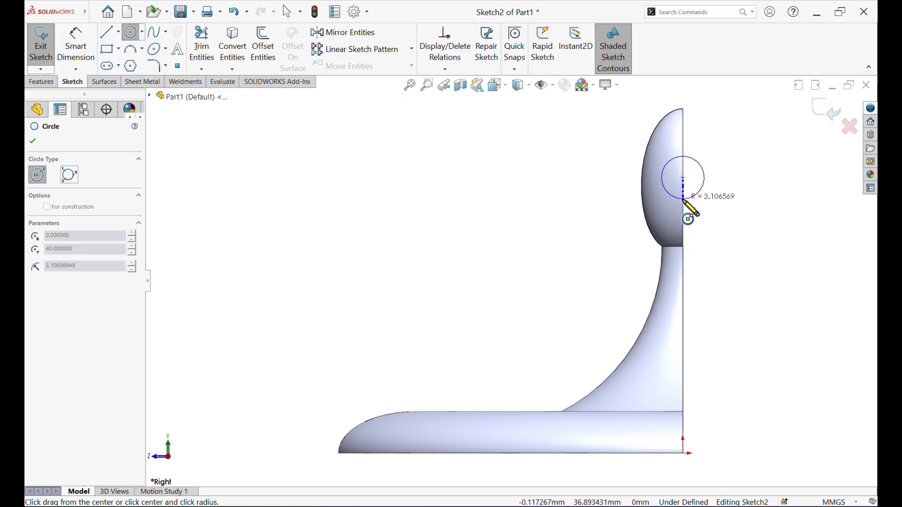
{"action": "left_click", "coordinate": [693, 196]}
{"action": "left_click", "coordinate": [32, 141]}
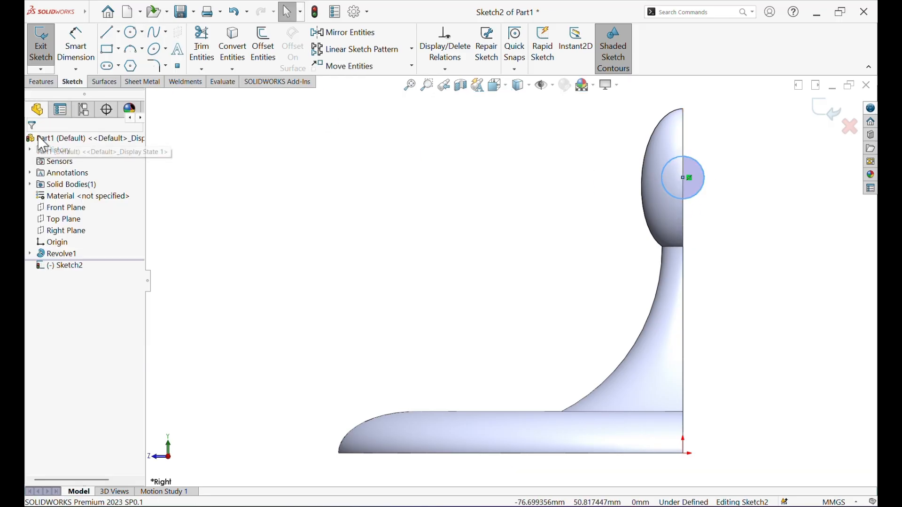
Dimension the circle on the knob with a diameter of 3 mm
{"action": "left_click", "coordinate": [75, 45]}
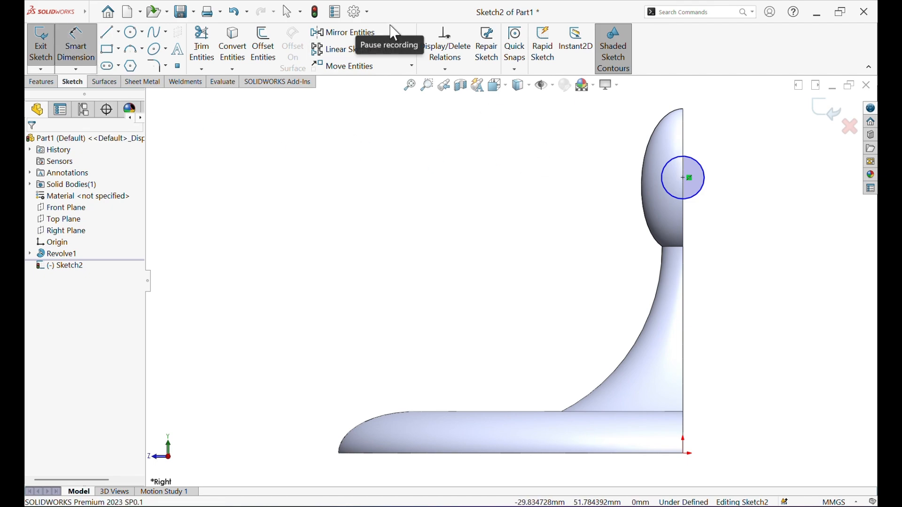
{"action": "left_click", "coordinate": [728, 209]}
{"action": "left_click", "coordinate": [729, 202]}
{"action": "type", "text": "3"}
{"action": "key", "text": "Return"}
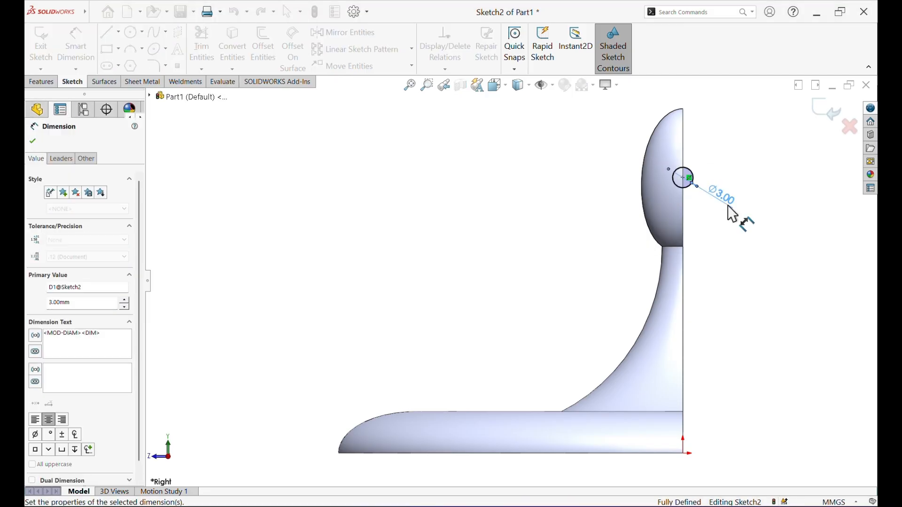
Cut-extrude the 3 mm circle through the knob using the Through All - Both end condition
{"action": "left_click", "coordinate": [41, 81]}
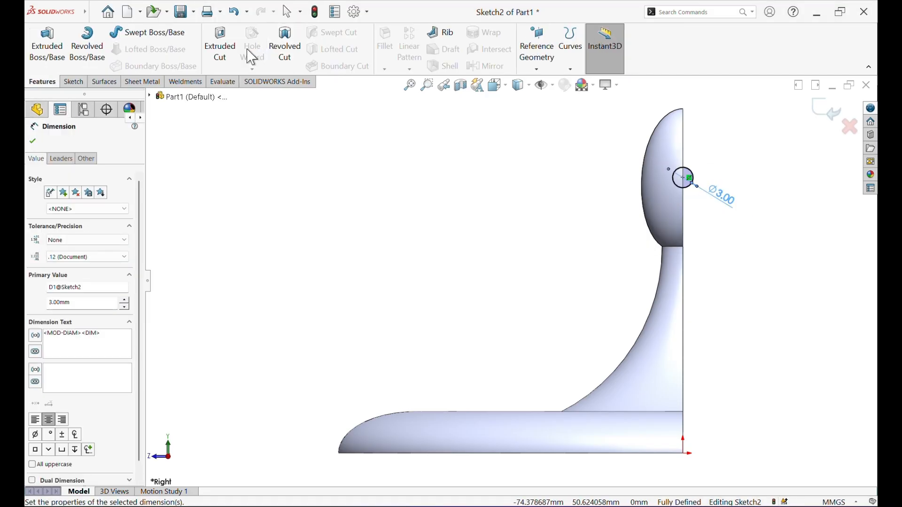
{"action": "left_click", "coordinate": [220, 46]}
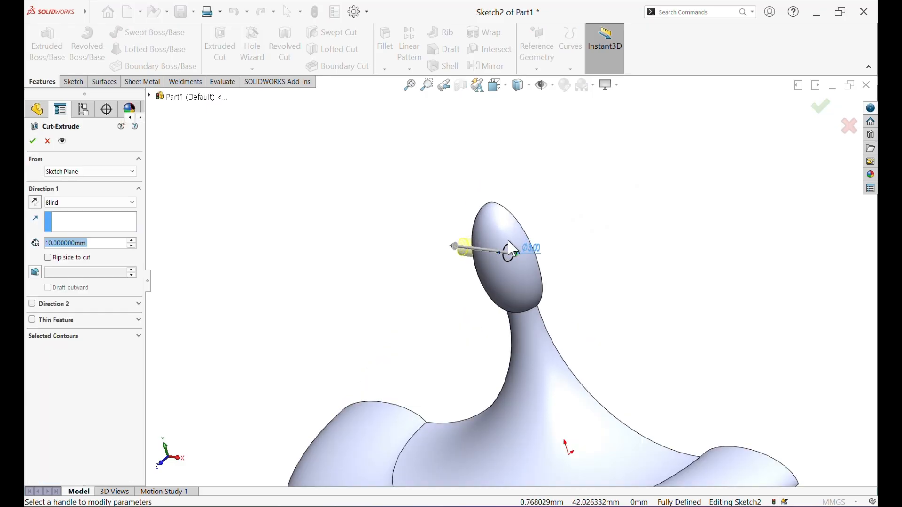
{"action": "left_click", "coordinate": [133, 206]}
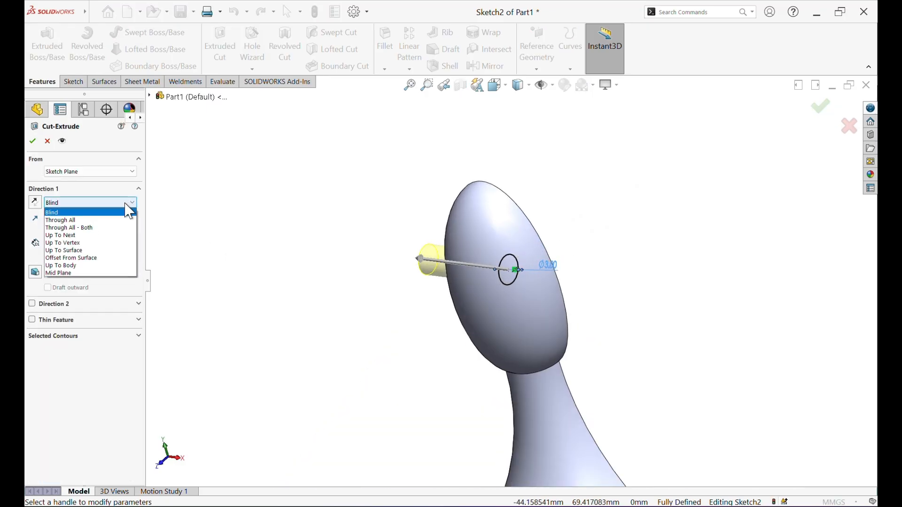
{"action": "left_click", "coordinate": [100, 226]}
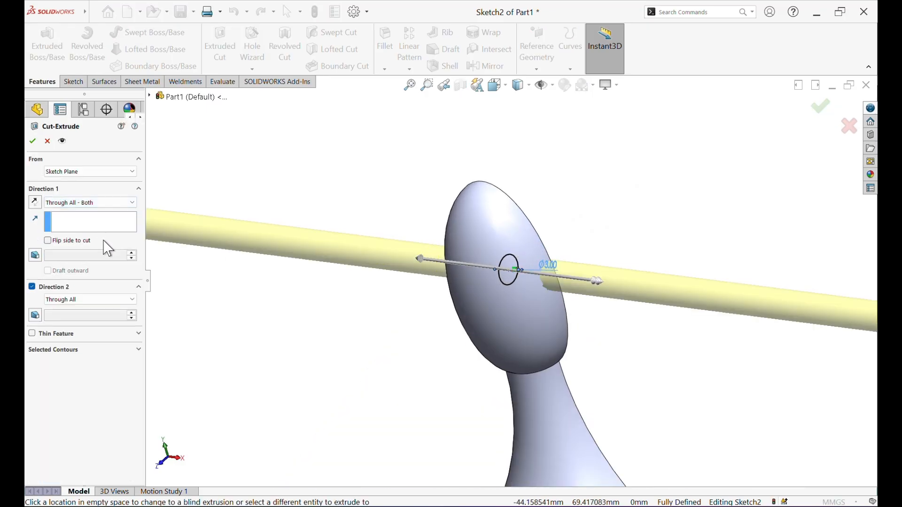
{"action": "left_click", "coordinate": [33, 142]}
Sketch a circle of about 2.5 mm radius on the Top Plane, centred on the straight edge 40 mm from the origin along negative X
{"action": "middle_click_drag", "start_coordinate": [596, 267], "coordinate": [540, 253]}
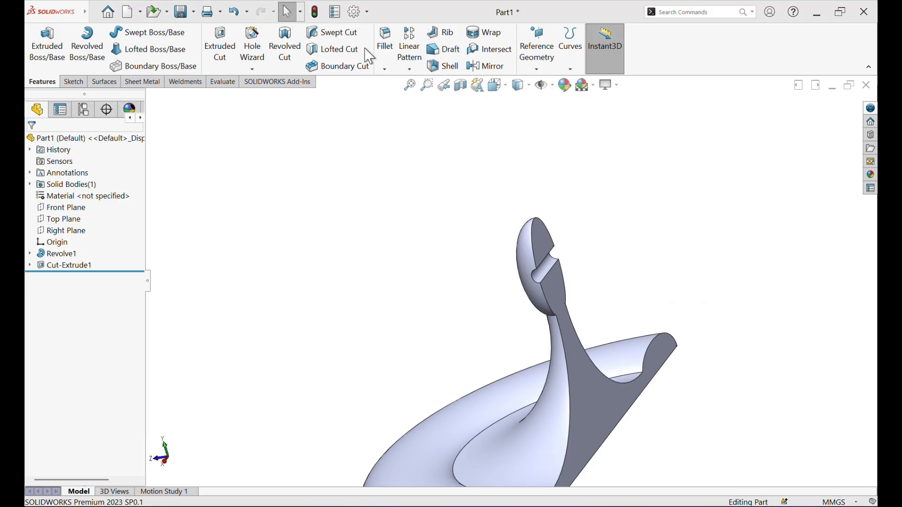
{"action": "left_click", "coordinate": [63, 219]}
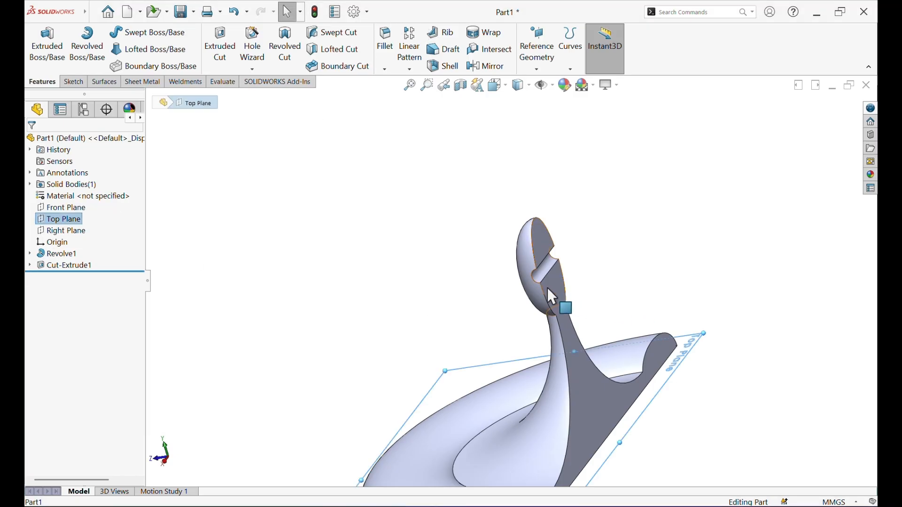
{"action": "scroll", "coordinate": [547, 287], "scroll_direction": "up", "scroll_amount": 3}
{"action": "middle_click_drag", "start_coordinate": [480, 282], "coordinate": [474, 335]}
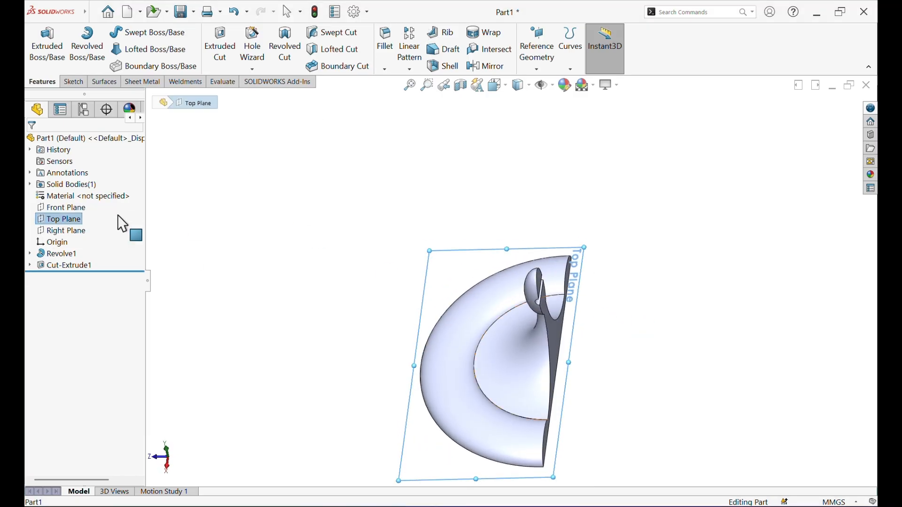
{"action": "left_click", "coordinate": [72, 217]}
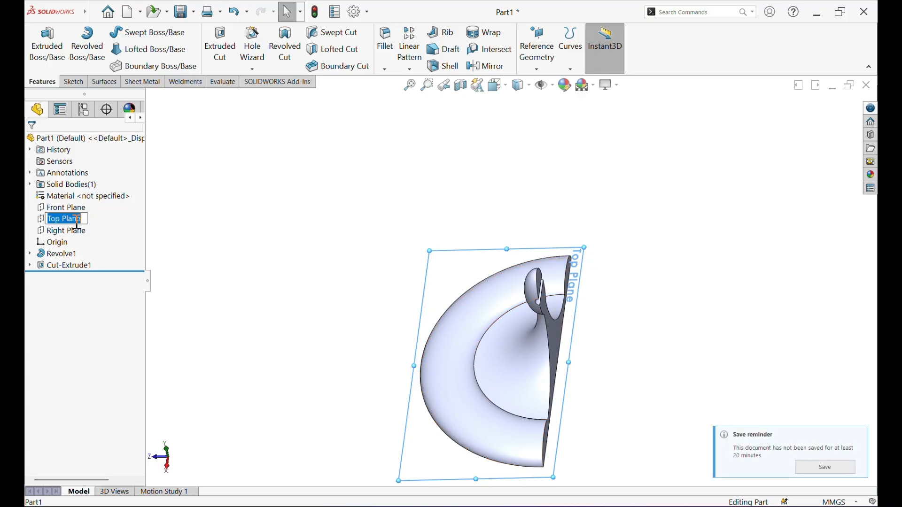
{"action": "left_click", "coordinate": [120, 224]}
{"action": "right_click", "coordinate": [75, 220]}
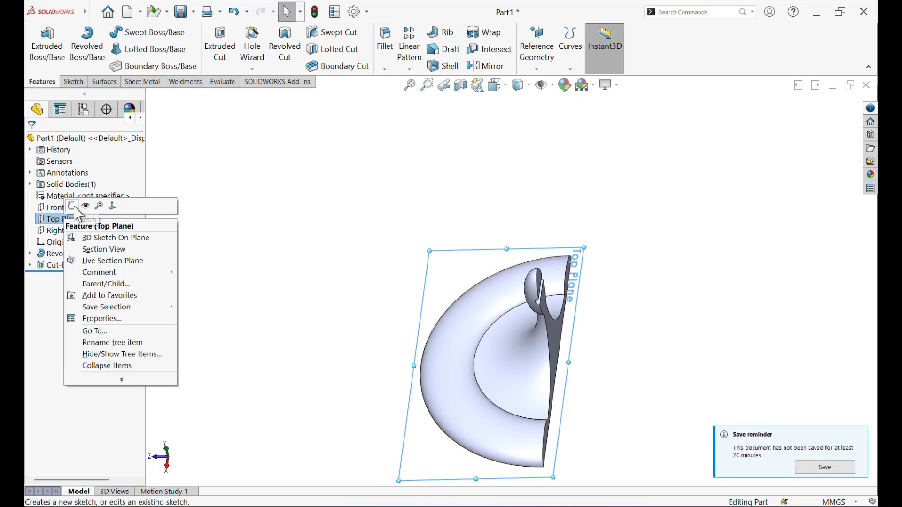
{"action": "left_click", "coordinate": [73, 207]}
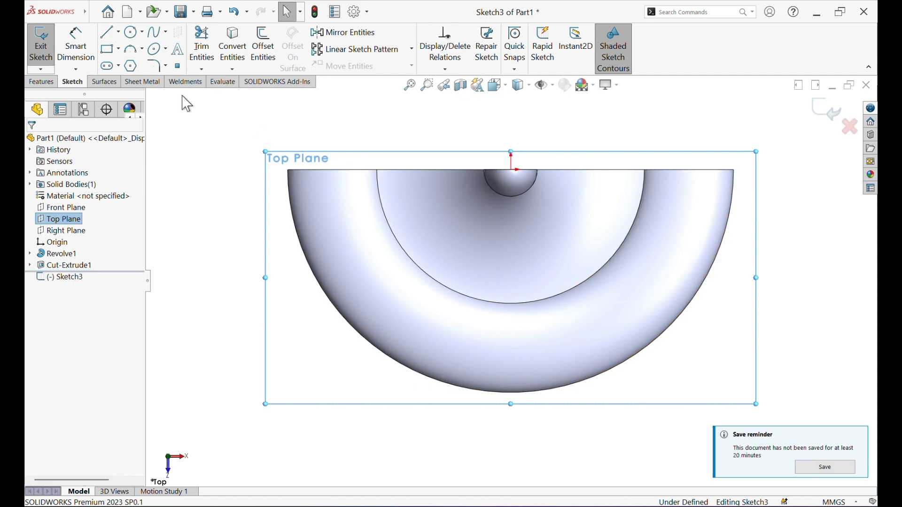
{"action": "left_click", "coordinate": [131, 32]}
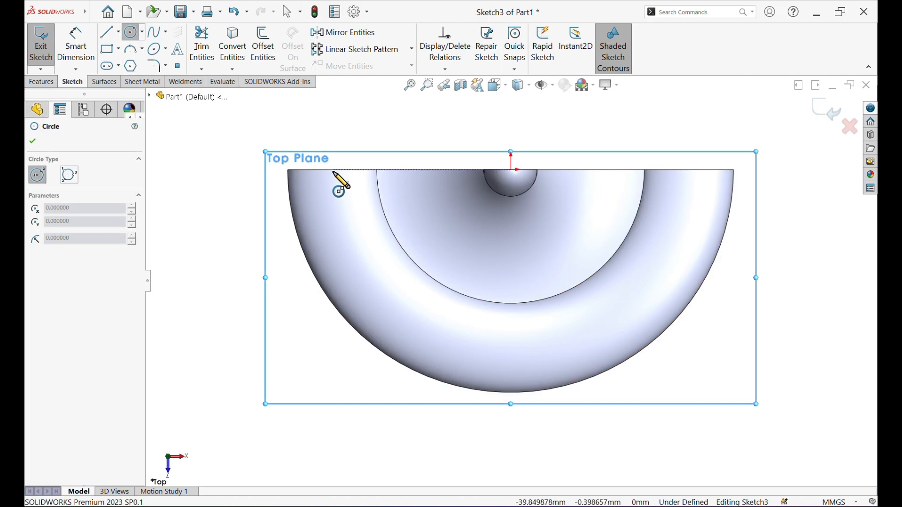
{"action": "scroll", "coordinate": [339, 177], "scroll_direction": "down", "scroll_amount": 5}
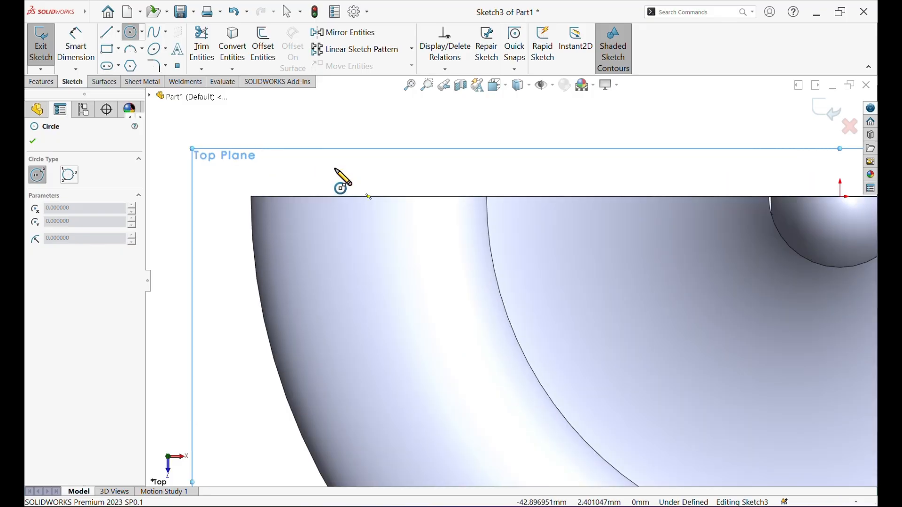
{"action": "left_click", "coordinate": [368, 197]}
{"action": "left_click", "coordinate": [379, 224]}
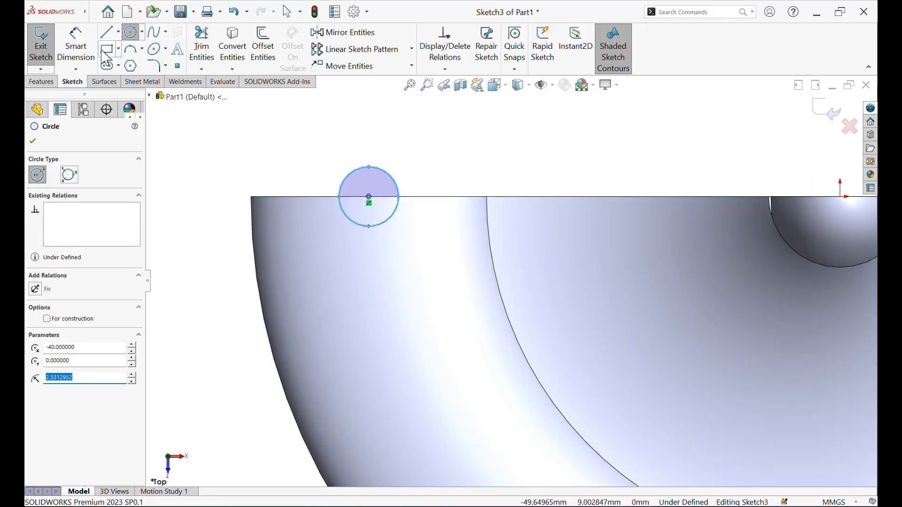
Dimension the circle on the rim with a diameter of 3 mm
{"action": "left_click", "coordinate": [88, 51]}
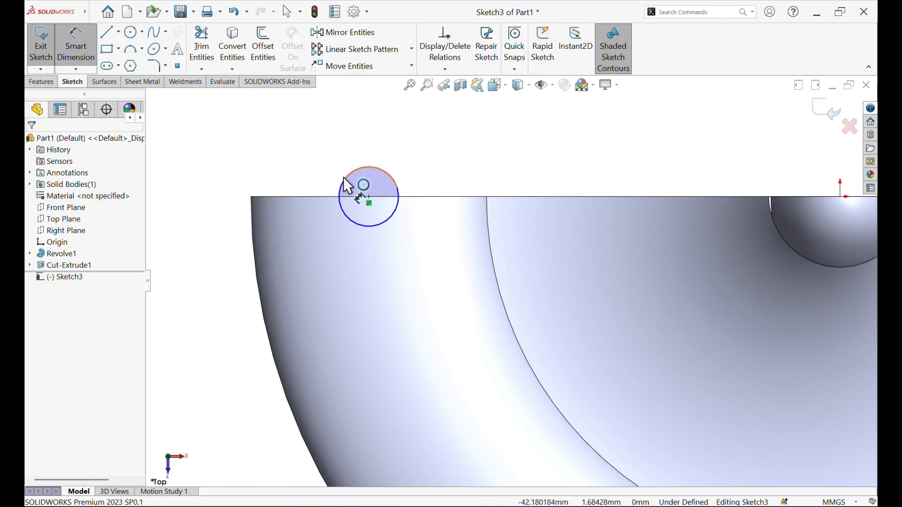
{"action": "left_click", "coordinate": [343, 177]}
{"action": "left_click", "coordinate": [322, 166]}
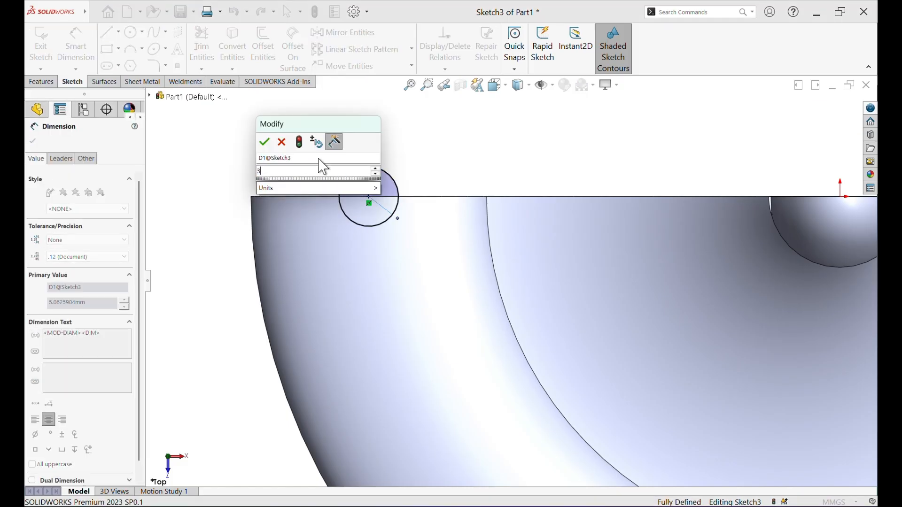
{"action": "type", "text": "3"}
{"action": "key", "text": "Return"}
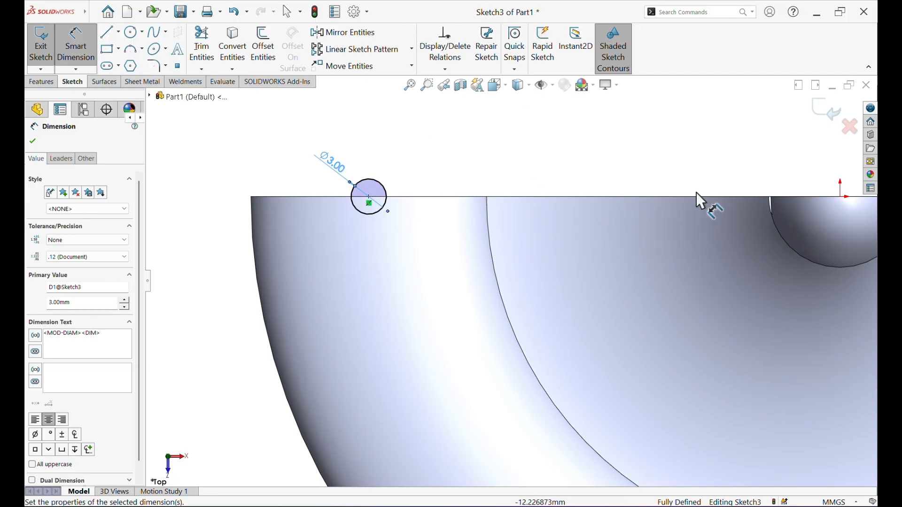
Draw a vertical centerline about 9 mm long from the origin, away from the half-revolved body
{"action": "scroll", "coordinate": [697, 194], "scroll_direction": "up", "scroll_amount": 2}
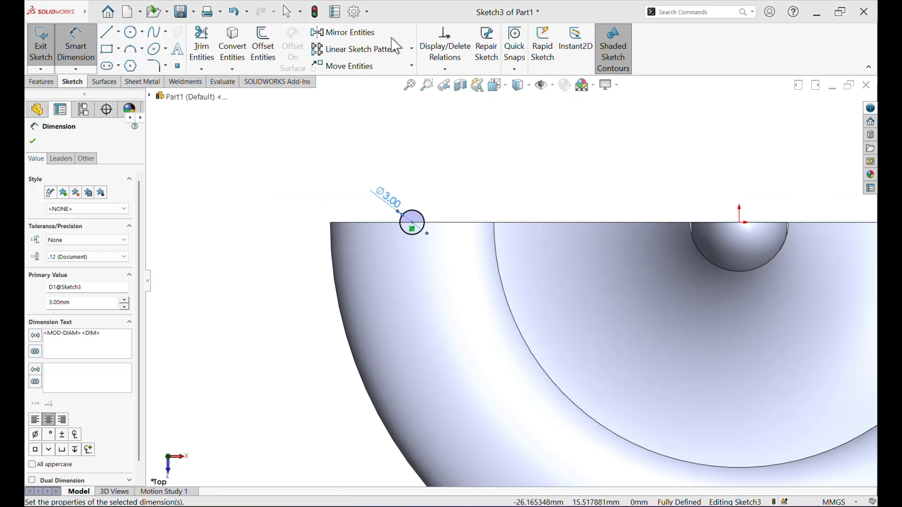
{"action": "left_click", "coordinate": [118, 31]}
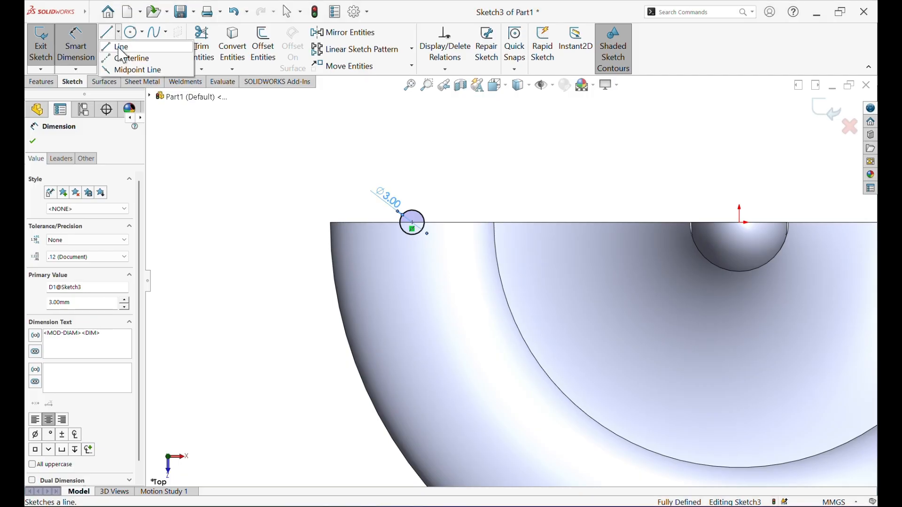
{"action": "left_click", "coordinate": [122, 56]}
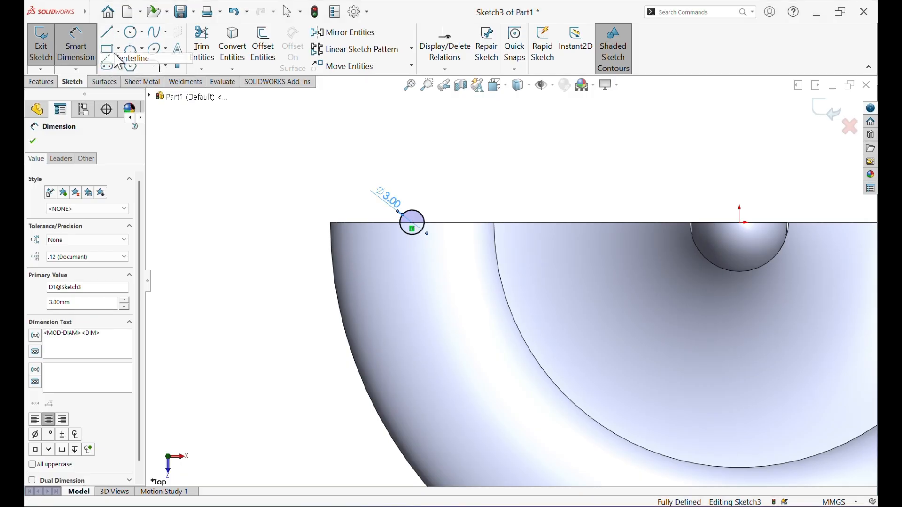
{"action": "left_click", "coordinate": [740, 222]}
{"action": "left_click", "coordinate": [740, 149]}
{"action": "right_click", "coordinate": [741, 149]}
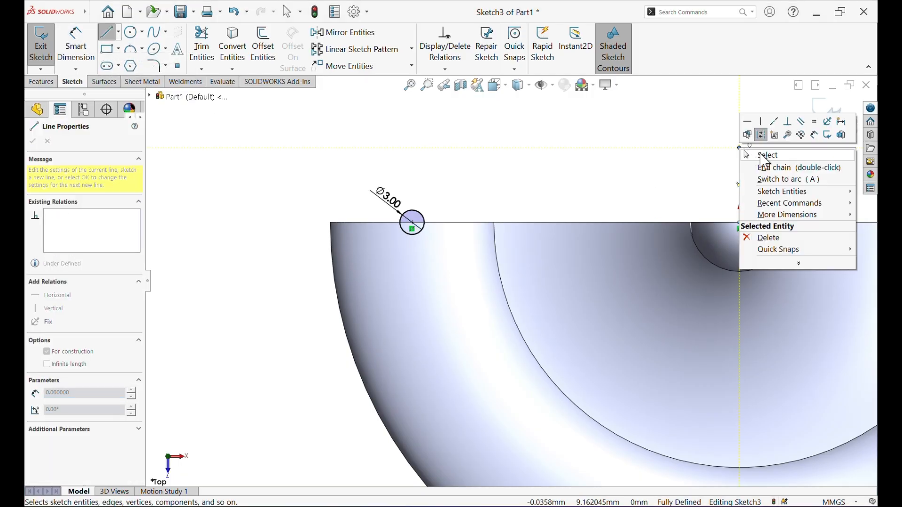
{"action": "left_click", "coordinate": [759, 153]}
Mirror the 3 mm circle about the vertical centerline onto the opposite side of the rim
{"action": "left_click", "coordinate": [343, 32]}
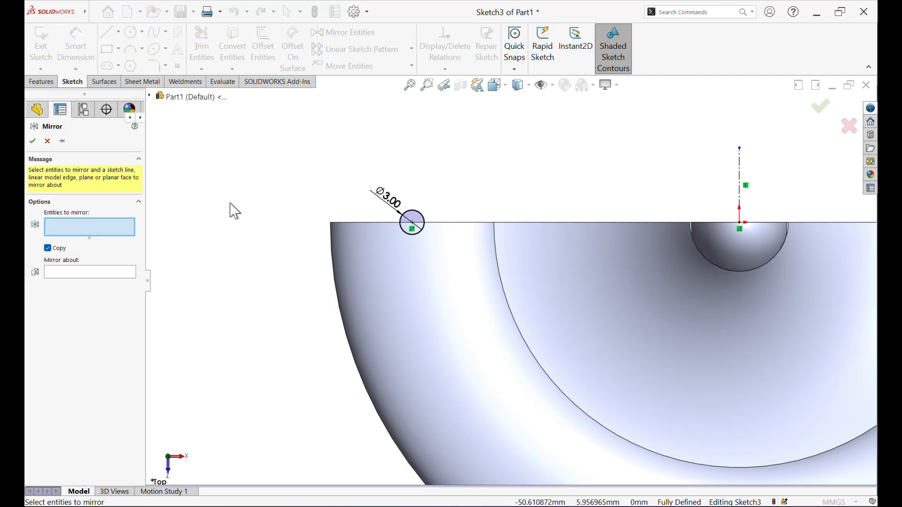
{"action": "left_click", "coordinate": [421, 229]}
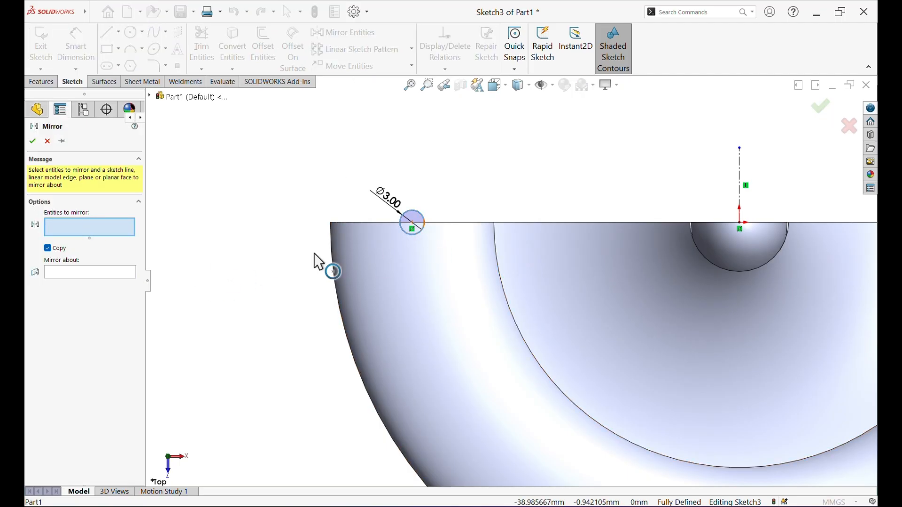
{"action": "left_click", "coordinate": [108, 274]}
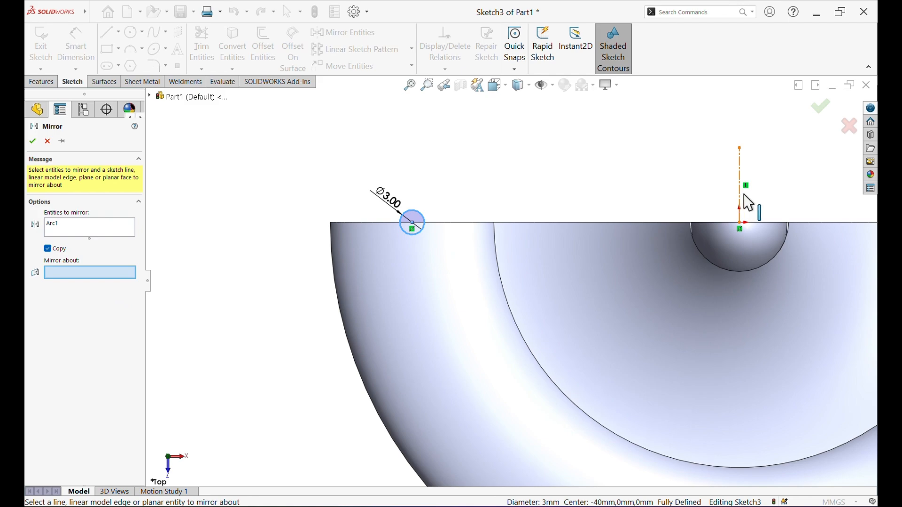
{"action": "left_click", "coordinate": [741, 200]}
{"action": "key", "text": "f"}
{"action": "left_click", "coordinate": [32, 141]}
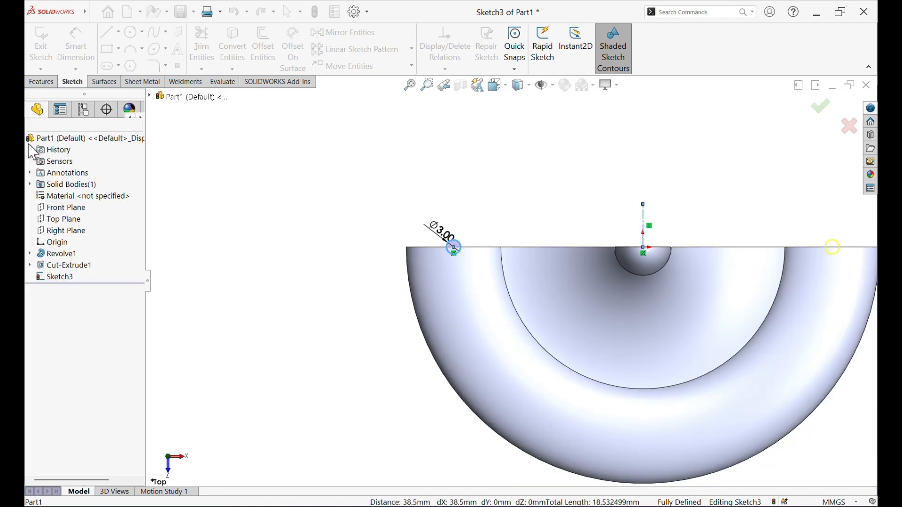
Cut-extrude both 3 mm circles through the rim using Through All - Both with the direction reversed
{"action": "left_click", "coordinate": [43, 82]}
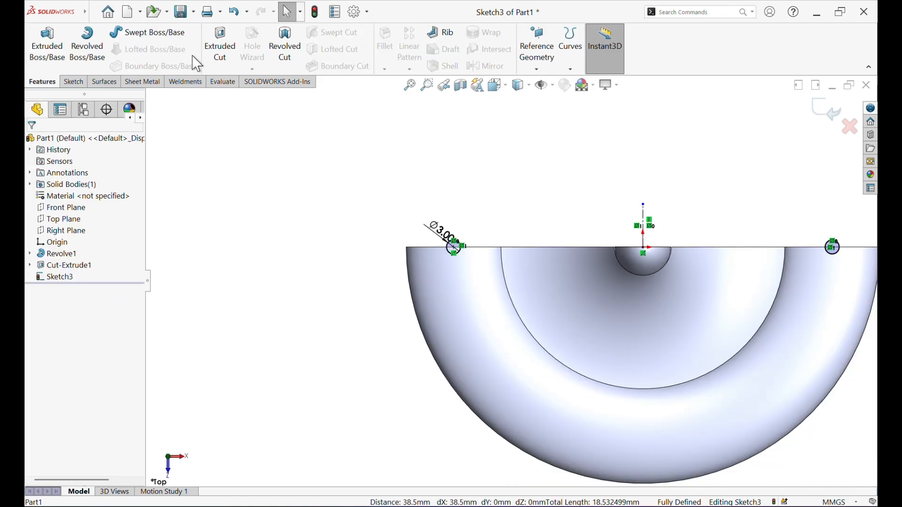
{"action": "left_click", "coordinate": [218, 47]}
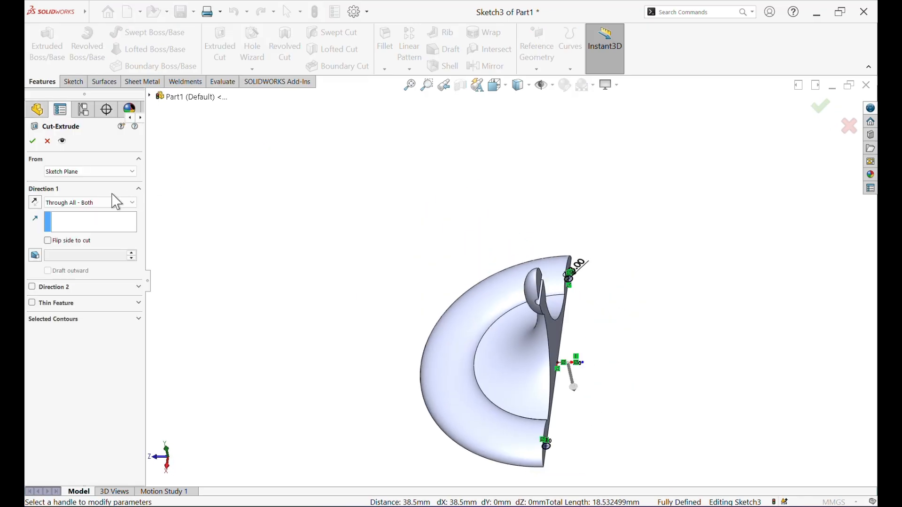
{"action": "left_click", "coordinate": [32, 142]}
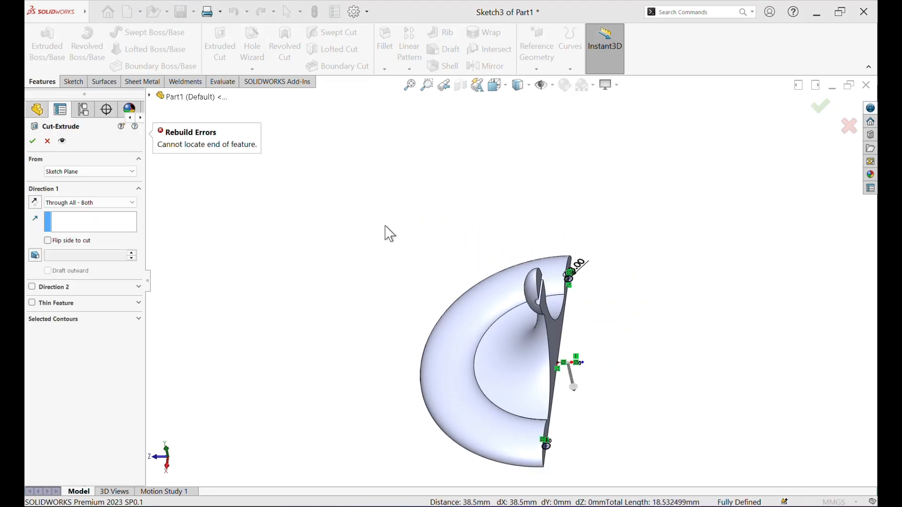
{"action": "left_click", "coordinate": [35, 203]}
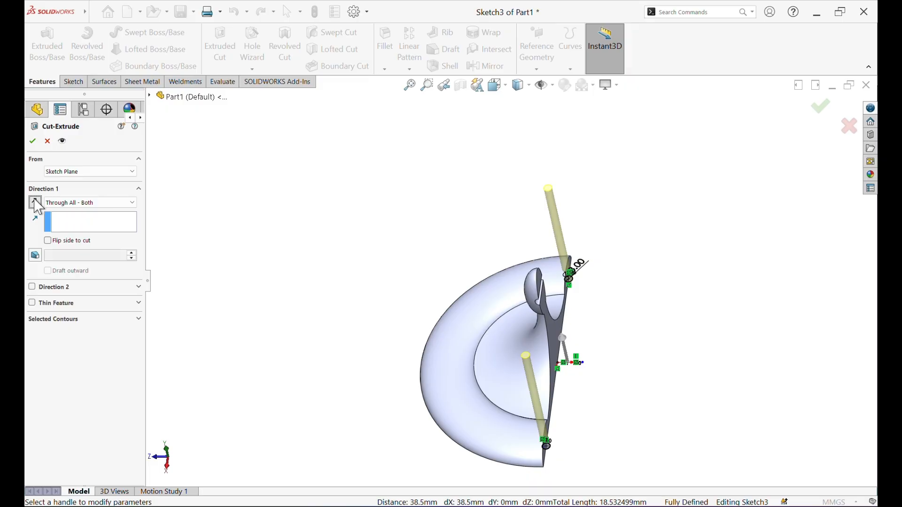
{"action": "left_click", "coordinate": [31, 143]}
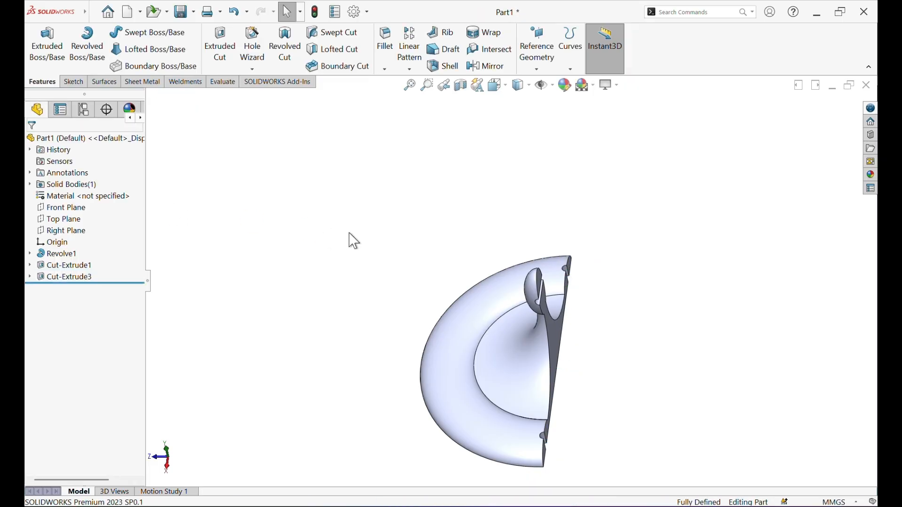
Set up a symmetric fillet with a 1.5 mm radius and a Curvature Continuous profile
{"action": "middle_click_drag", "start_coordinate": [352, 239], "coordinate": [402, 225]}
{"action": "left_click", "coordinate": [394, 37]}
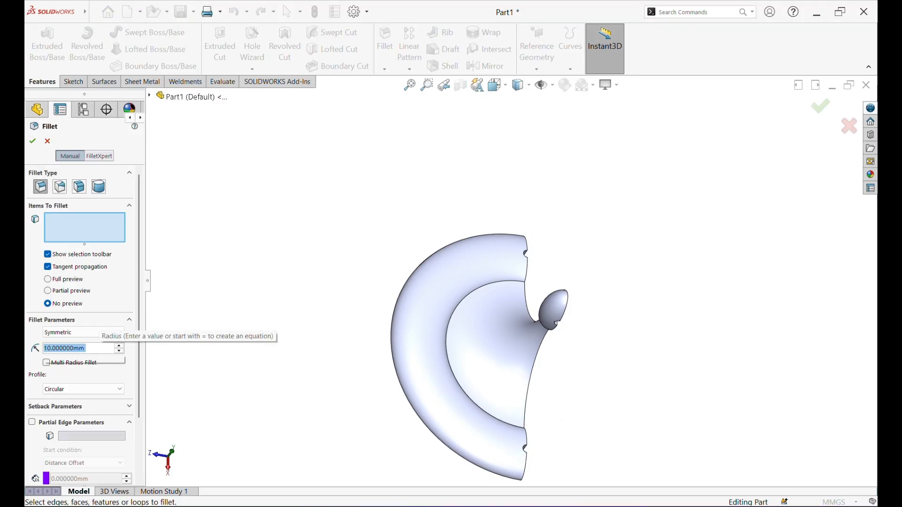
{"action": "type", "text": "1.5"}
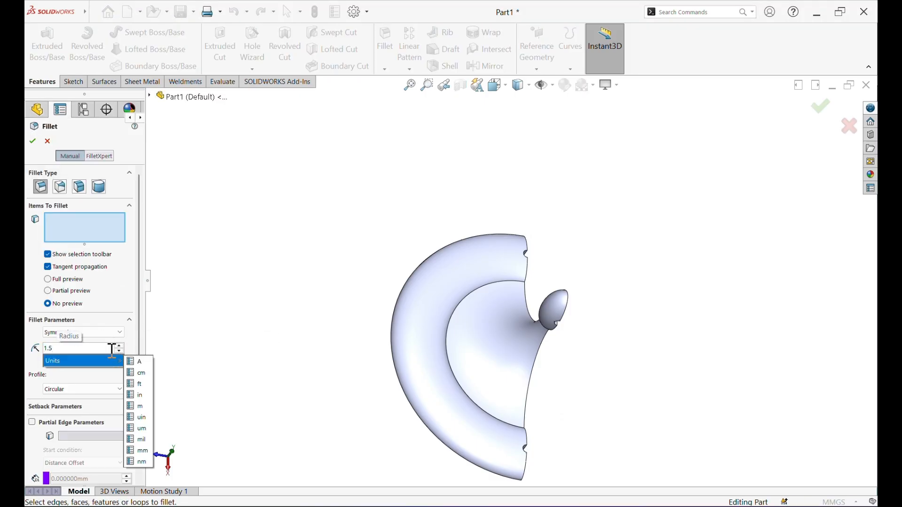
{"action": "left_click", "coordinate": [118, 393]}
{"action": "left_click", "coordinate": [119, 395]}
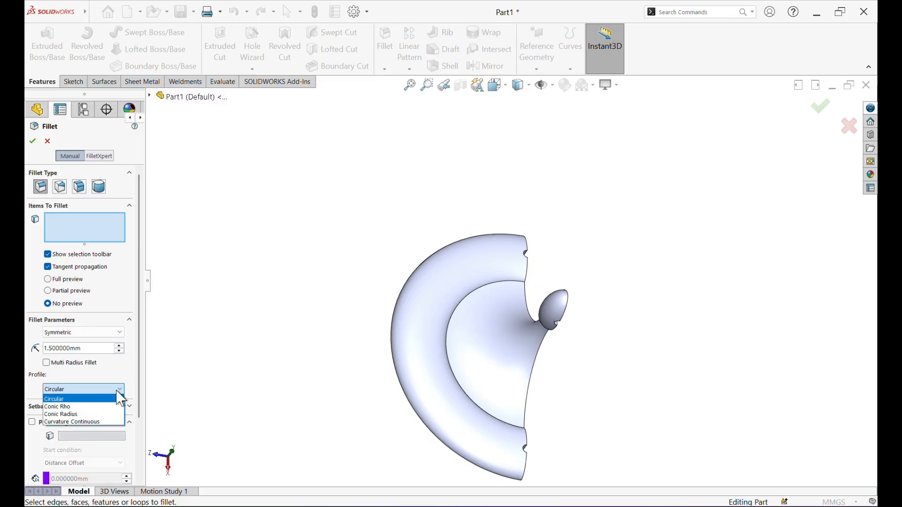
{"action": "left_click", "coordinate": [88, 423]}
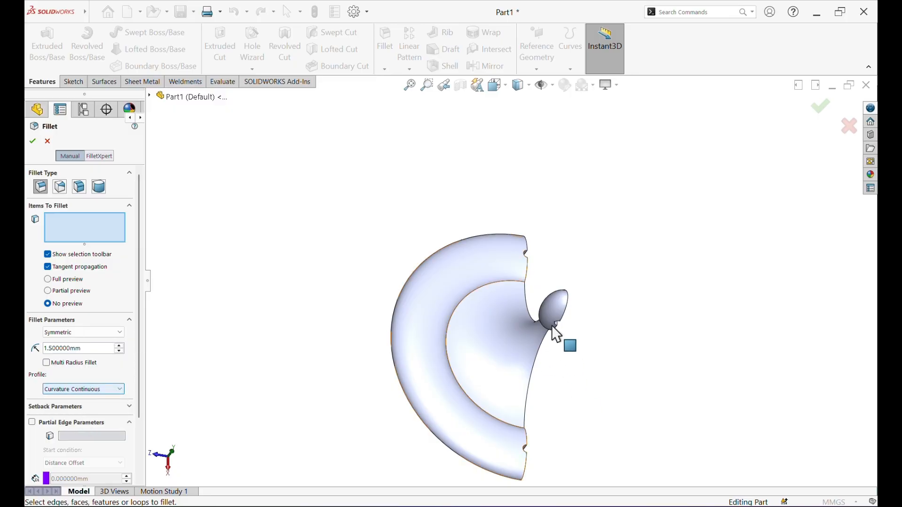
Add both curved end edges of the knob's hole and the upper edge of one rim hole to the fillet
{"action": "middle_click_drag", "start_coordinate": [559, 326], "coordinate": [555, 317]}
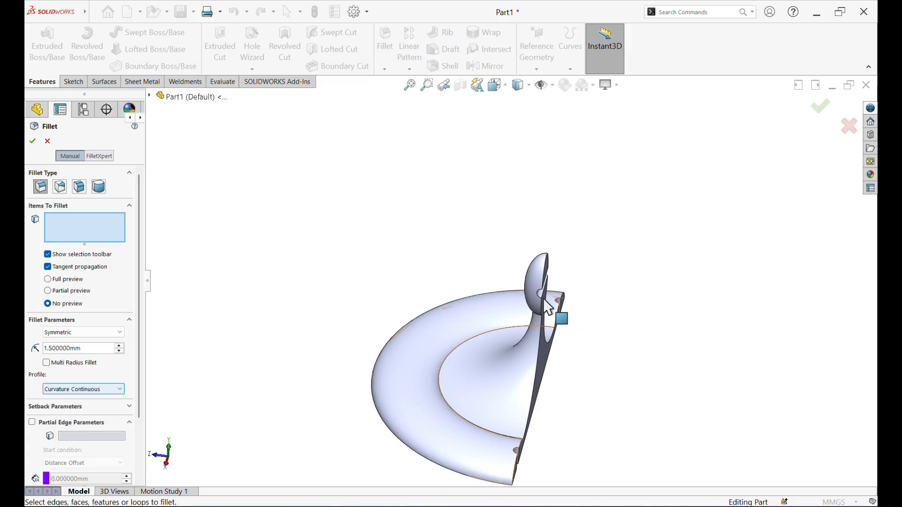
{"action": "scroll", "coordinate": [546, 303], "scroll_direction": "down", "scroll_amount": 3}
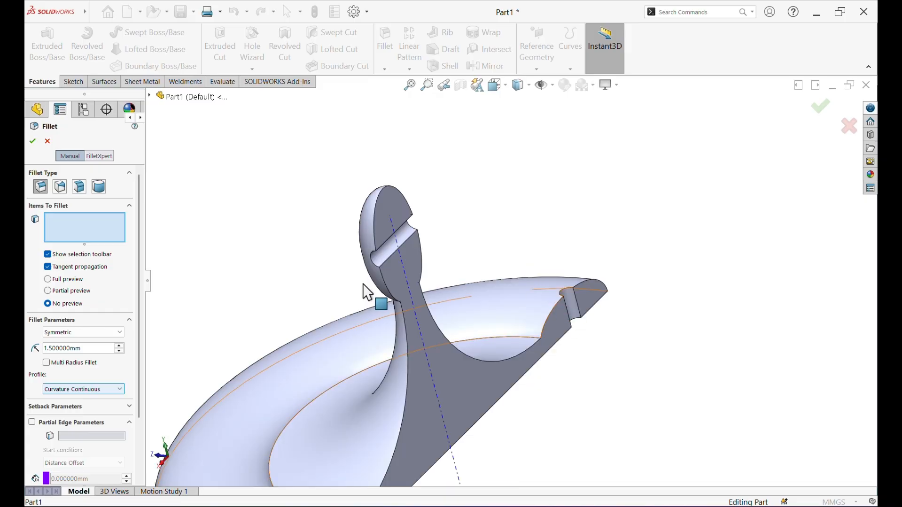
{"action": "left_click", "coordinate": [374, 264]}
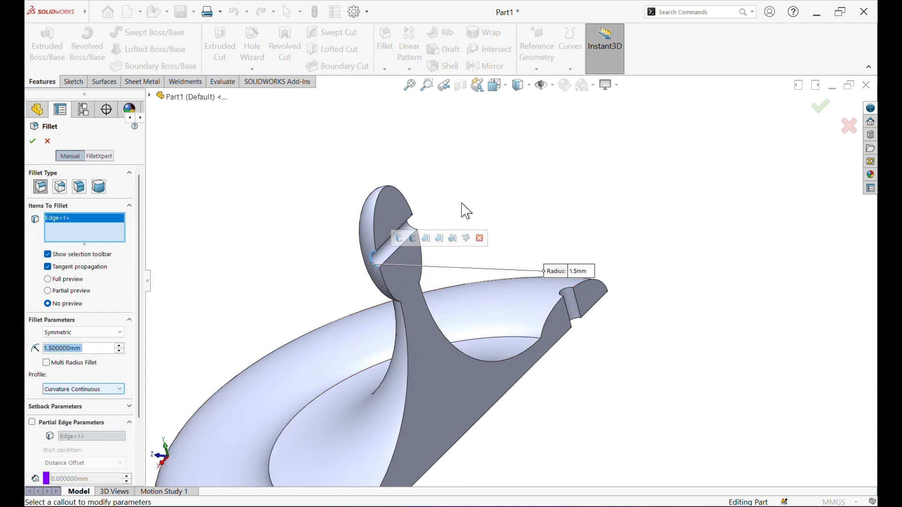
{"action": "middle_click_drag", "start_coordinate": [462, 207], "coordinate": [447, 211]}
{"action": "scroll", "coordinate": [413, 232], "scroll_direction": "down", "scroll_amount": 5}
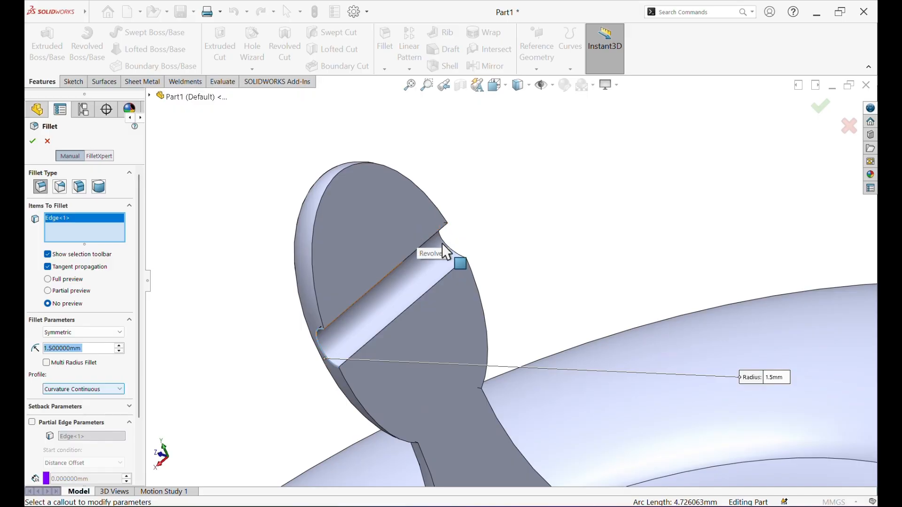
{"action": "left_click", "coordinate": [445, 245]}
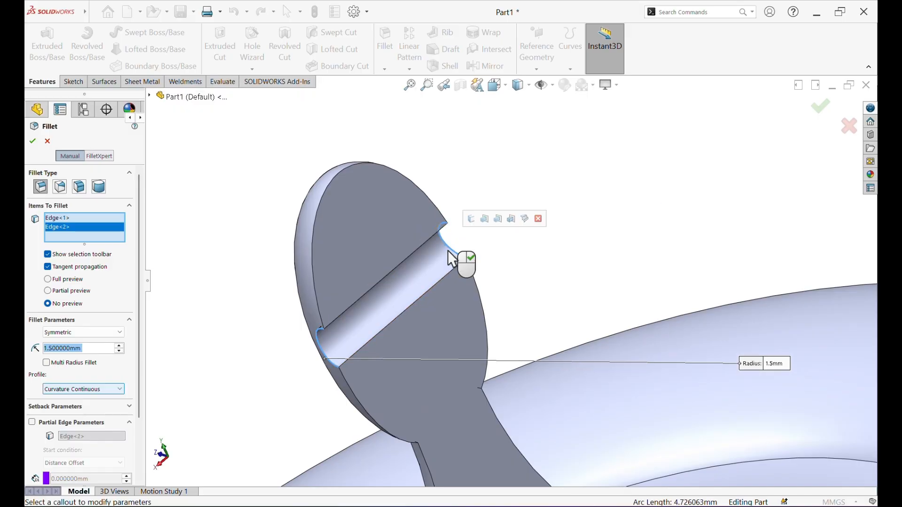
{"action": "scroll", "coordinate": [547, 324], "scroll_direction": "up", "scroll_amount": 3}
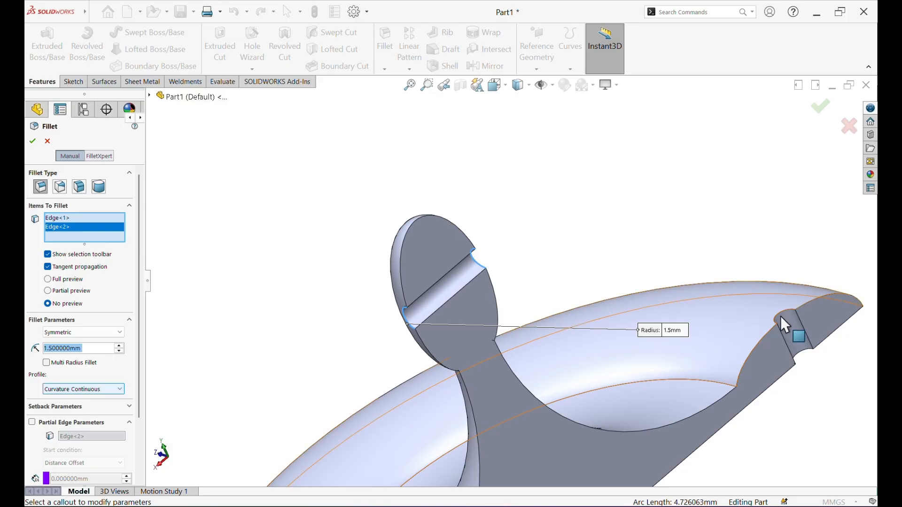
{"action": "scroll", "coordinate": [780, 315], "scroll_direction": "down", "scroll_amount": 3}
{"action": "left_click", "coordinate": [769, 307]}
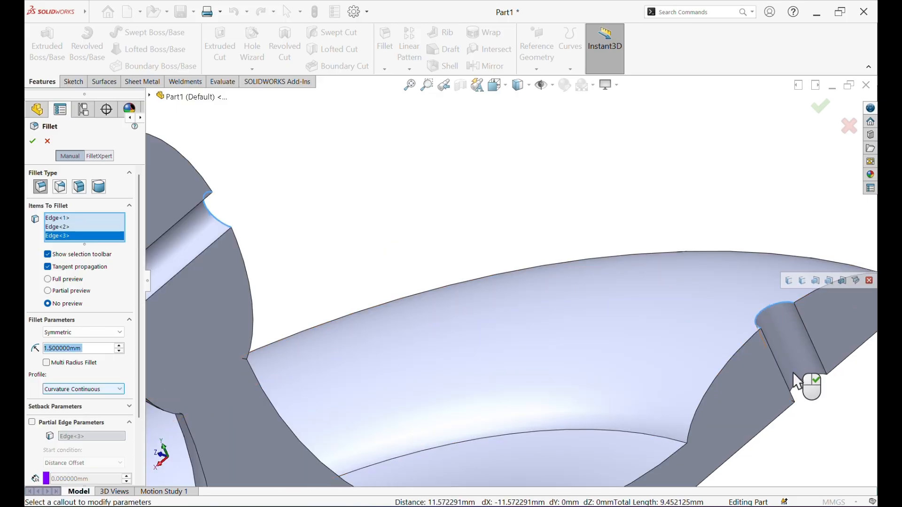
{"action": "left_click", "coordinate": [804, 383]}
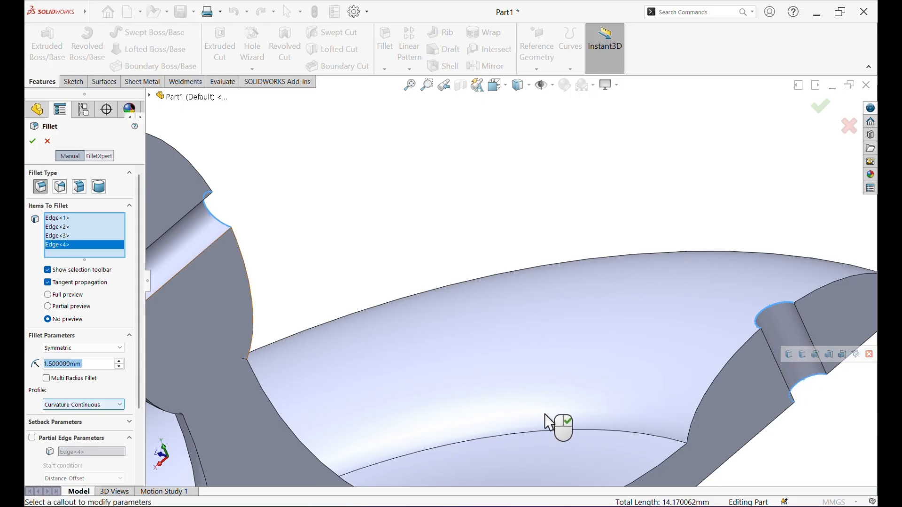
{"action": "key", "text": "z"}
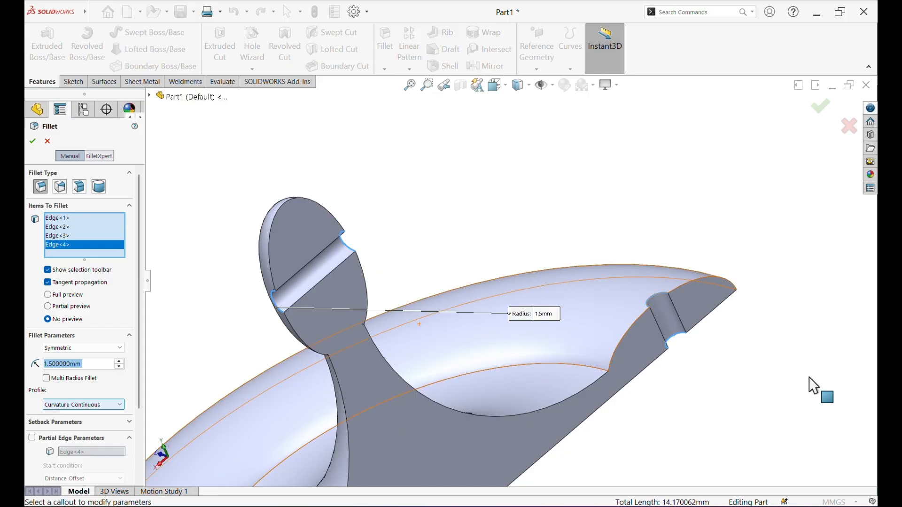
{"action": "left_click", "coordinate": [673, 348]}
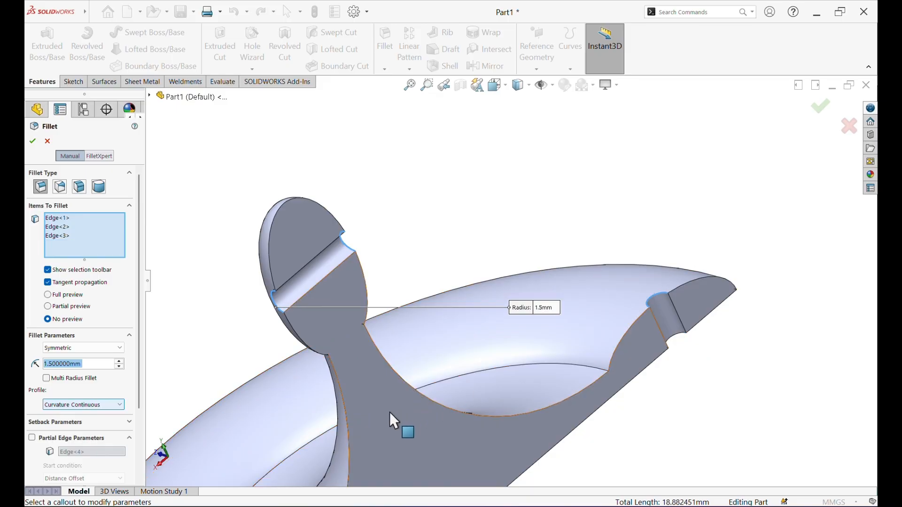
Add the upper edge of the opposite rim hole to the selection and apply the fillet
{"action": "scroll", "coordinate": [389, 412], "scroll_direction": "up", "scroll_amount": 3}
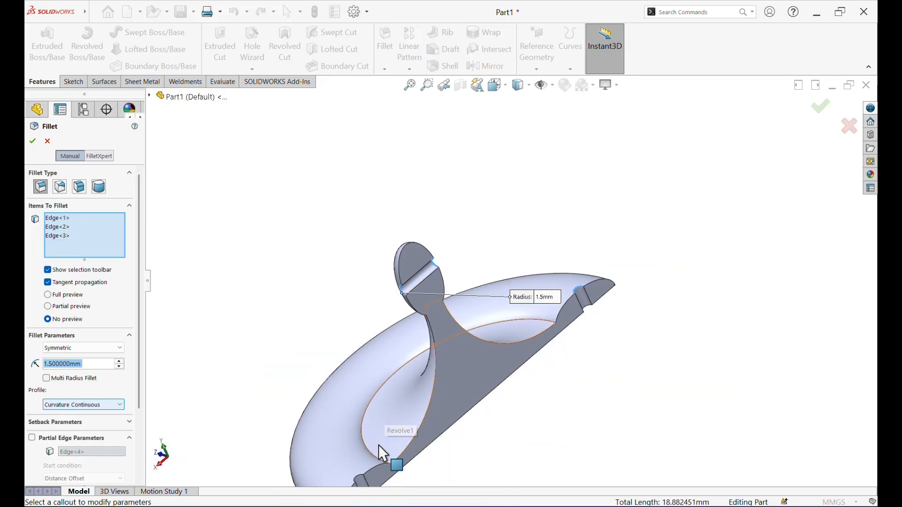
{"action": "scroll", "coordinate": [378, 452], "scroll_direction": "up", "scroll_amount": 3}
{"action": "scroll", "coordinate": [413, 362], "scroll_direction": "down", "scroll_amount": 5}
{"action": "scroll", "coordinate": [413, 363], "scroll_direction": "down", "scroll_amount": 3}
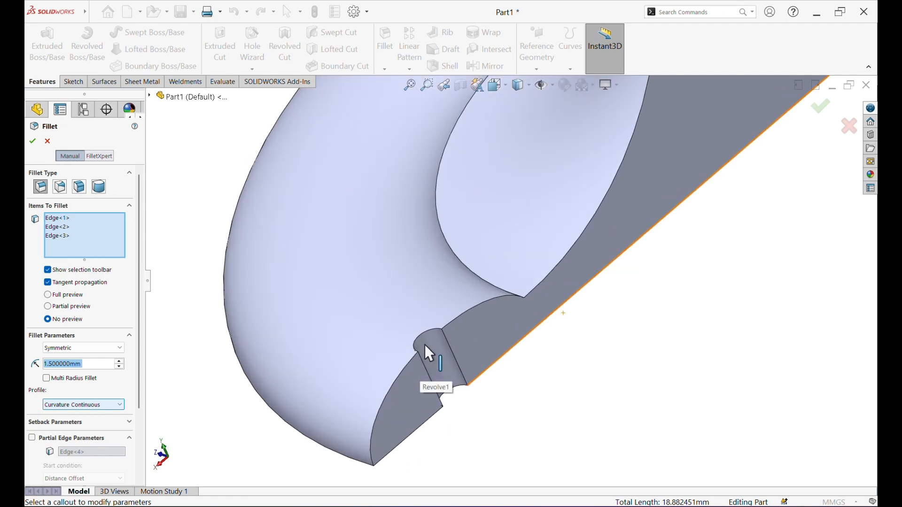
{"action": "left_click", "coordinate": [424, 331]}
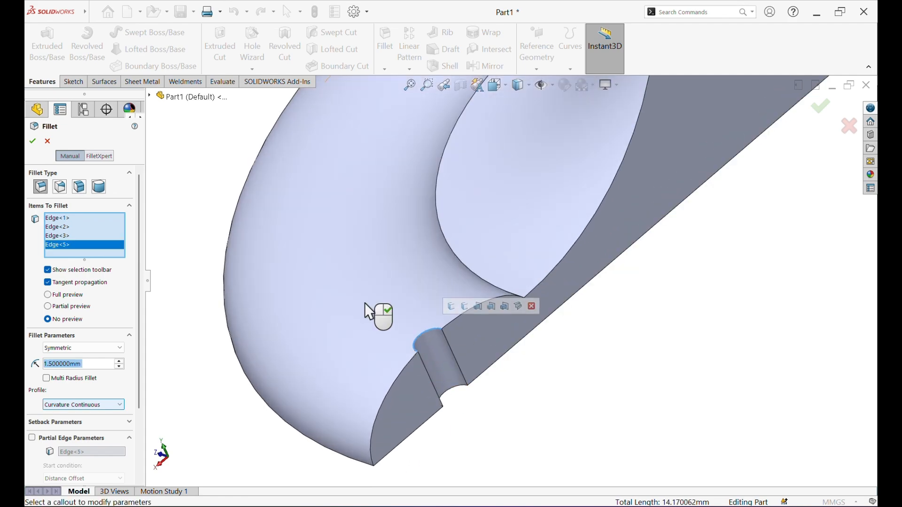
{"action": "left_click", "coordinate": [34, 140]}
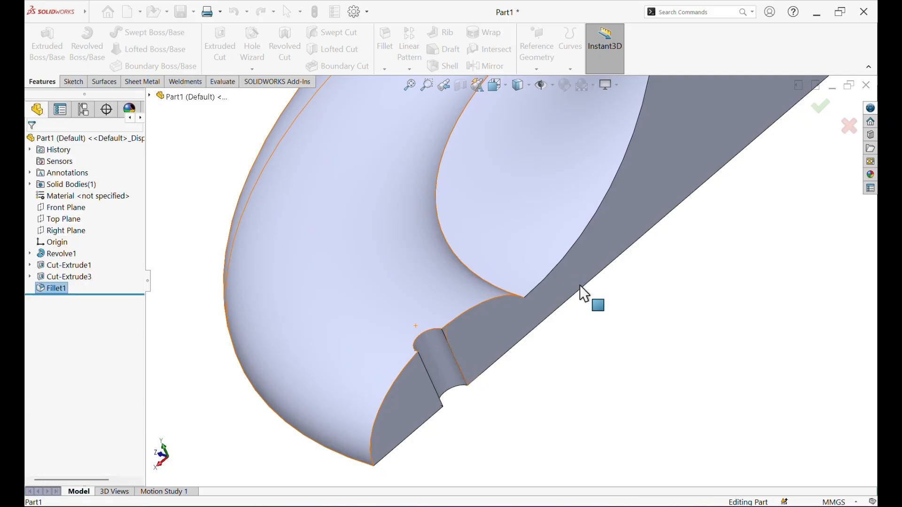
{"action": "scroll", "coordinate": [557, 238], "scroll_direction": "up", "scroll_amount": 3}
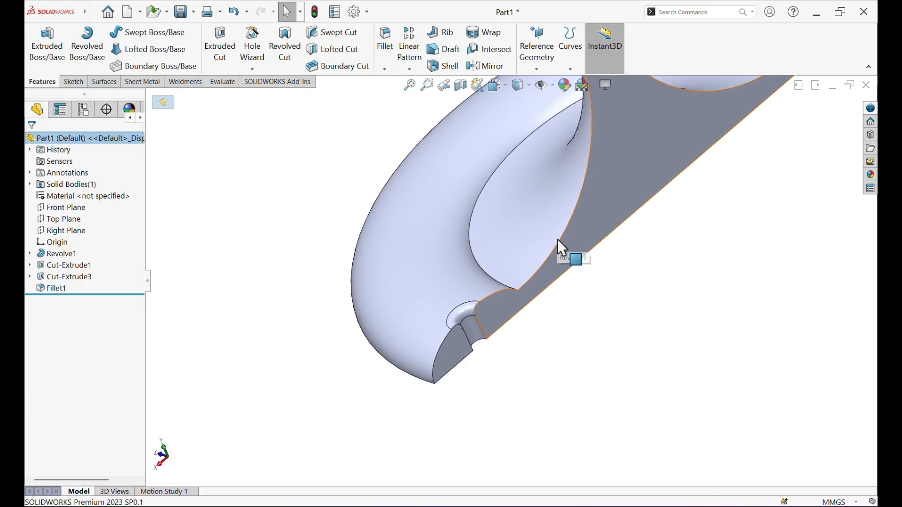
{"action": "scroll", "coordinate": [567, 179], "scroll_direction": "up", "scroll_amount": 2}
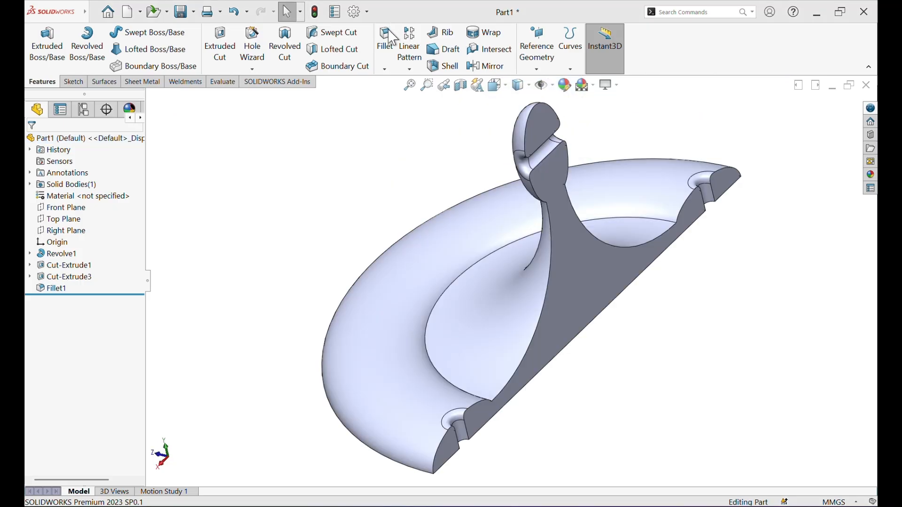
Fillet the rim's inner circular edge and the edge between neck and knob with a 2.5 mm radius, keeping the Curvature Continuous profile
{"action": "left_click", "coordinate": [386, 37]}
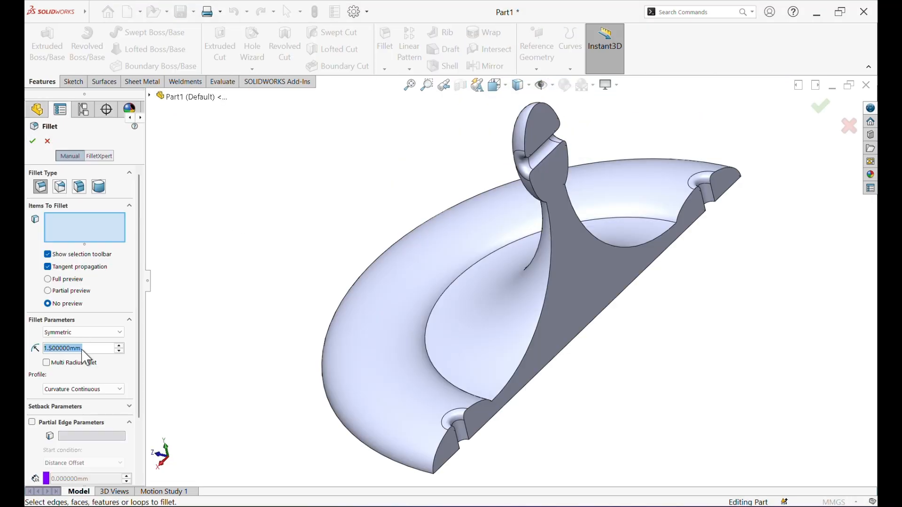
{"action": "type", "text": "2.5"}
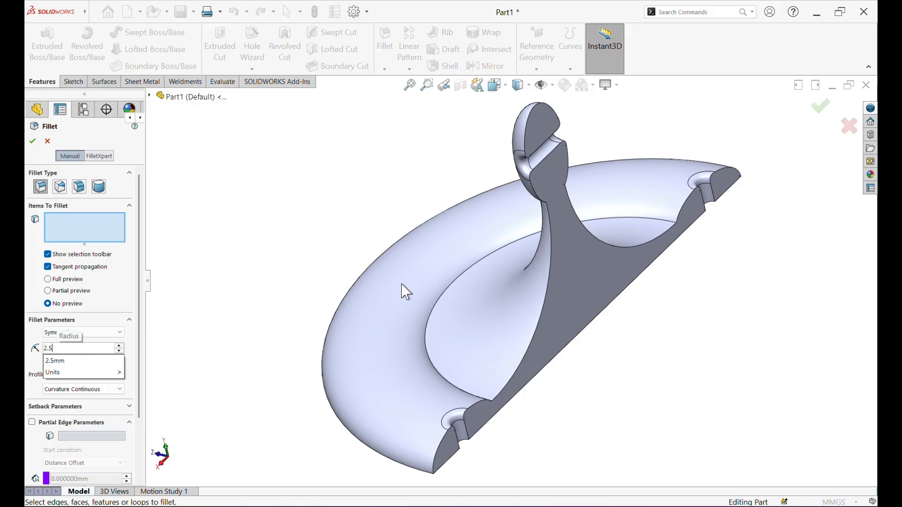
{"action": "key", "text": "Return"}
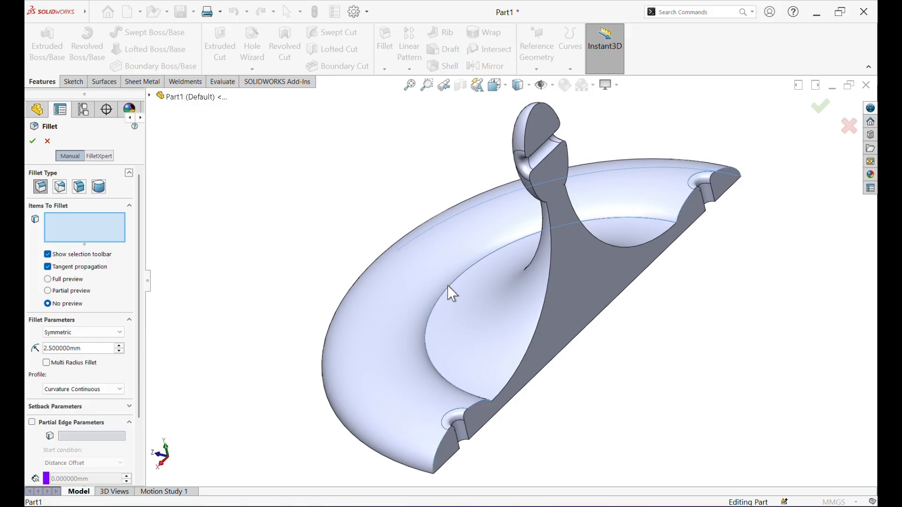
{"action": "left_click", "coordinate": [448, 285]}
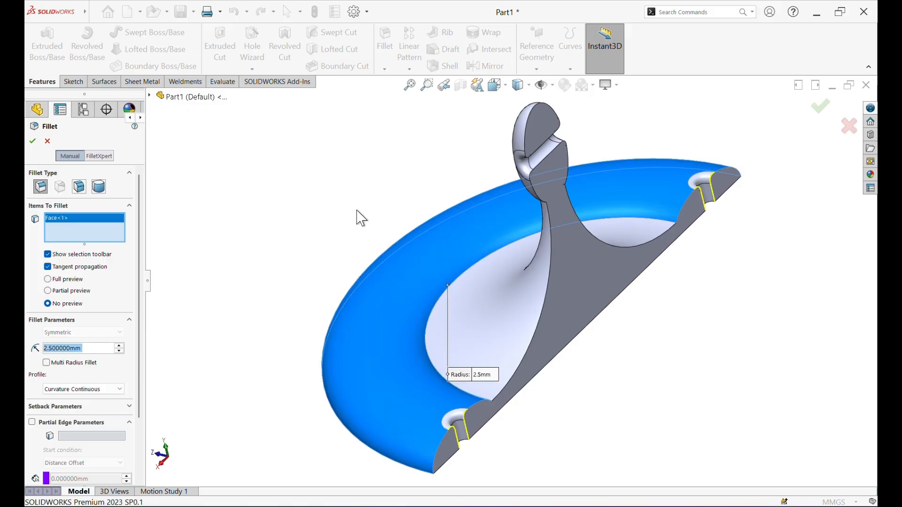
{"action": "left_click", "coordinate": [442, 308]}
{"action": "left_click", "coordinate": [409, 250]}
{"action": "middle_click_drag", "start_coordinate": [410, 250], "coordinate": [515, 247]}
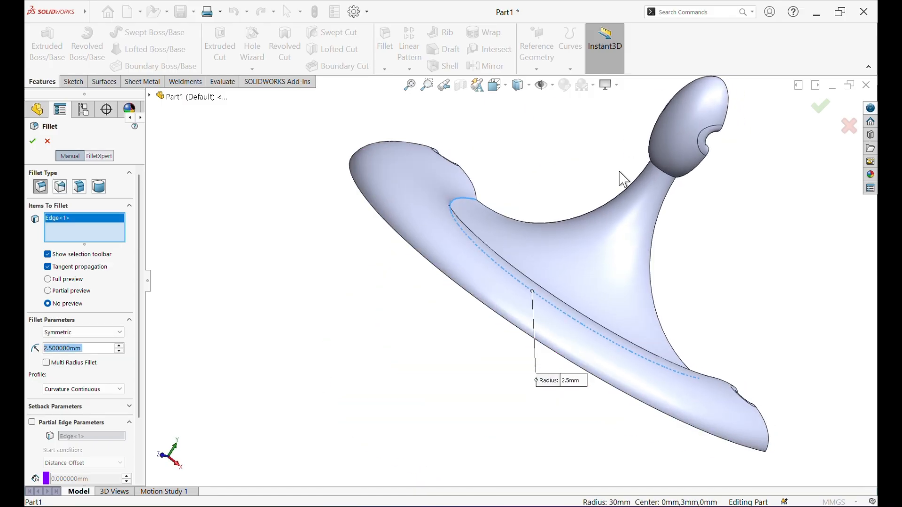
{"action": "scroll", "coordinate": [623, 179], "scroll_direction": "down", "scroll_amount": 3}
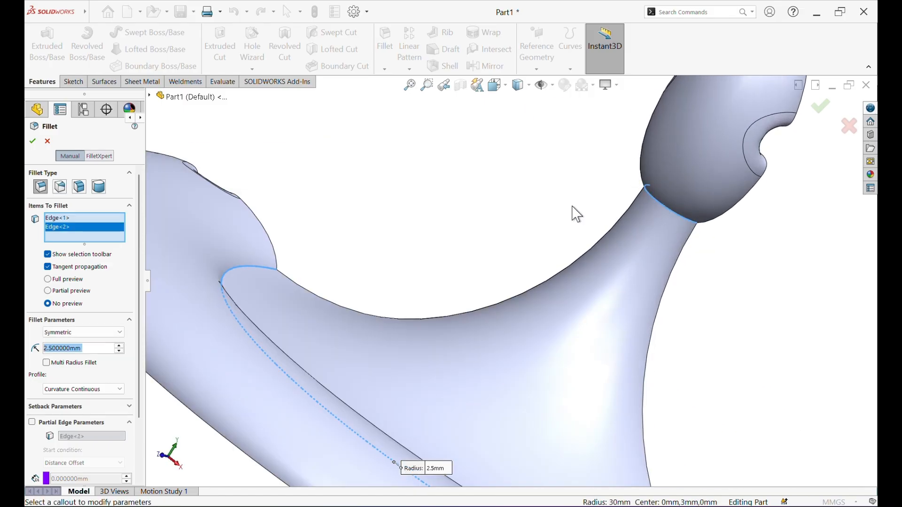
{"action": "left_click", "coordinate": [32, 141]}
{"action": "scroll", "coordinate": [571, 249], "scroll_direction": "up", "scroll_amount": 5}
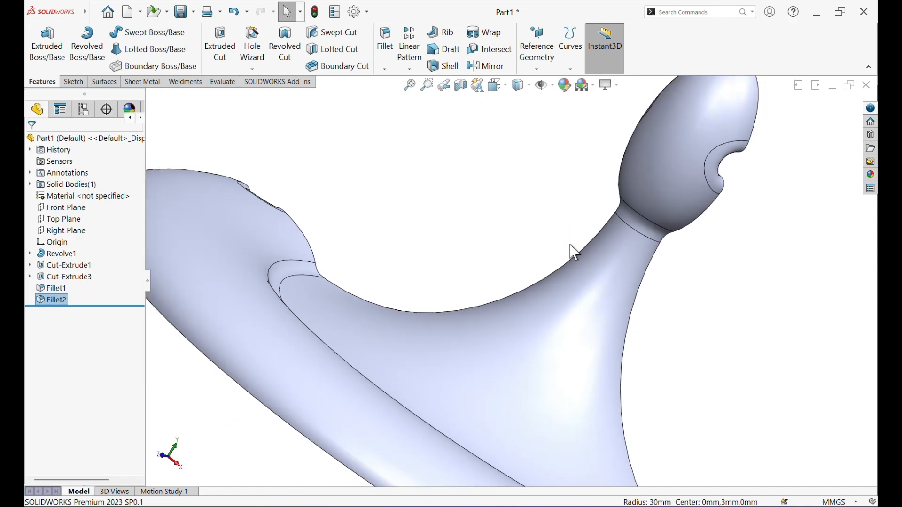
Shell the body to 2 mm thickness, removing the underside and the four flat faces of the half section
{"action": "middle_click_drag", "start_coordinate": [544, 255], "coordinate": [490, 300]}
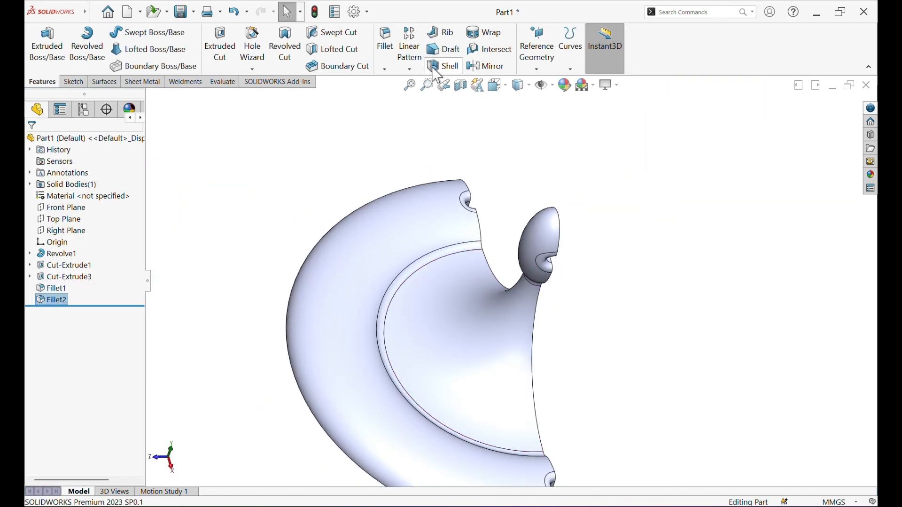
{"action": "left_click", "coordinate": [442, 66]}
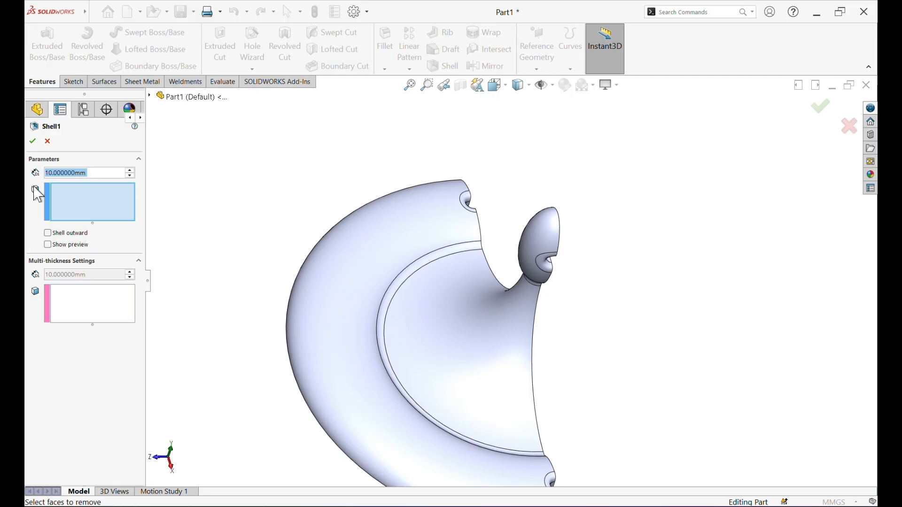
{"action": "type", "text": "2"}
{"action": "key", "text": "Return"}
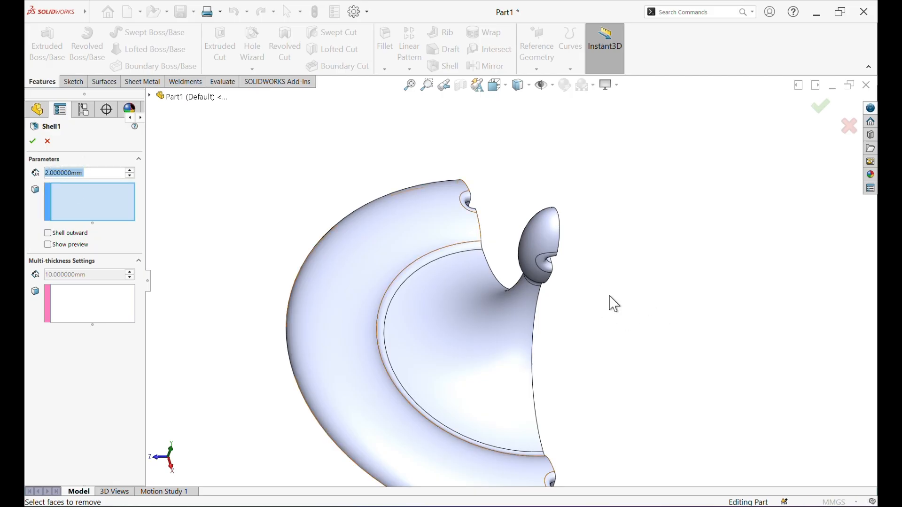
{"action": "middle_click_drag", "start_coordinate": [559, 263], "coordinate": [540, 274]}
{"action": "middle_click_drag", "start_coordinate": [471, 269], "coordinate": [469, 288]}
{"action": "left_click", "coordinate": [485, 335]}
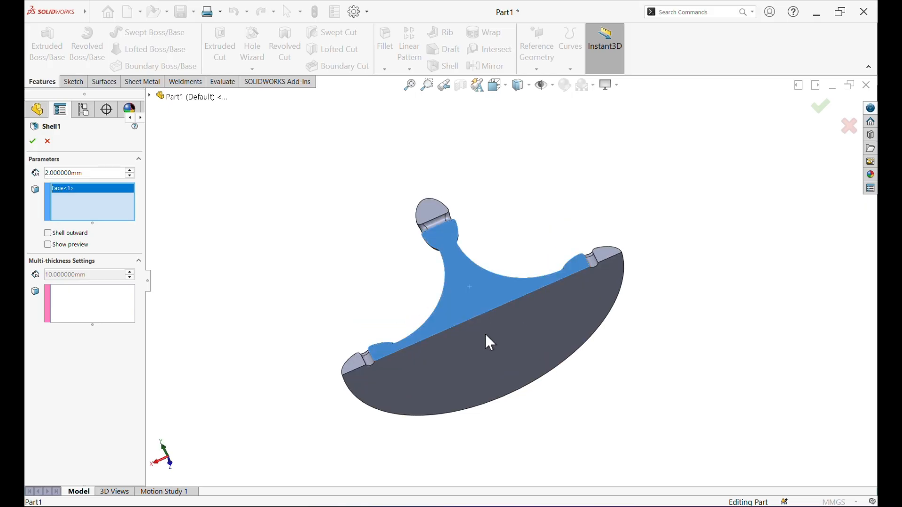
{"action": "left_click", "coordinate": [615, 267]}
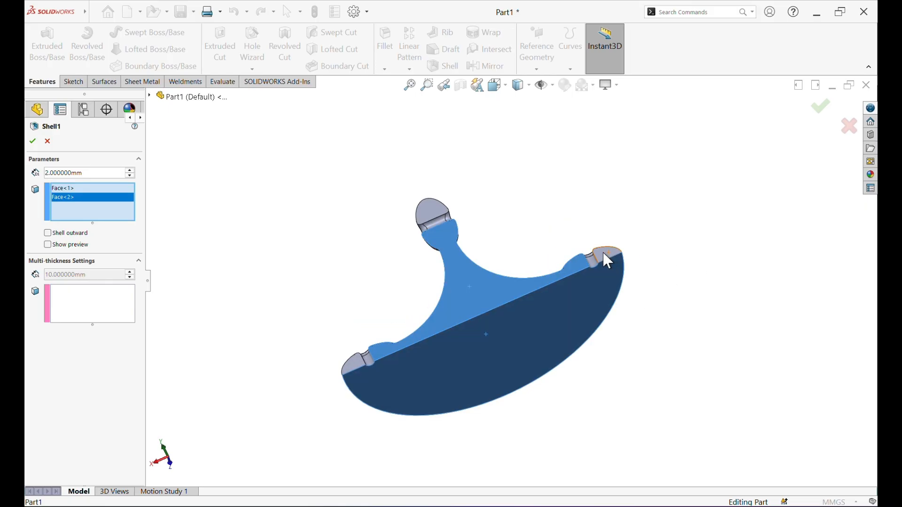
{"action": "left_click", "coordinate": [434, 211]}
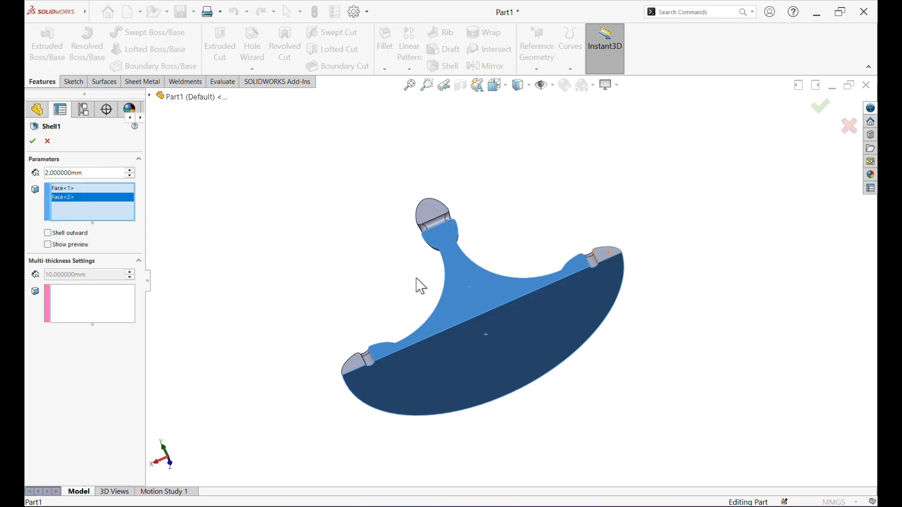
{"action": "left_click", "coordinate": [356, 368]}
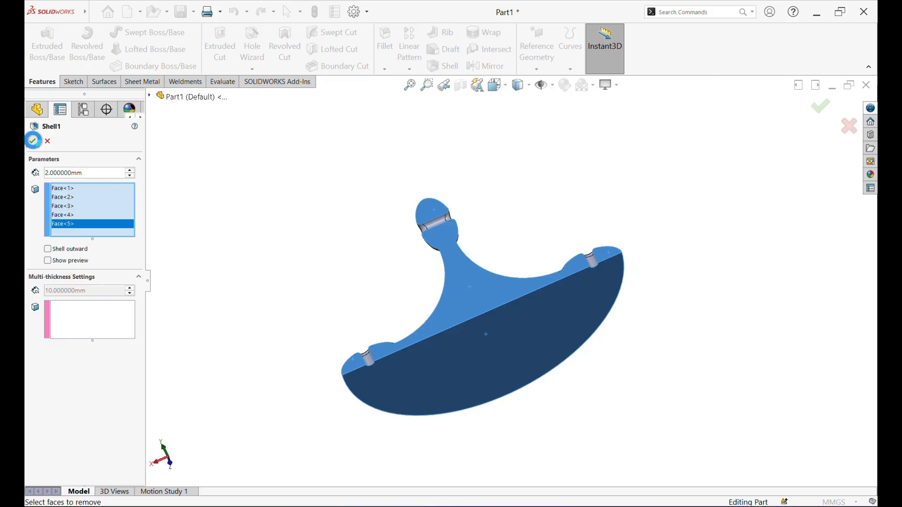
{"action": "middle_click_drag", "start_coordinate": [511, 207], "coordinate": [474, 234]}
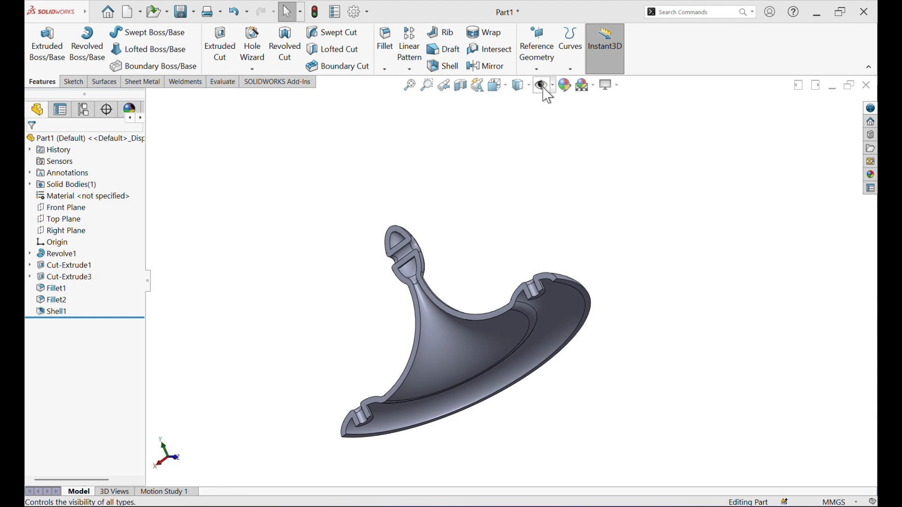
Create a reference plane midway between the Front Plane and Top Plane, with its offset flipped
{"action": "key", "text": "ctrl+4"}
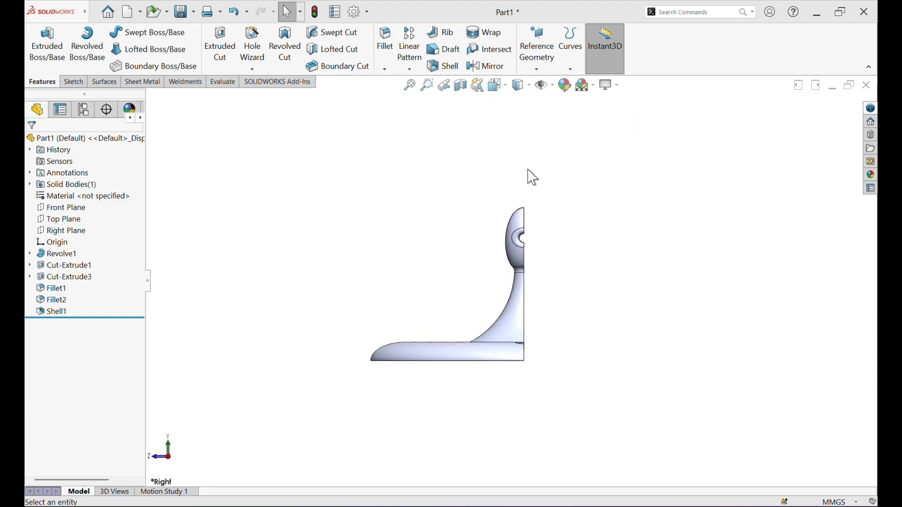
{"action": "left_click", "coordinate": [537, 49]}
{"action": "left_click", "coordinate": [545, 83]}
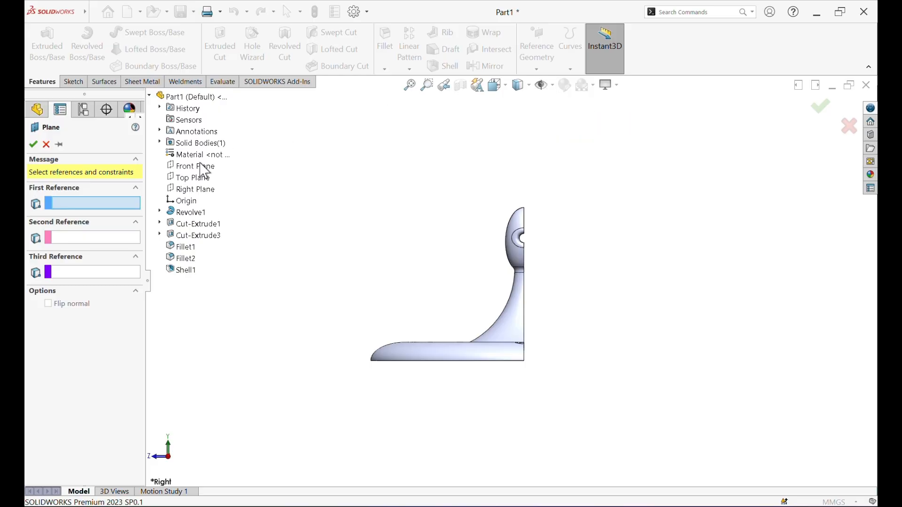
{"action": "left_click", "coordinate": [202, 167]}
{"action": "left_click", "coordinate": [202, 179]}
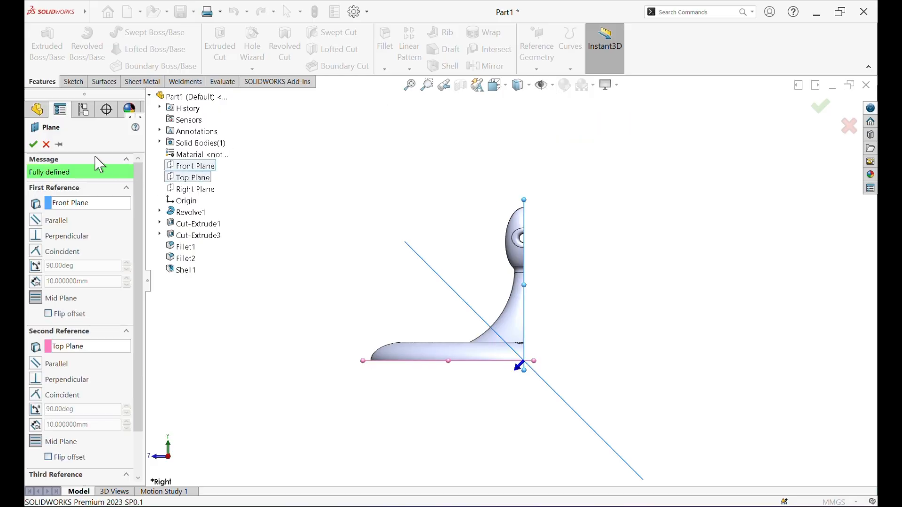
{"action": "left_click", "coordinate": [47, 314]}
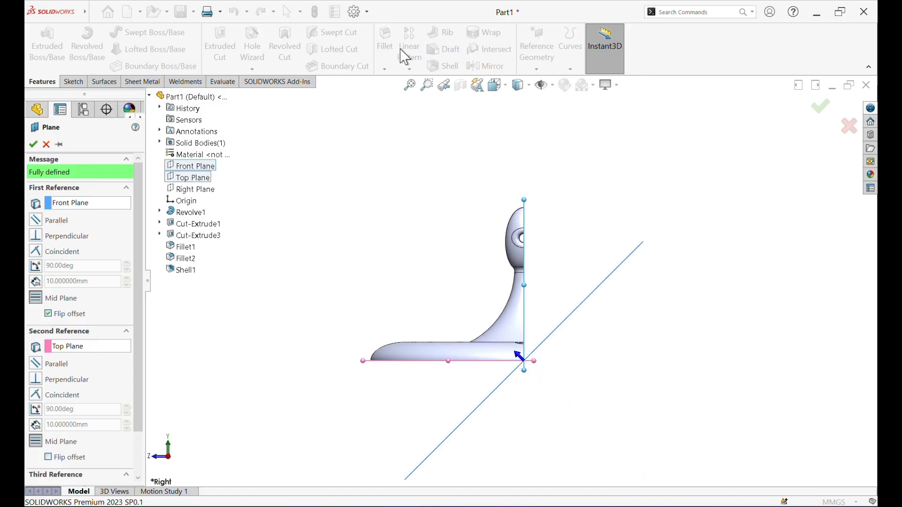
{"action": "left_click", "coordinate": [34, 145]}
Sketch a vertical construction line about 37 mm long on the new angled plane, from the neck's edge to the rim's inner fillet edge
{"action": "middle_click_drag", "start_coordinate": [506, 281], "coordinate": [473, 246]}
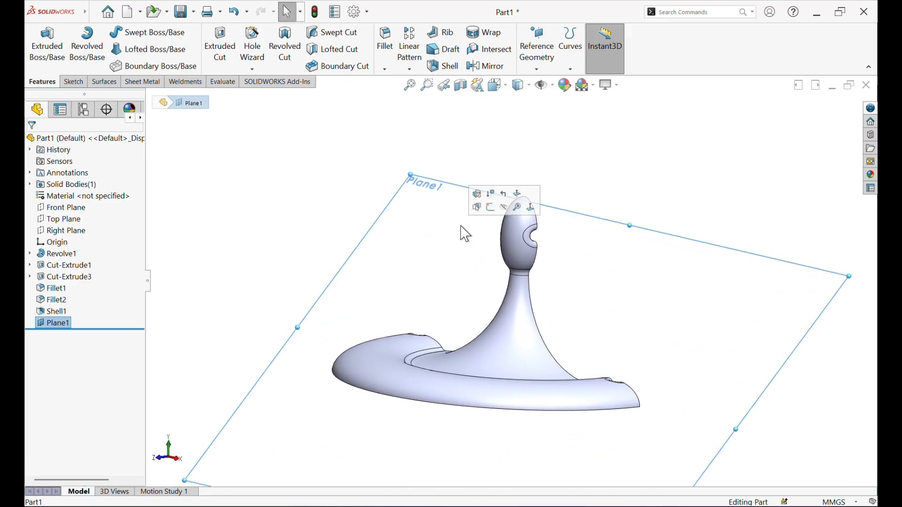
{"action": "left_click", "coordinate": [490, 208]}
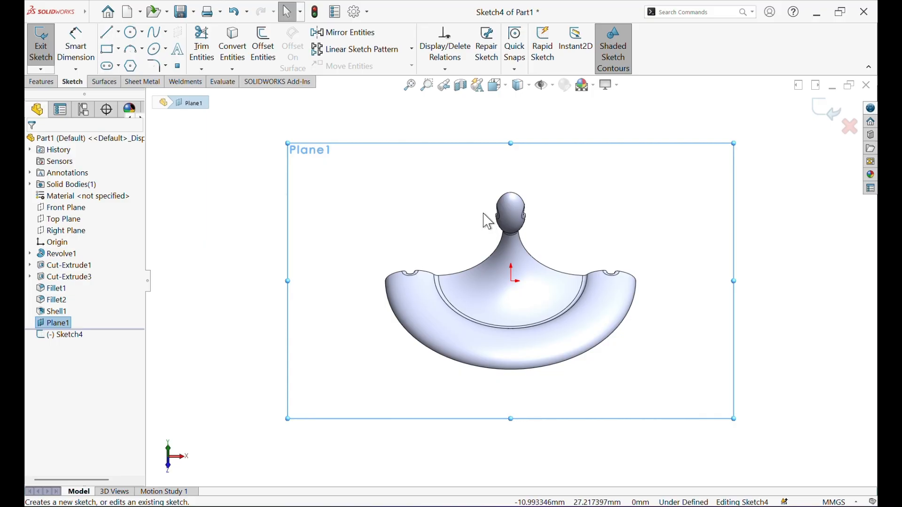
{"action": "left_click", "coordinate": [109, 33]}
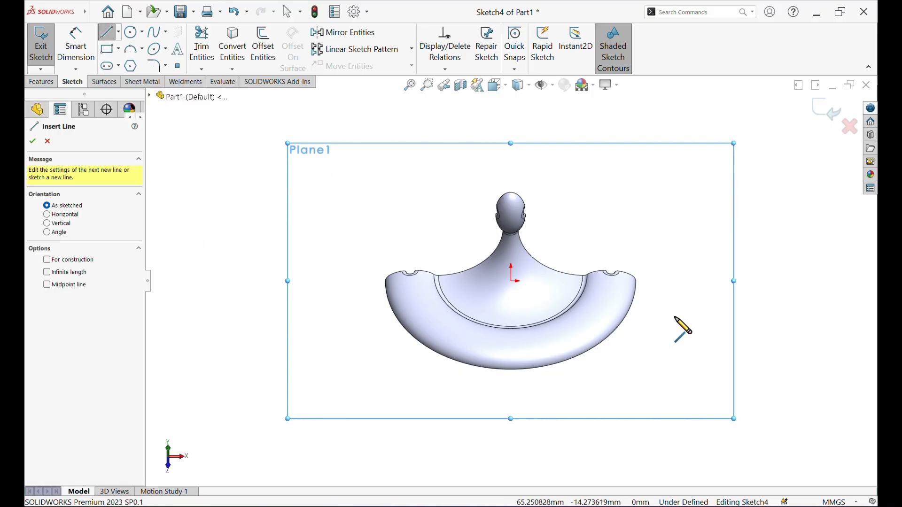
{"action": "scroll", "coordinate": [520, 254], "scroll_direction": "down", "scroll_amount": 4}
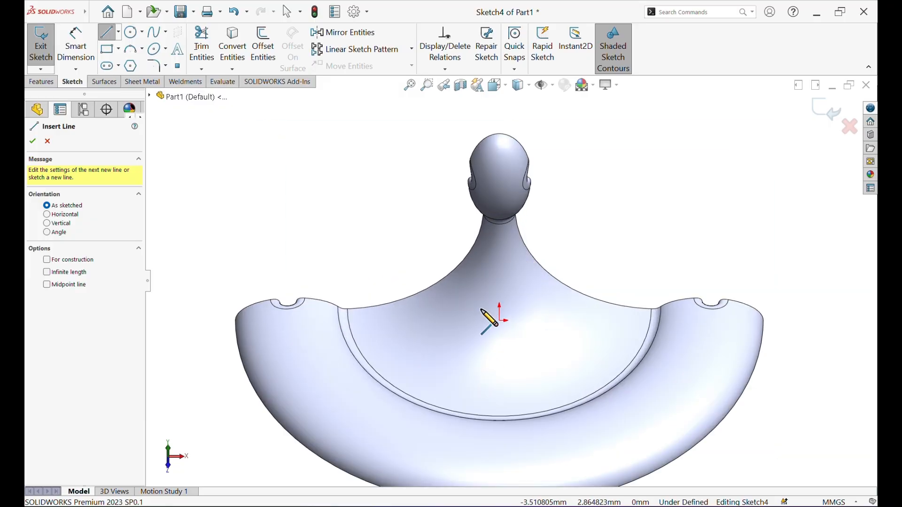
{"action": "scroll", "coordinate": [499, 415], "scroll_direction": "down", "scroll_amount": 2}
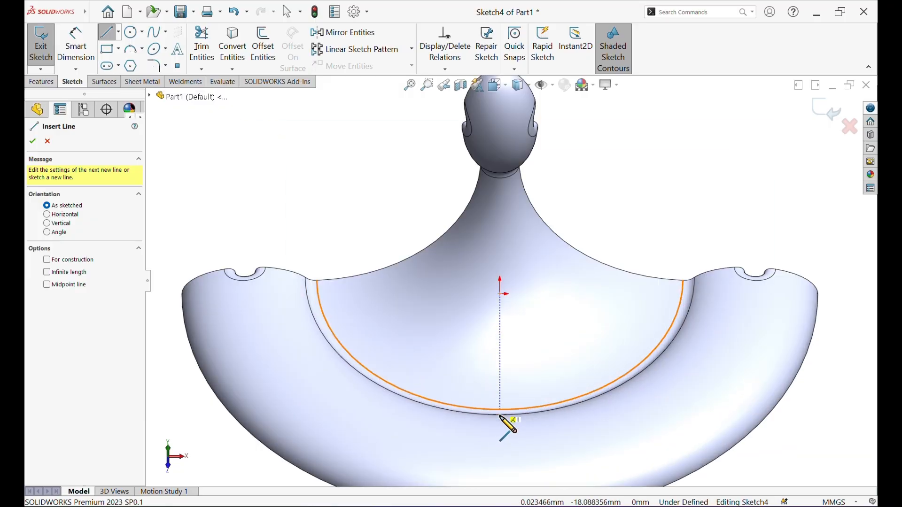
{"action": "scroll", "coordinate": [500, 415], "scroll_direction": "down", "scroll_amount": 2}
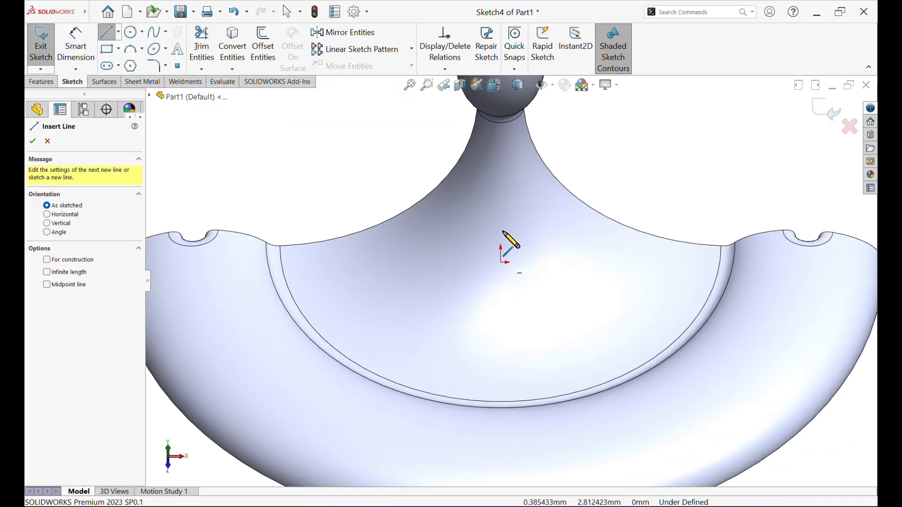
{"action": "left_click", "coordinate": [504, 118]}
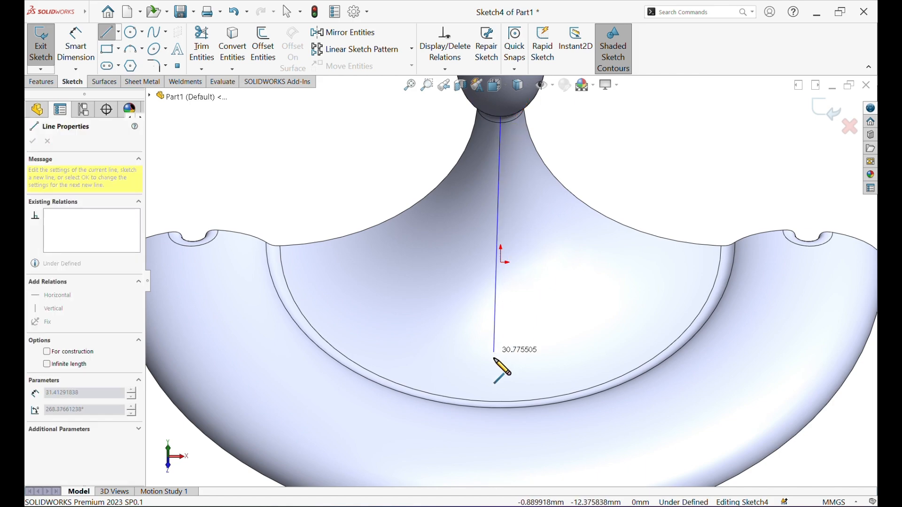
{"action": "left_click", "coordinate": [501, 402]}
{"action": "right_click", "coordinate": [503, 407]}
{"action": "left_click", "coordinate": [518, 413]}
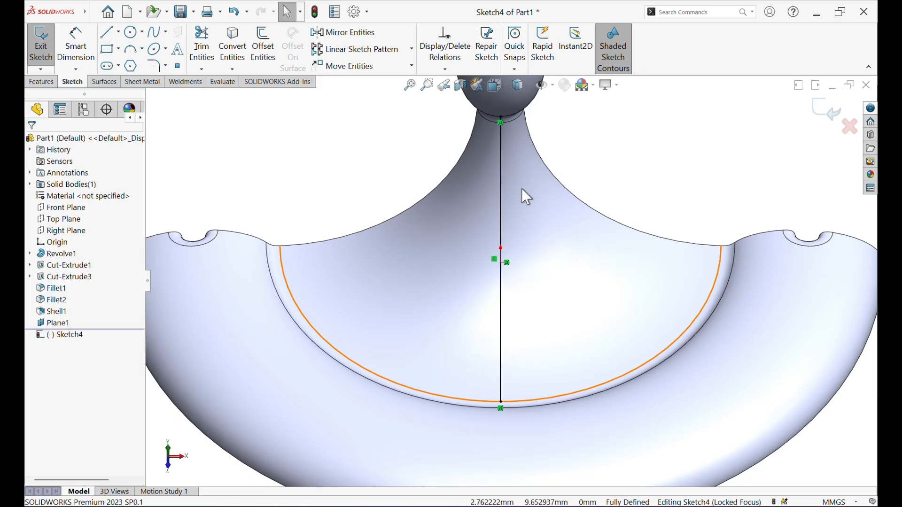
{"action": "left_click", "coordinate": [500, 206]}
{"action": "key", "text": "Escape"}
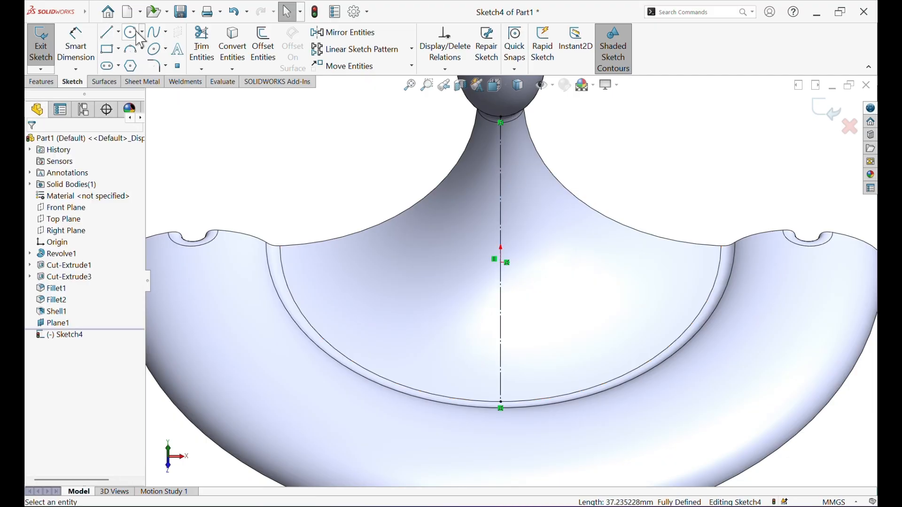
Draw three circles centred on the construction line, with radii of about 2, 4.5 and 1.9 mm from top to bottom
{"action": "left_click", "coordinate": [135, 33]}
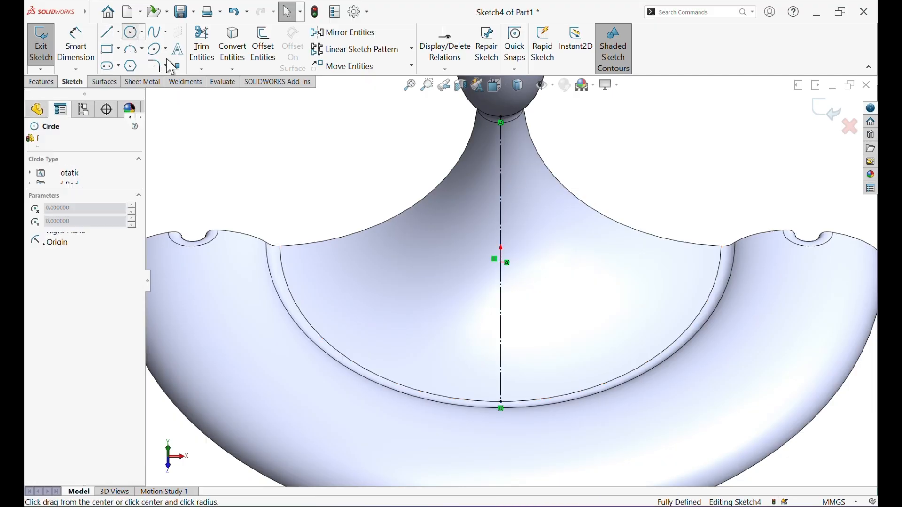
{"action": "left_click", "coordinate": [500, 178]}
{"action": "left_click", "coordinate": [506, 192]}
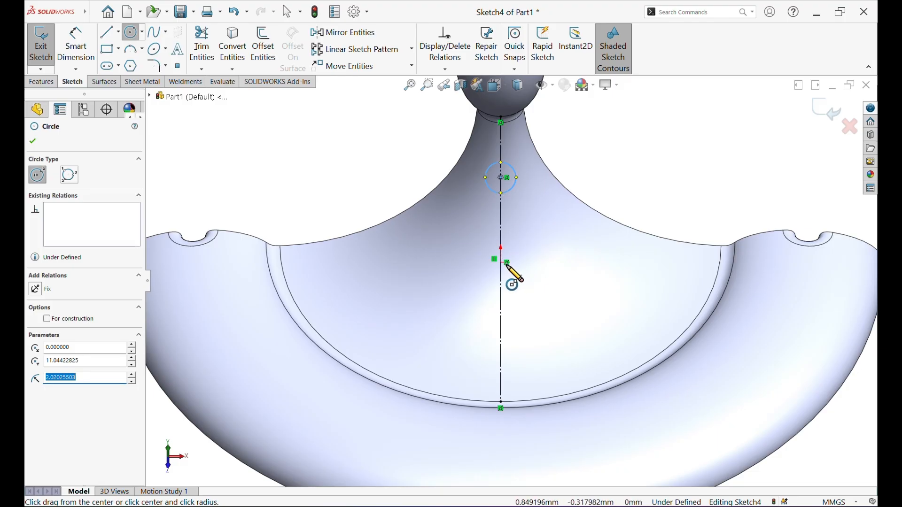
{"action": "left_click", "coordinate": [501, 289]}
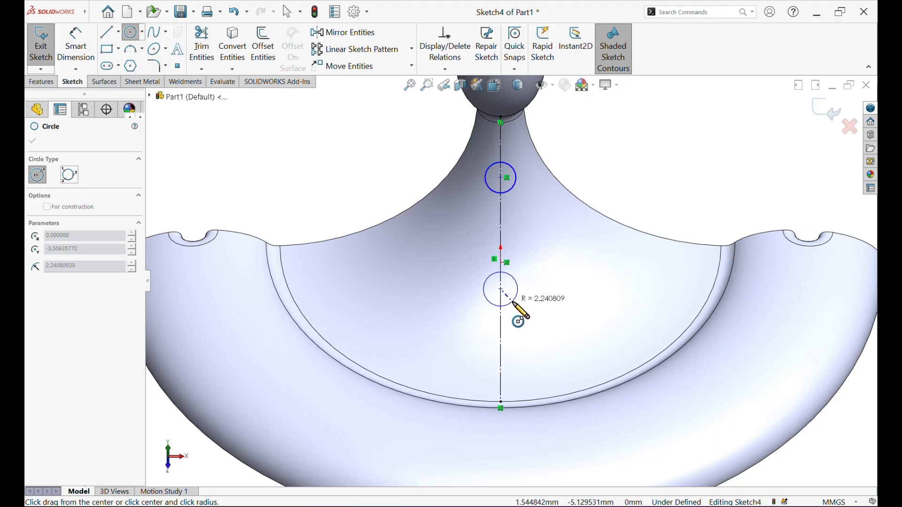
{"action": "left_click", "coordinate": [513, 322]}
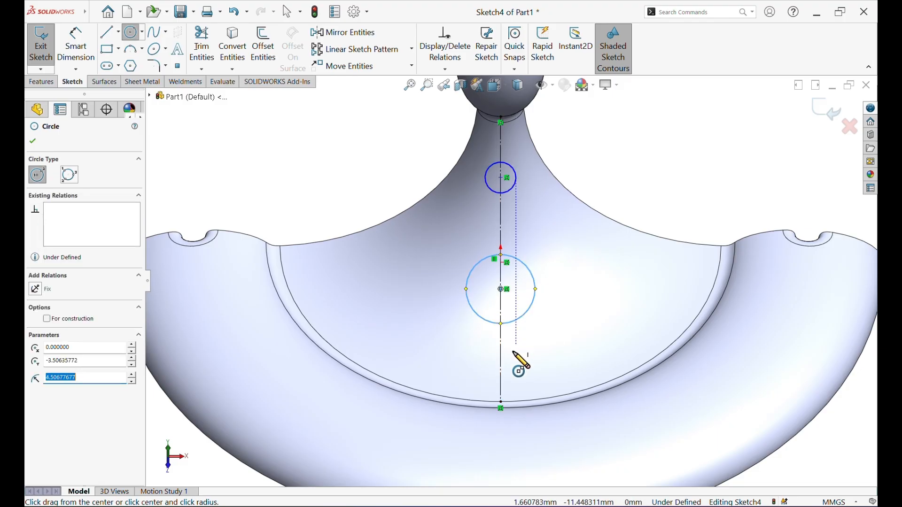
{"action": "left_click", "coordinate": [501, 375]}
{"action": "left_click", "coordinate": [511, 386]}
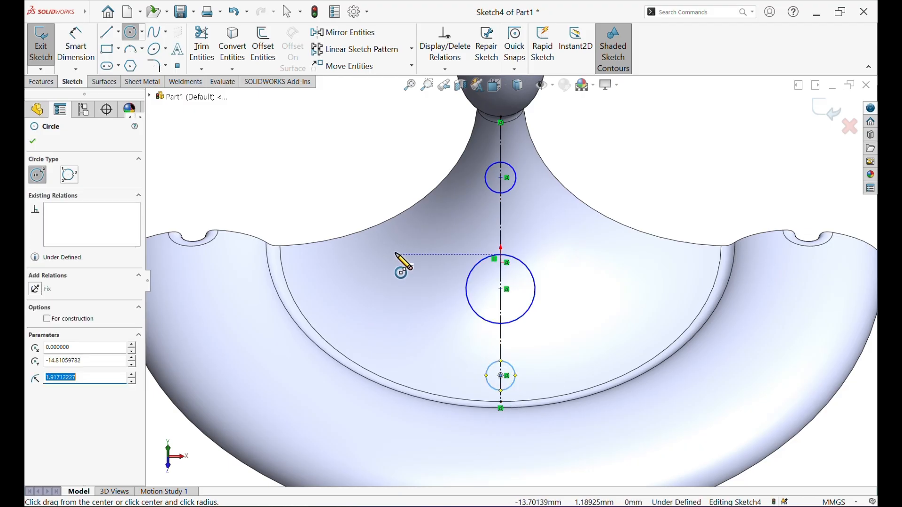
Draw three circles left of the construction line: upper and lower ones about 2.3 mm in radius, and an outer one about 2.2 mm
{"action": "left_click", "coordinate": [419, 240]}
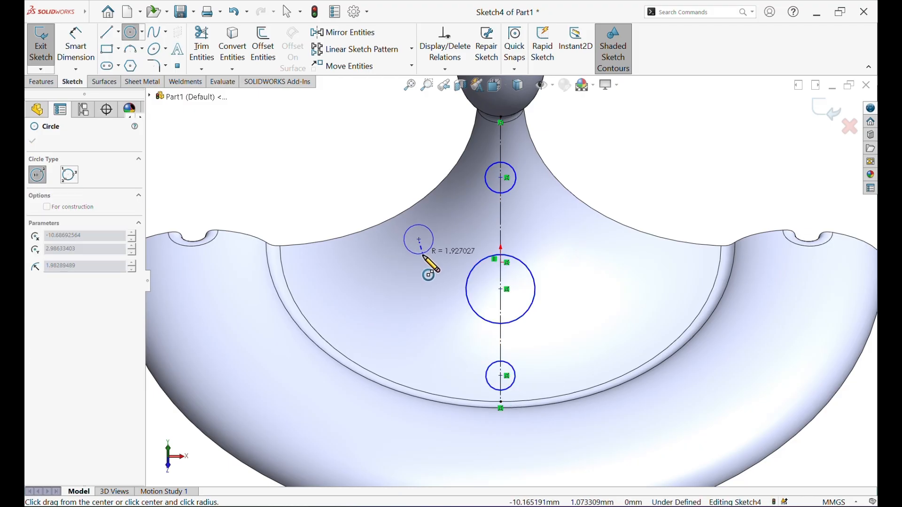
{"action": "left_click", "coordinate": [426, 256]}
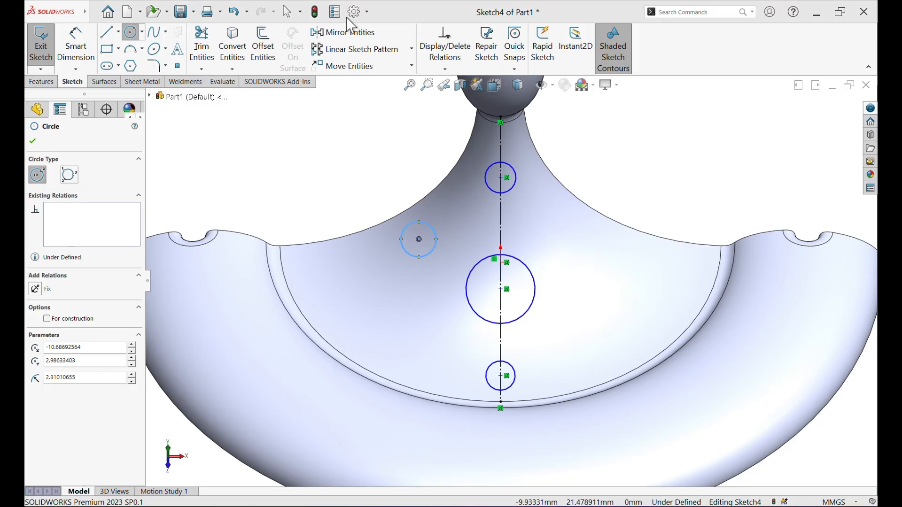
{"action": "left_click", "coordinate": [413, 336]}
{"action": "left_click", "coordinate": [421, 352]}
{"action": "left_click", "coordinate": [354, 296]}
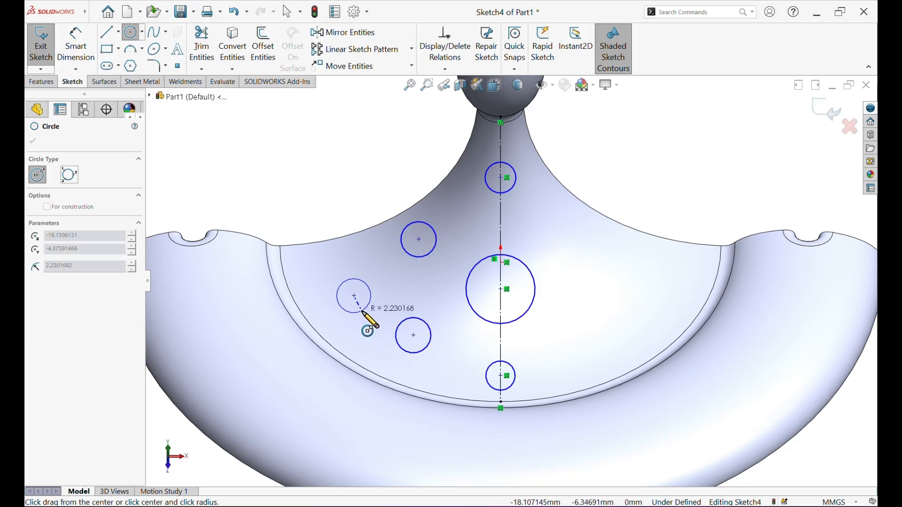
{"action": "left_click", "coordinate": [362, 311]}
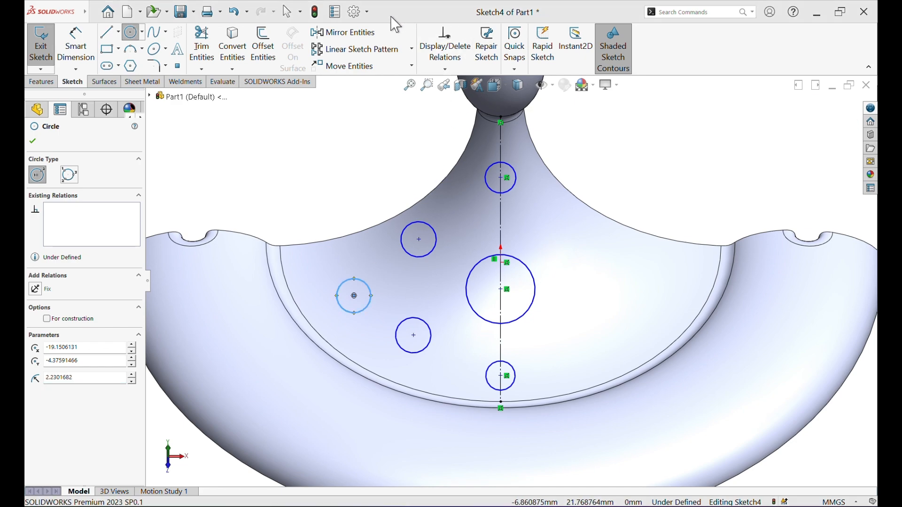
Dimension the topmost circle on the construction line to a diameter of 7.5 mm
{"action": "left_click", "coordinate": [75, 45]}
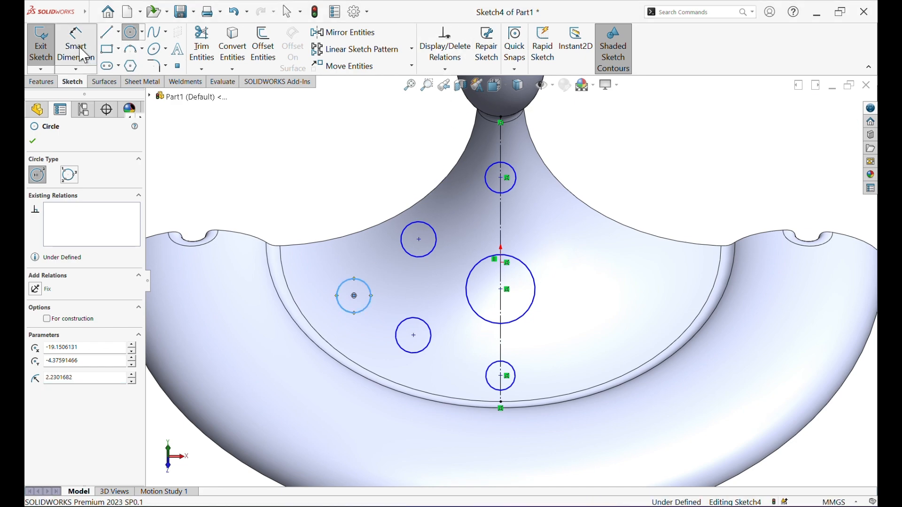
{"action": "left_click", "coordinate": [516, 183]}
{"action": "left_click", "coordinate": [595, 154]}
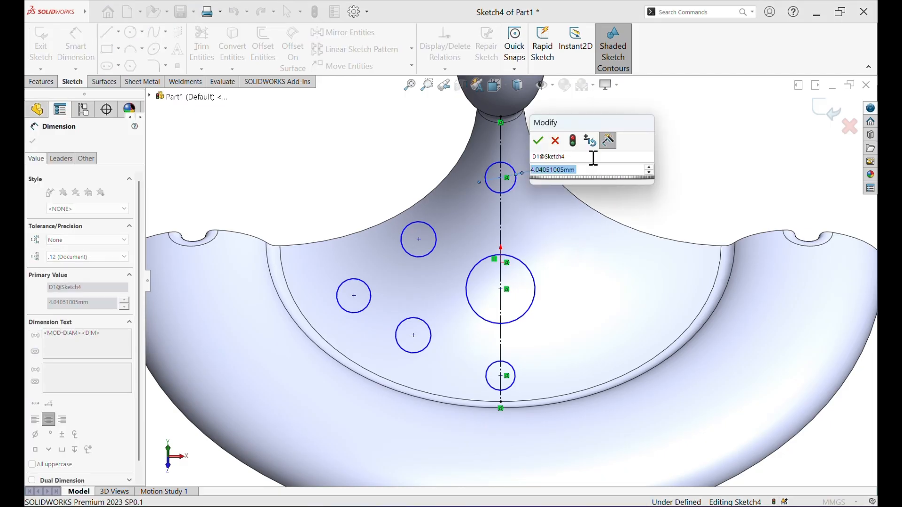
{"action": "type", "text": "7.5"}
{"action": "key", "text": "Return"}
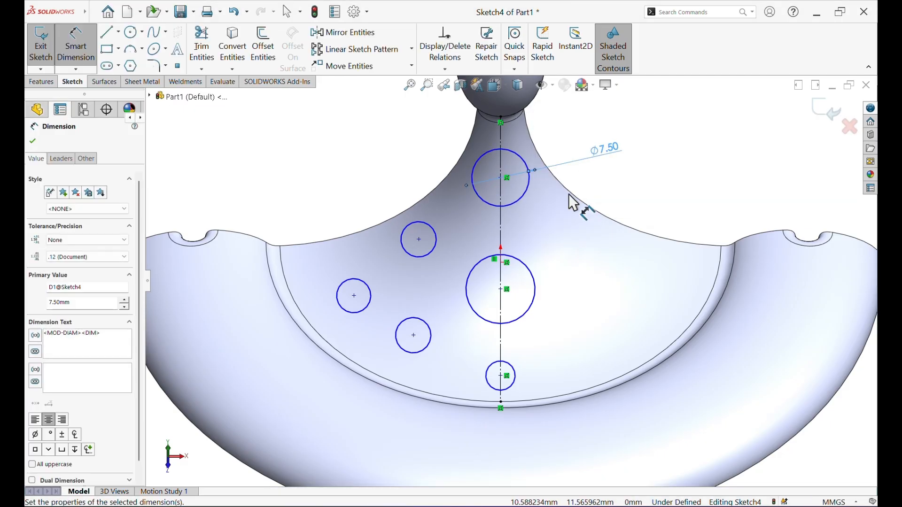
Dimension the middle circle on the construction line to a diameter of 9.5 mm
{"action": "left_click", "coordinate": [533, 276]}
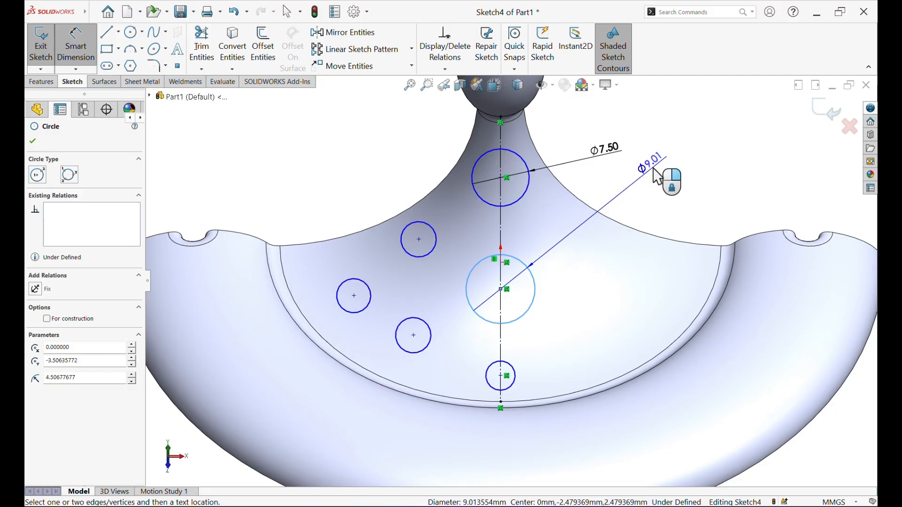
{"action": "left_click", "coordinate": [659, 178]}
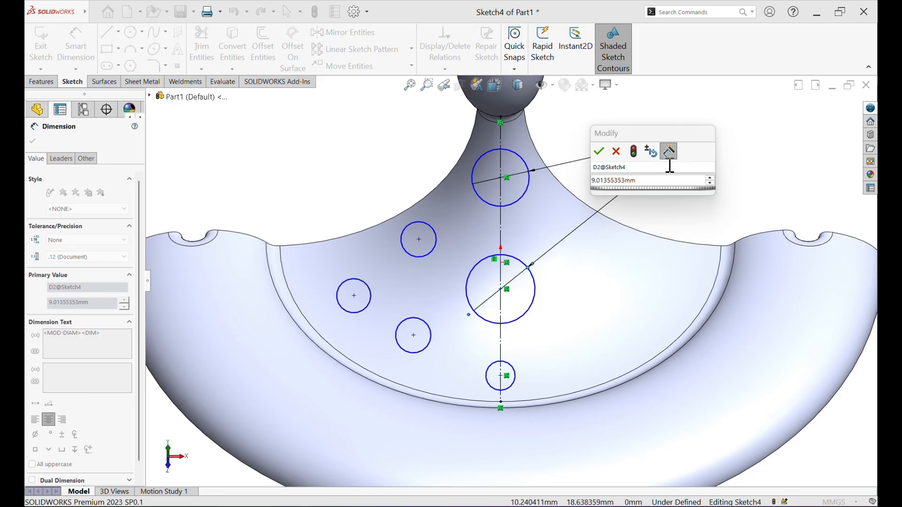
{"action": "double_click", "coordinate": [657, 182]}
{"action": "type", "text": "10"}
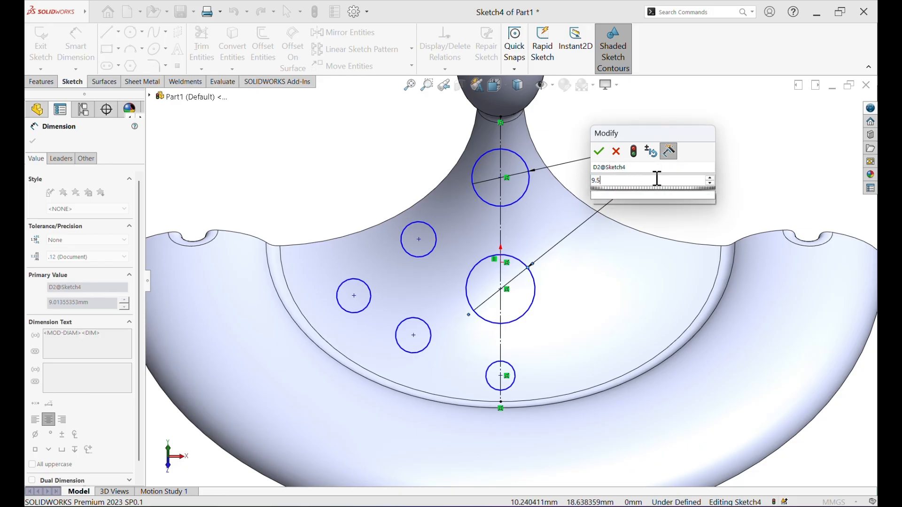
{"action": "key", "text": "Return"}
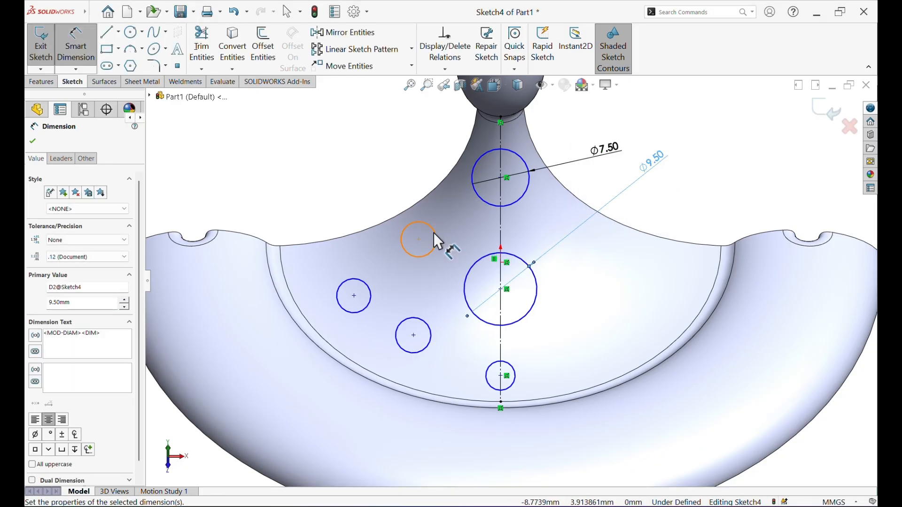
Dimension the upper circle left of the construction line to 8 mm diameter and the outermost left circle to 10 mm
{"action": "left_click", "coordinate": [434, 232]}
{"action": "left_click", "coordinate": [352, 177]}
{"action": "key", "text": "Return"}
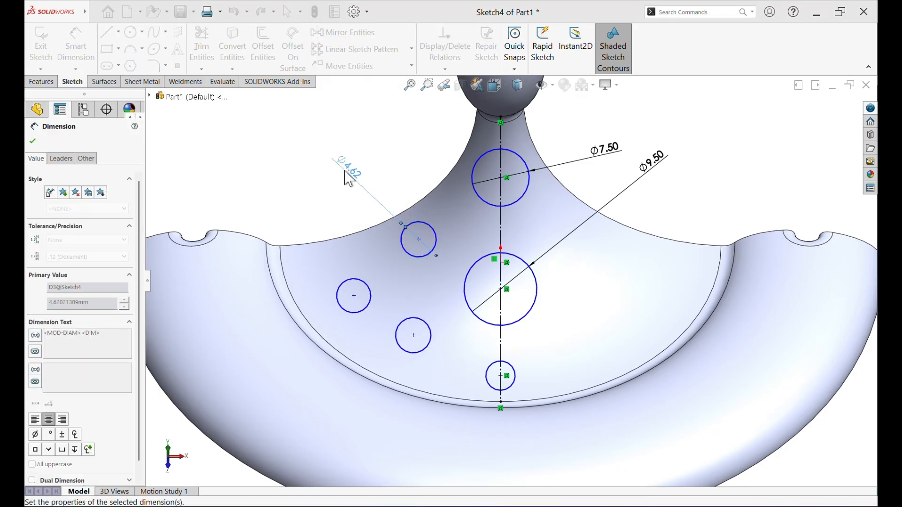
{"action": "left_click", "coordinate": [363, 284]}
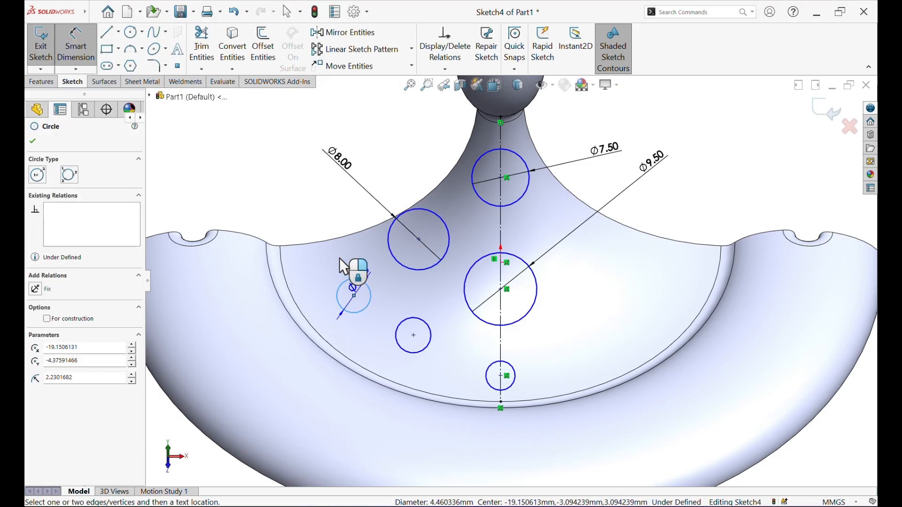
{"action": "left_click", "coordinate": [274, 203]}
{"action": "type", "text": "10"}
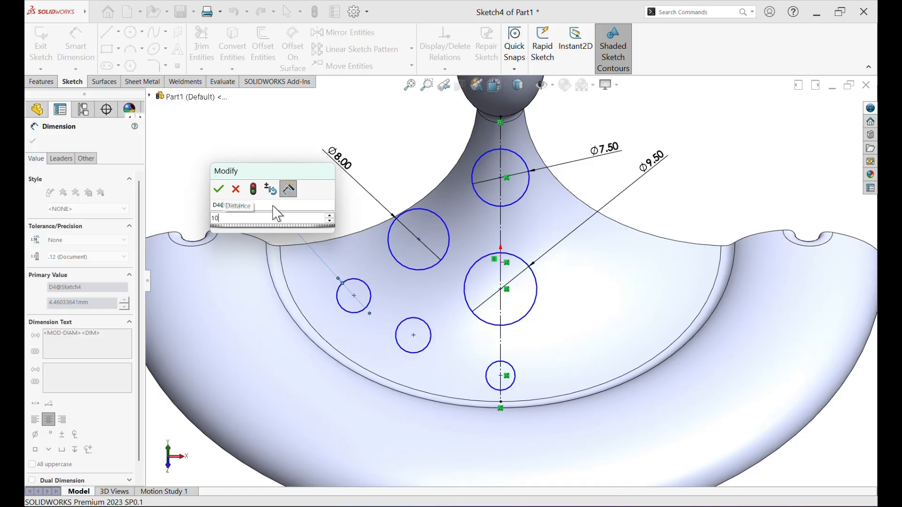
{"action": "key", "text": "Return"}
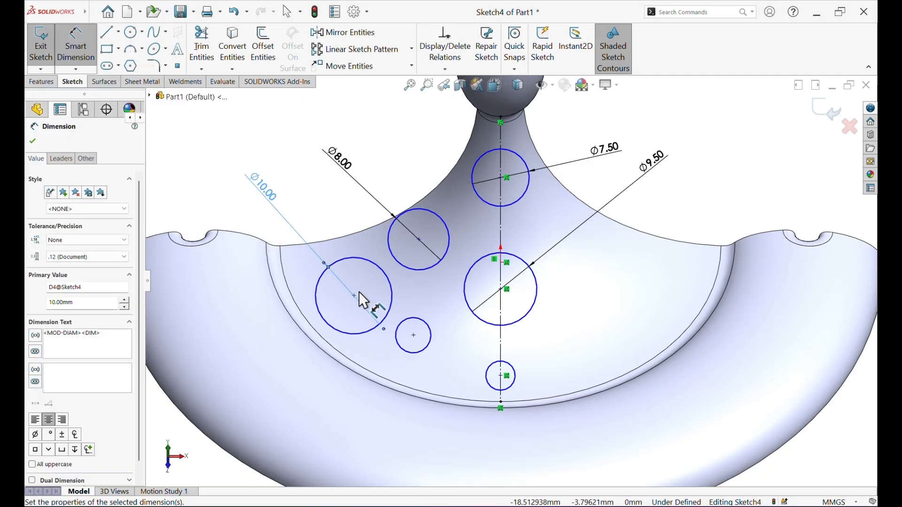
Dimension the lower circle left of the construction line to a diameter of 9 mm
{"action": "left_click", "coordinate": [409, 352]}
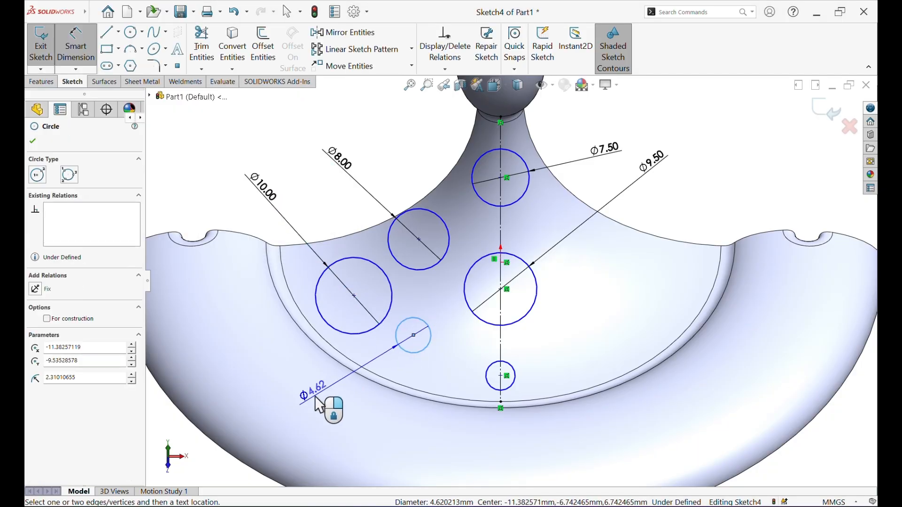
{"action": "left_click", "coordinate": [315, 396]}
{"action": "type", "text": "9mm"}
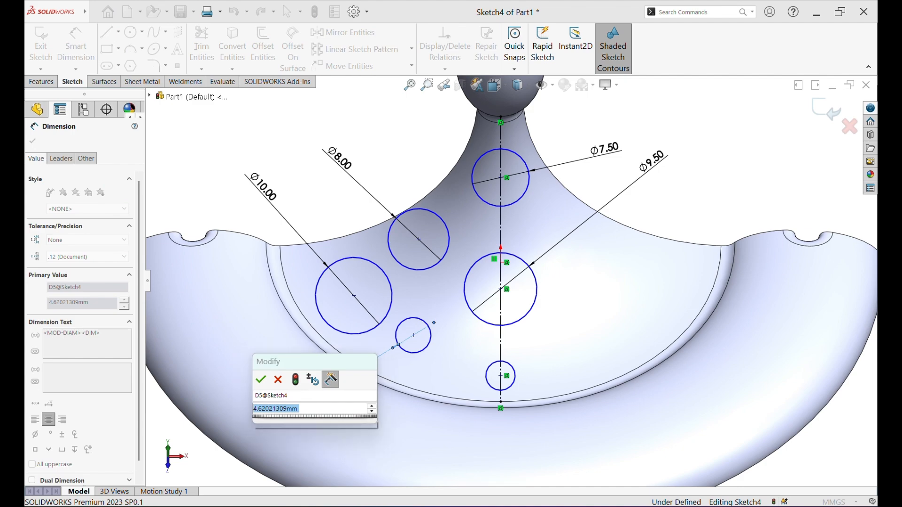
{"action": "key", "text": "Return"}
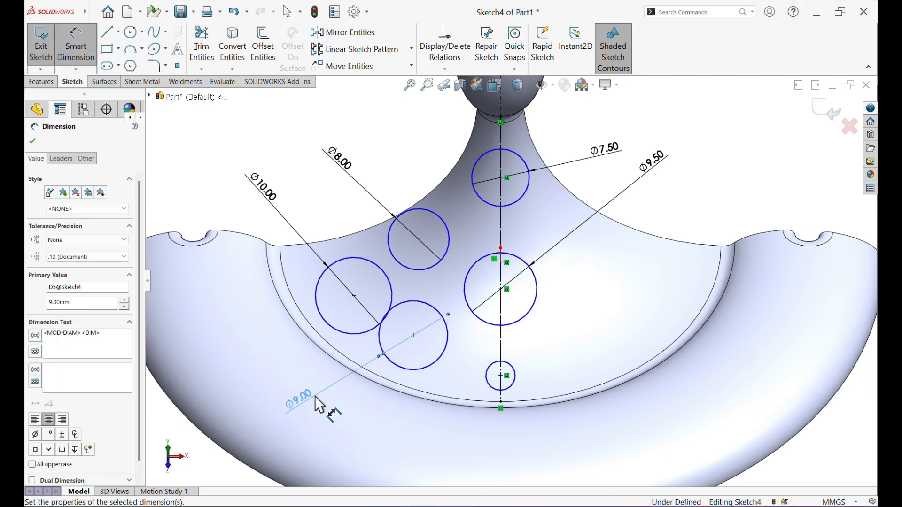
Dimension the lowest circle on the construction line to a diameter of 5 mm
{"action": "left_click", "coordinate": [518, 380]}
{"action": "left_click", "coordinate": [575, 344]}
{"action": "type", "text": "5"}
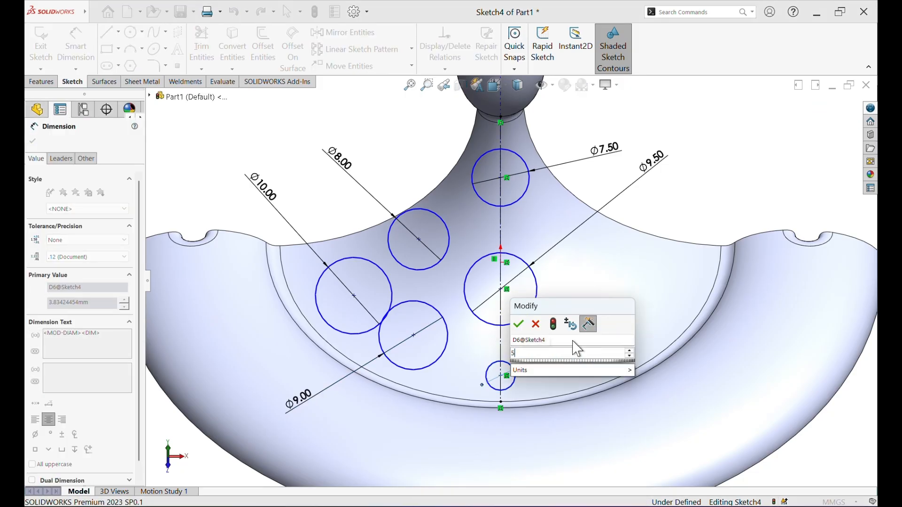
{"action": "key", "text": "Return"}
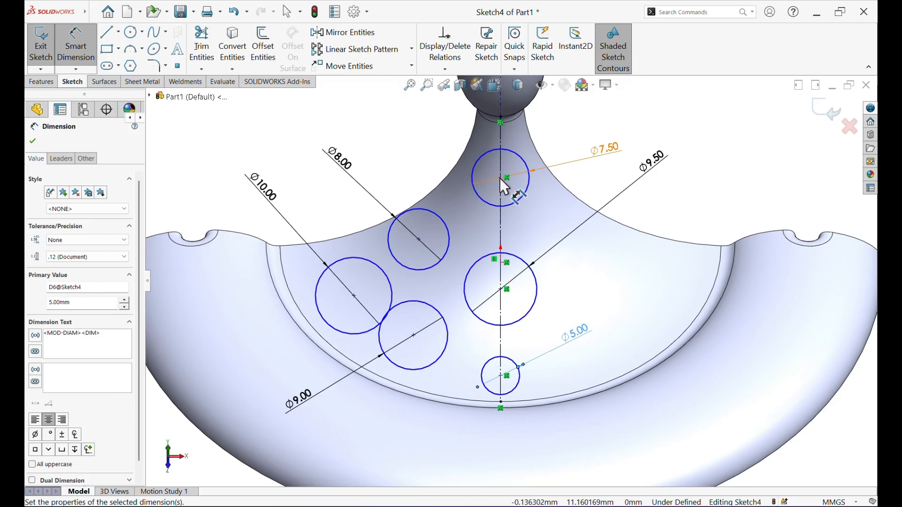
Dimension the topmost circle's centre 11.5 mm above the origin
{"action": "key", "text": "Escape"}
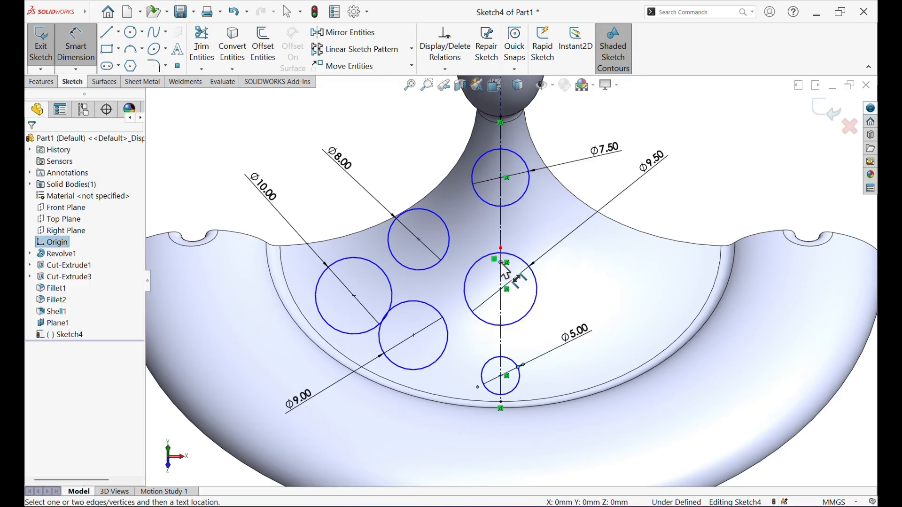
{"action": "left_click", "coordinate": [501, 177]}
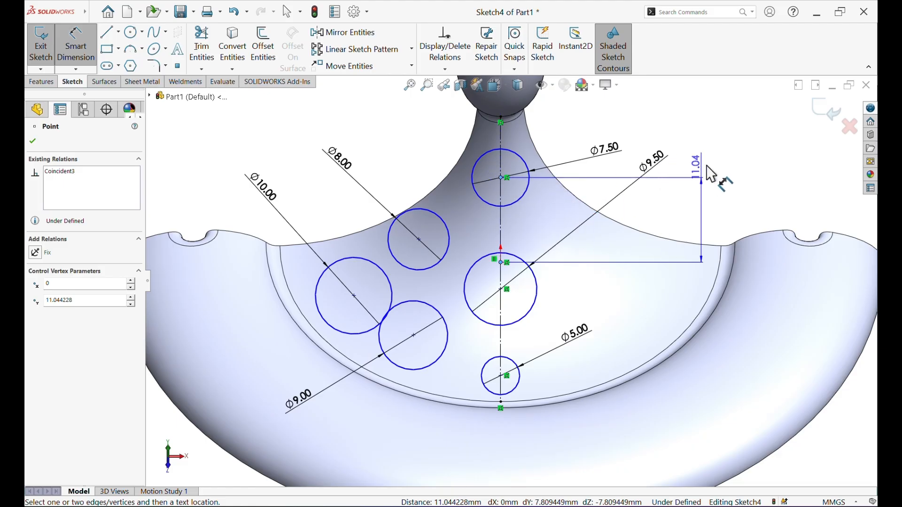
{"action": "left_click", "coordinate": [728, 152]}
{"action": "type", "text": "11.5"}
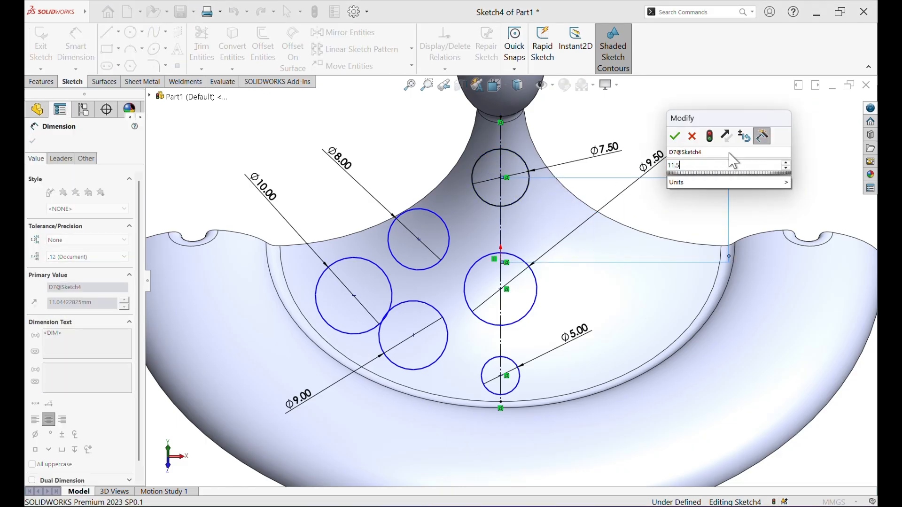
{"action": "key", "text": "Return"}
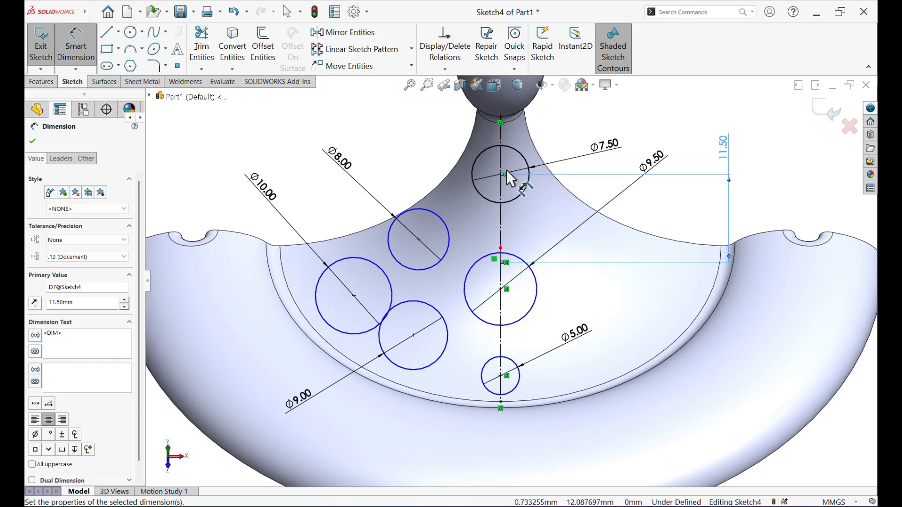
Dimension the centre of the middle circle on the construction line 4.6 mm below the origin
{"action": "left_click", "coordinate": [501, 290]}
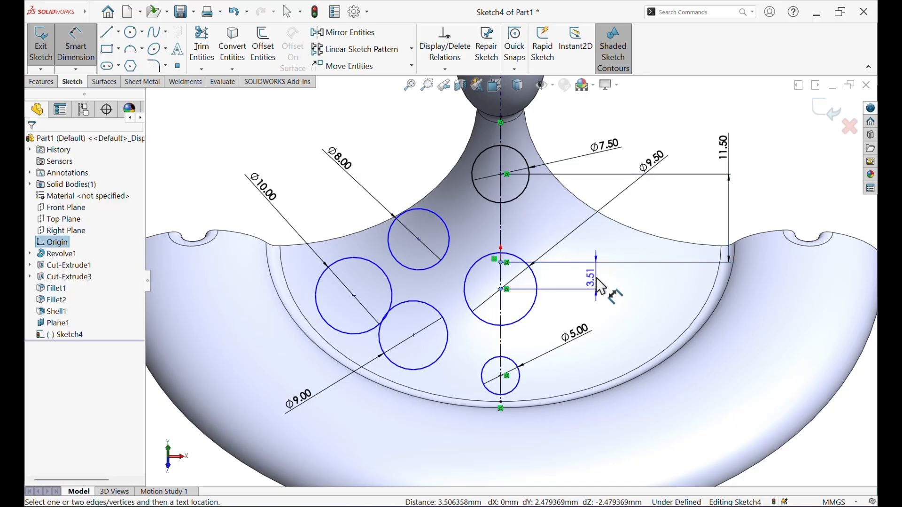
{"action": "left_click", "coordinate": [597, 278]}
{"action": "type", "text": "4."}
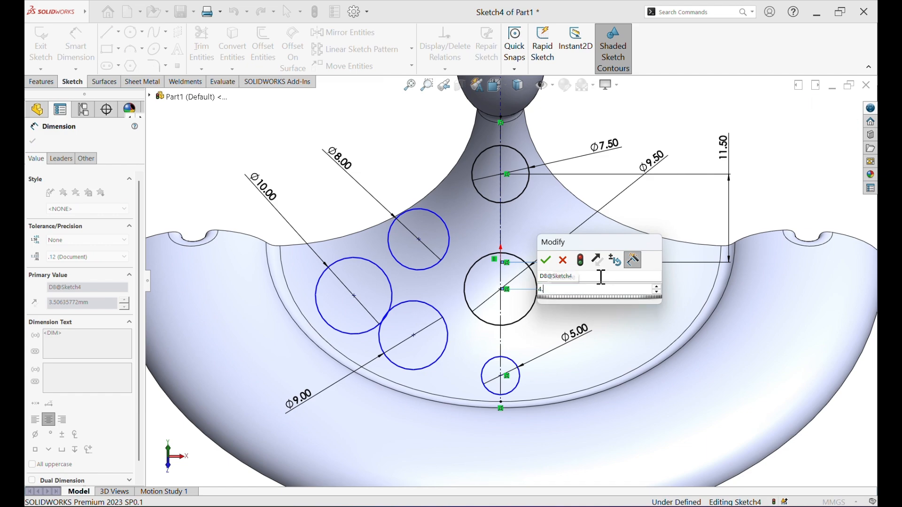
{"action": "type", "text": "6"}
{"action": "key", "text": "Return"}
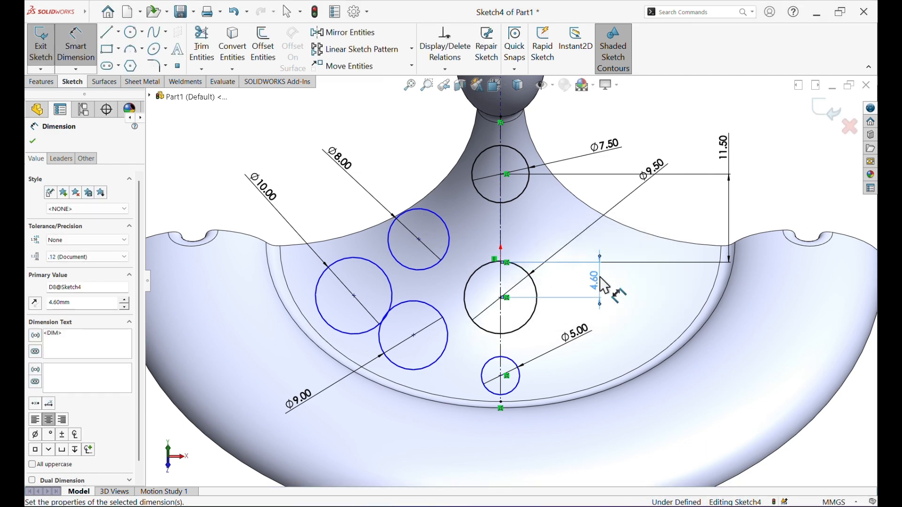
Set the distance between the centres of the middle and lowest circles on the construction line to 9.4 mm
{"action": "left_click", "coordinate": [506, 376]}
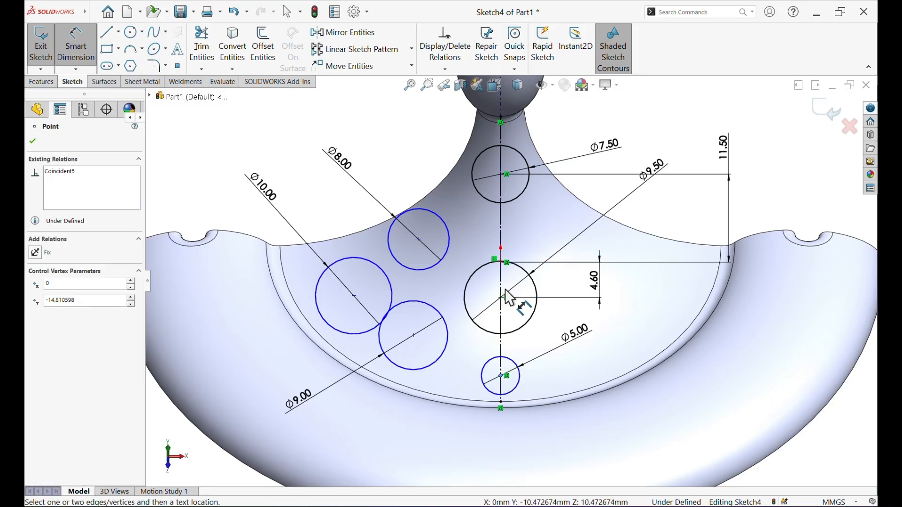
{"action": "left_click", "coordinate": [501, 298]}
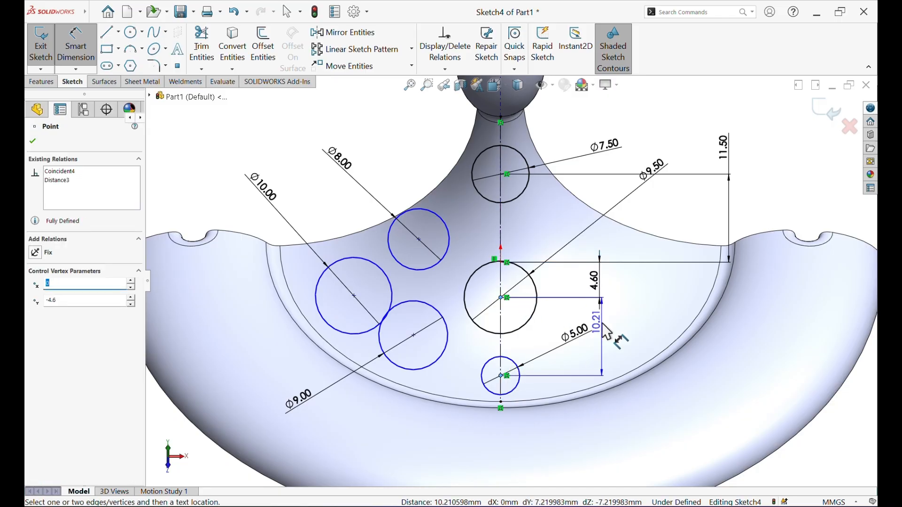
{"action": "left_click", "coordinate": [638, 327]}
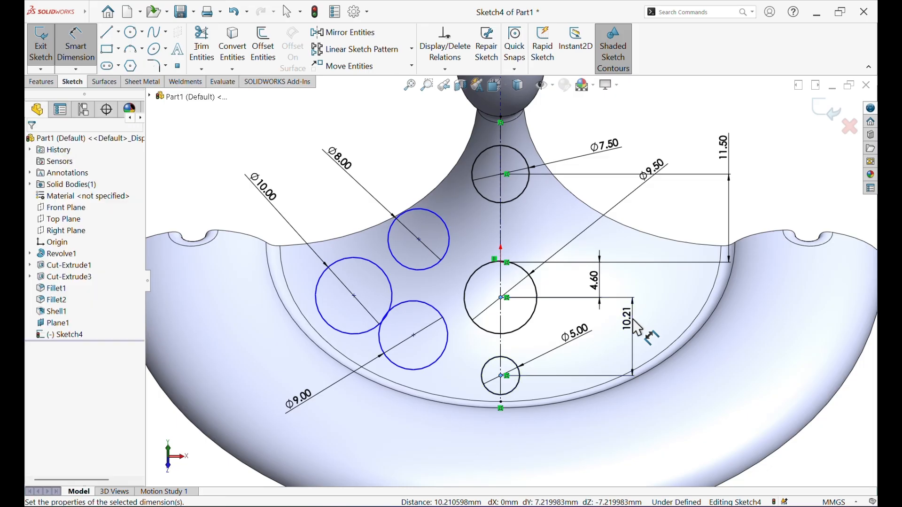
{"action": "type", "text": "9.4"}
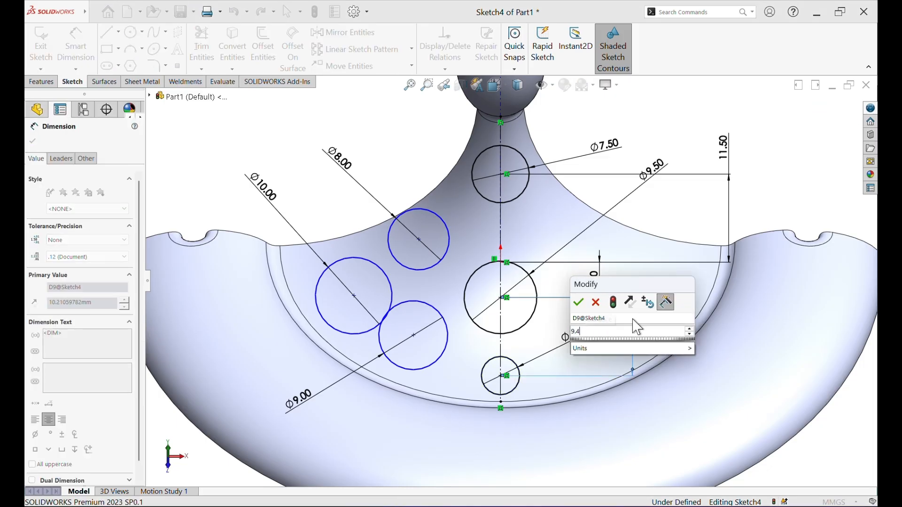
{"action": "key", "text": "Return"}
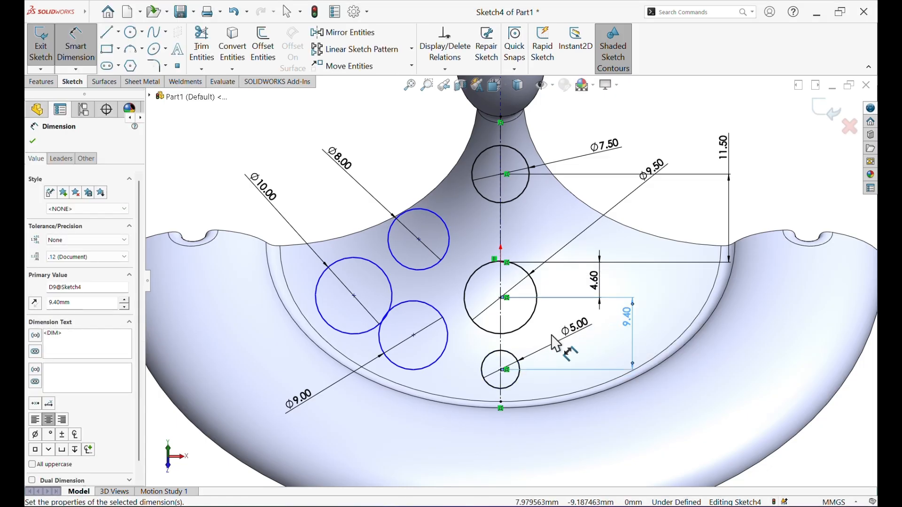
Dimension the centre of the 9 mm circle at a horizontal distance of 10 mm from the construction line
{"action": "left_click", "coordinate": [413, 336]}
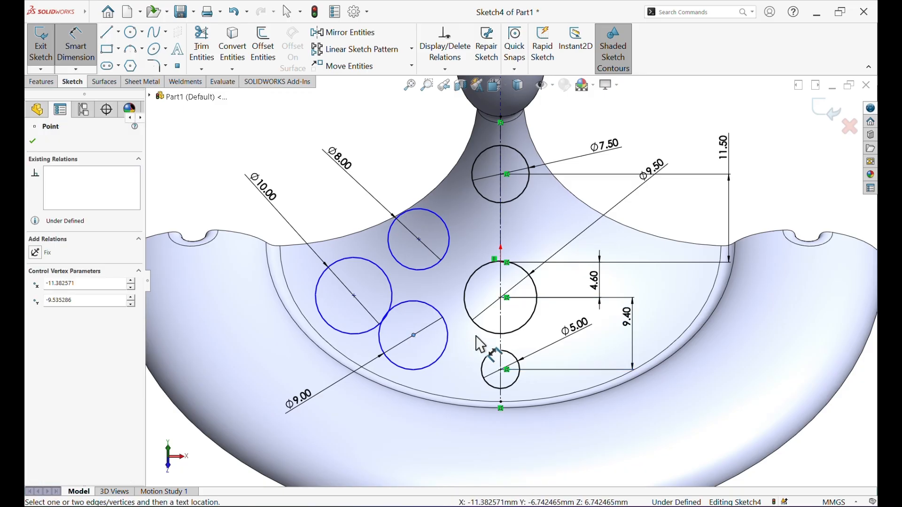
{"action": "left_click", "coordinate": [501, 344]}
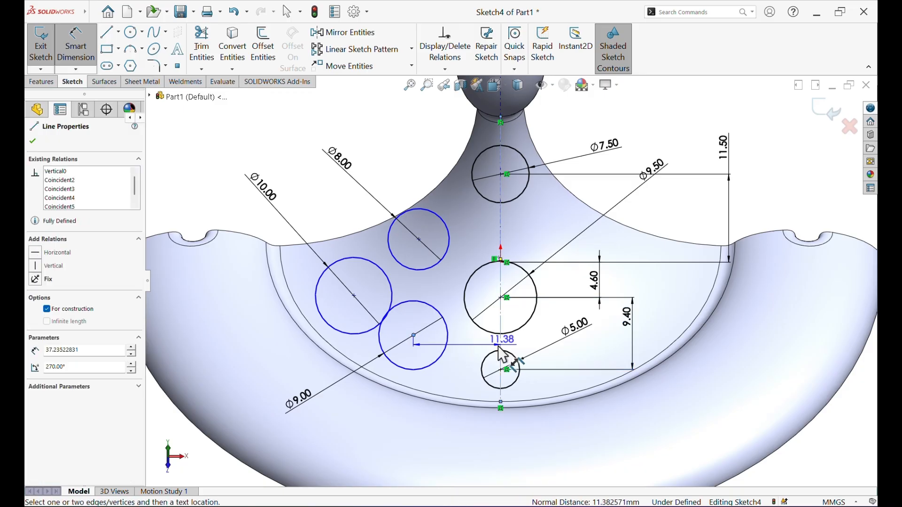
{"action": "left_click", "coordinate": [462, 441]}
{"action": "type", "text": "10"}
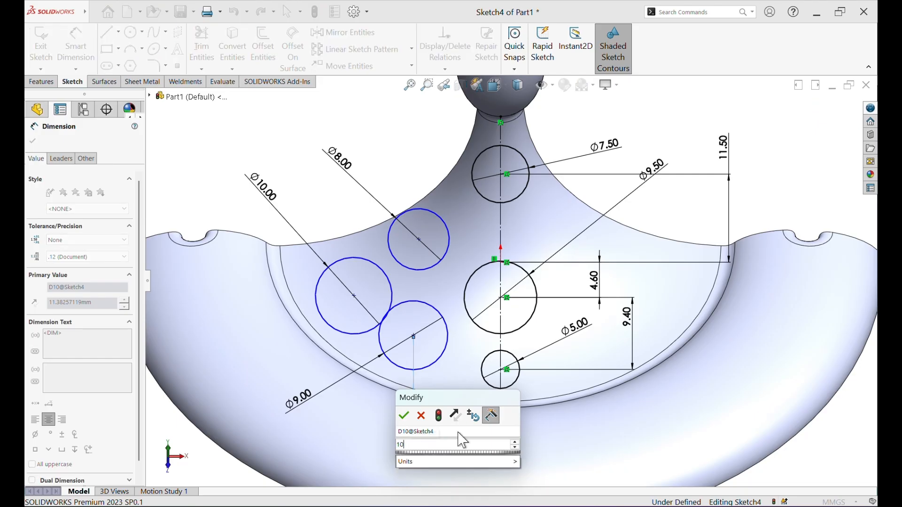
{"action": "key", "text": "Return"}
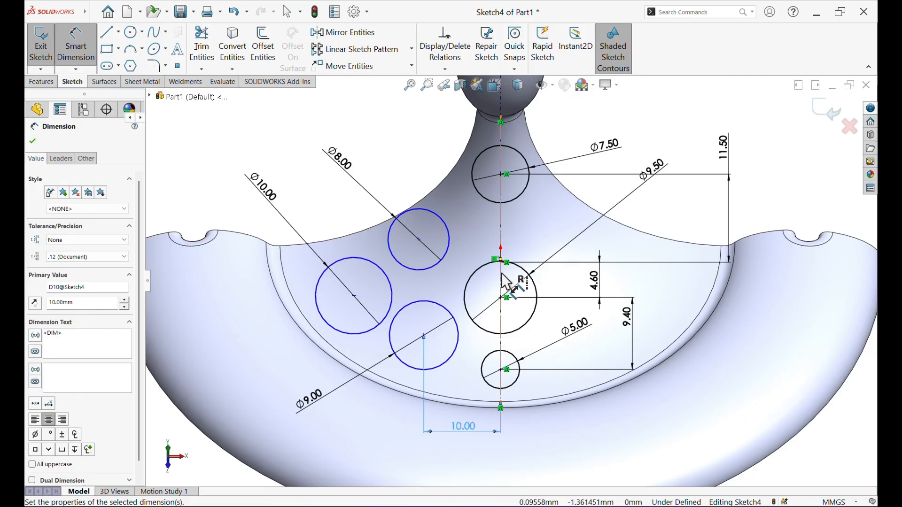
Dimension the centre of the 9 mm circle at a vertical distance of 11 mm below the origin
{"action": "key", "text": "Escape"}
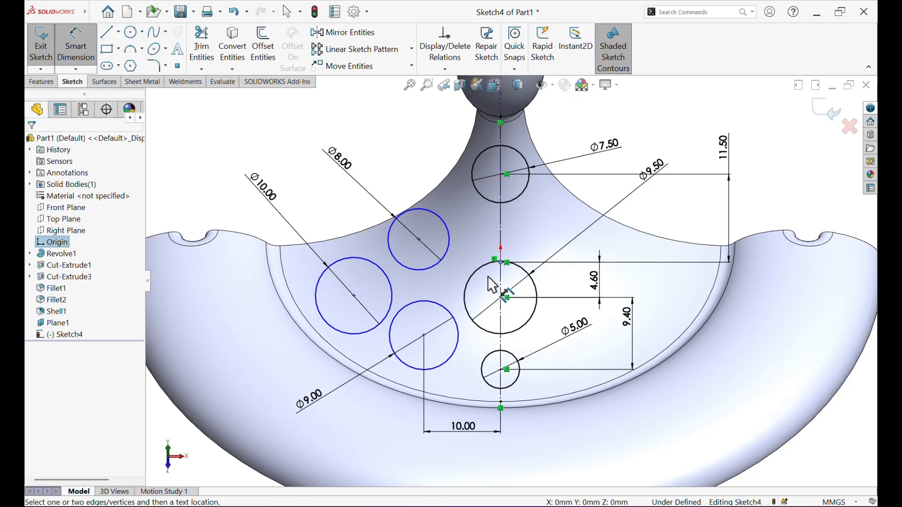
{"action": "left_click", "coordinate": [424, 335]}
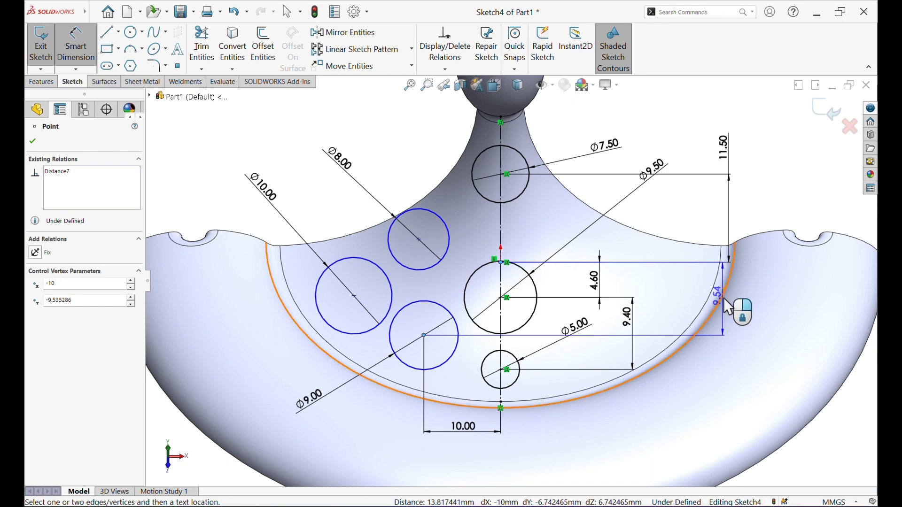
{"action": "left_click", "coordinate": [762, 305]}
{"action": "type", "text": "11"}
{"action": "key", "text": "Return"}
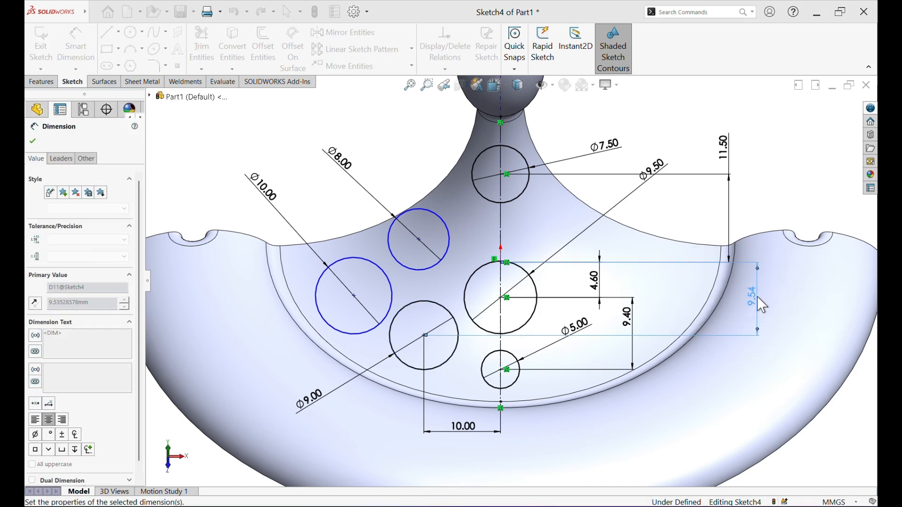
Dimension the centre of the 8 mm circle at a horizontal distance of 7 mm from the construction line
{"action": "left_click", "coordinate": [419, 240]}
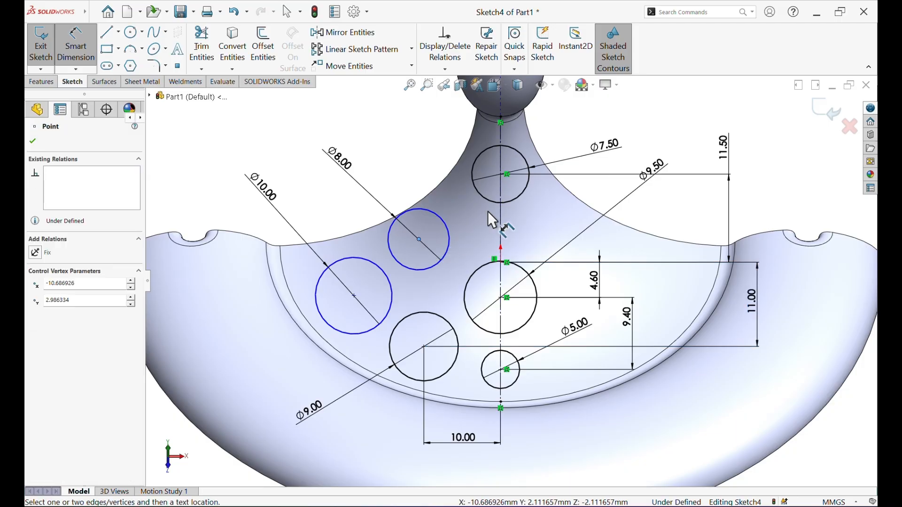
{"action": "left_click", "coordinate": [500, 222]}
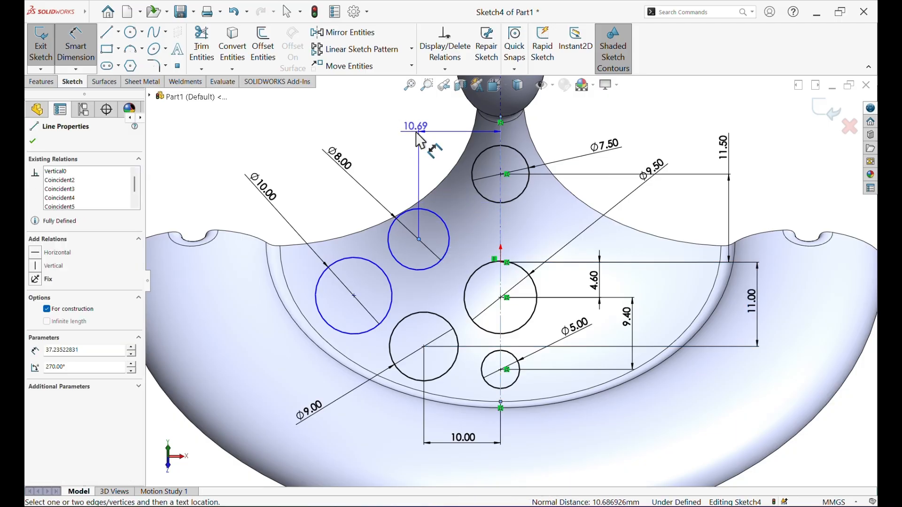
{"action": "left_click", "coordinate": [419, 136]}
{"action": "type", "text": "7"}
{"action": "key", "text": "Return"}
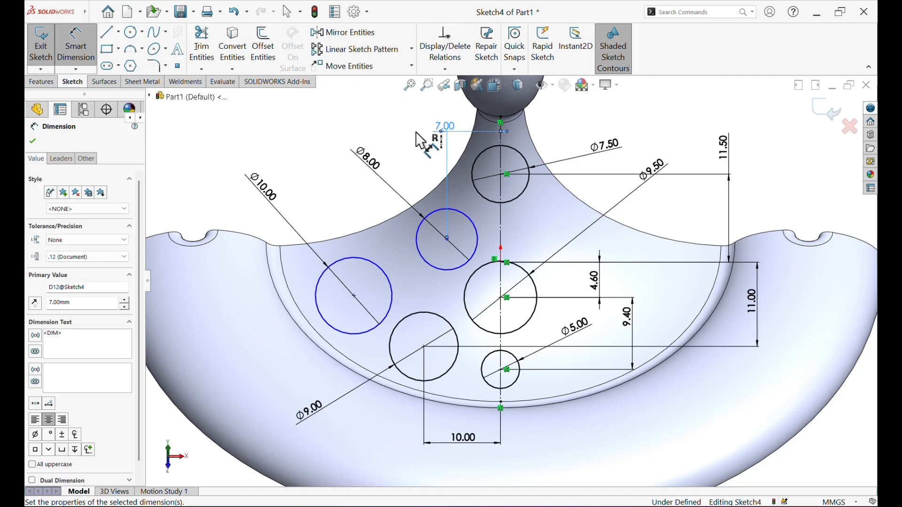
Dimension the centre of the 8 mm circle at a vertical distance of 4.25 mm above the origin
{"action": "left_click", "coordinate": [501, 263]}
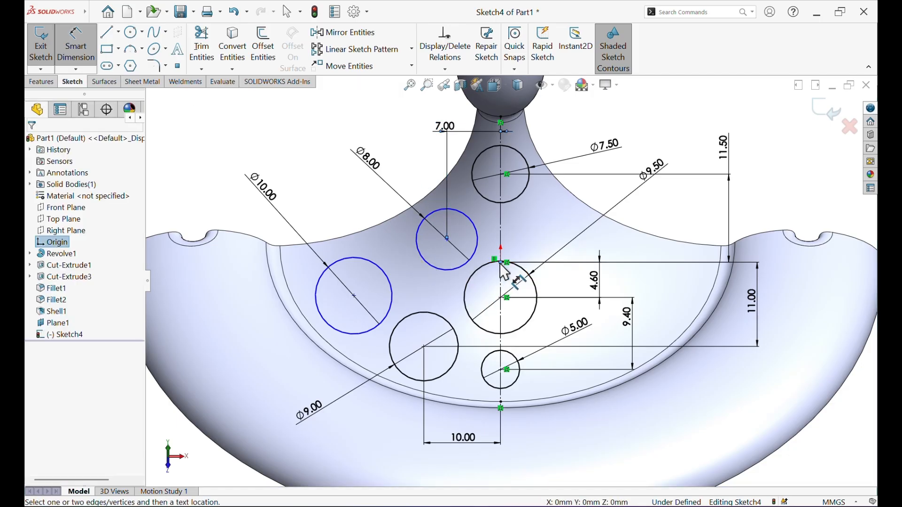
{"action": "left_click", "coordinate": [447, 240]}
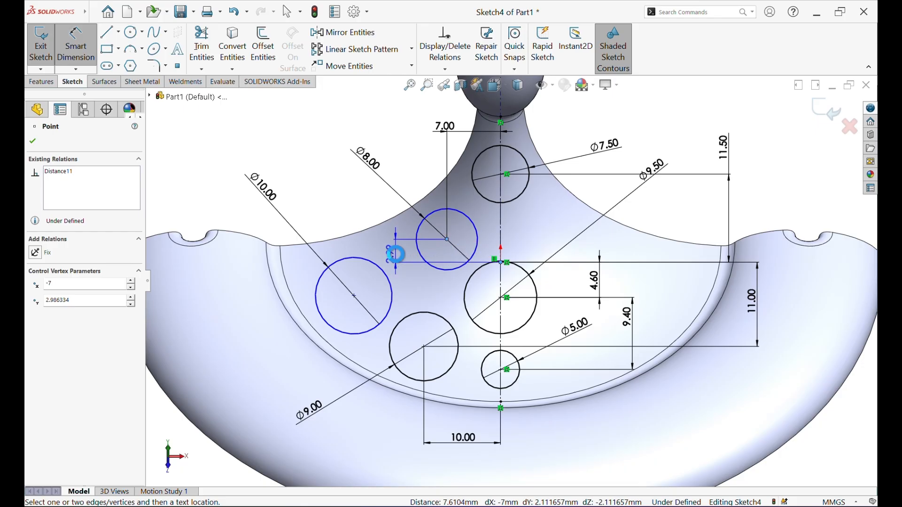
{"action": "left_click", "coordinate": [396, 255]}
{"action": "type", "text": "4.25"}
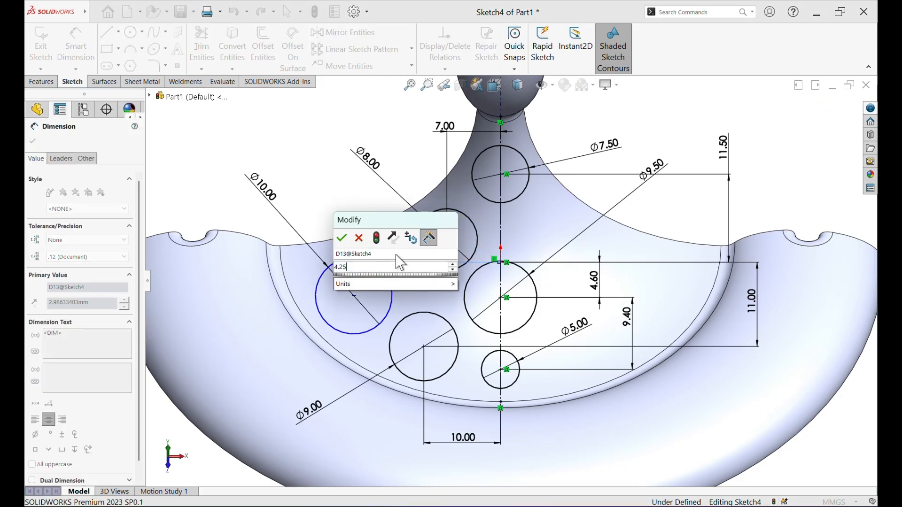
{"action": "key", "text": "Return"}
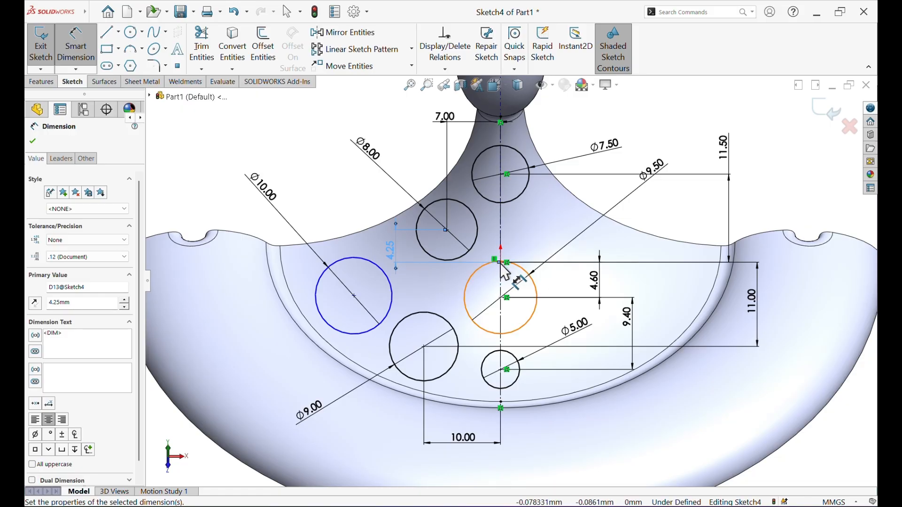
{"action": "left_click_drag", "start_coordinate": [501, 264], "coordinate": [355, 298]}
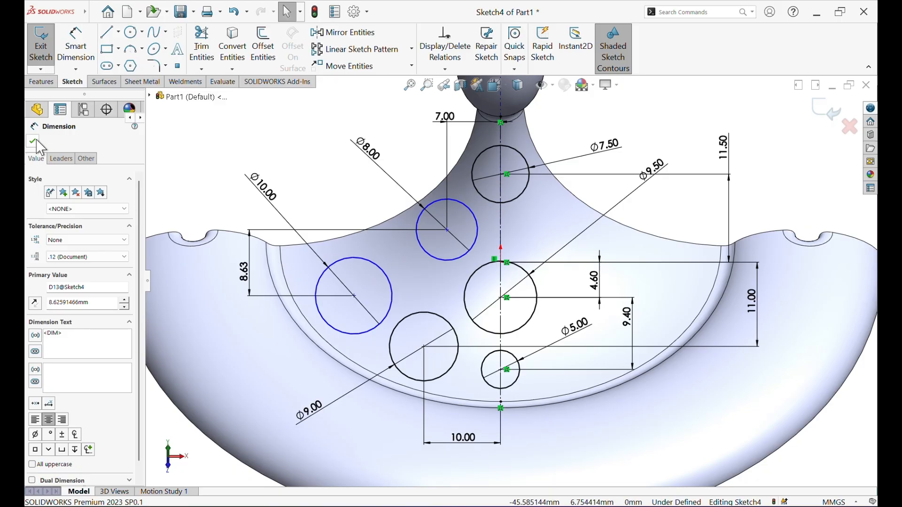
{"action": "key", "text": "Escape"}
{"action": "key", "text": "ctrl+z"}
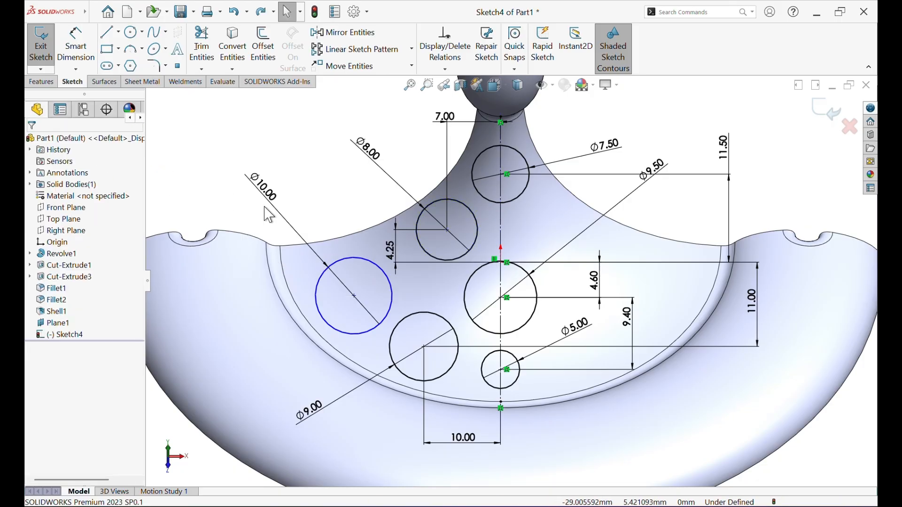
Dimension the centre of the 10 mm circle at a vertical distance of 2 mm below the origin
{"action": "left_click", "coordinate": [75, 47]}
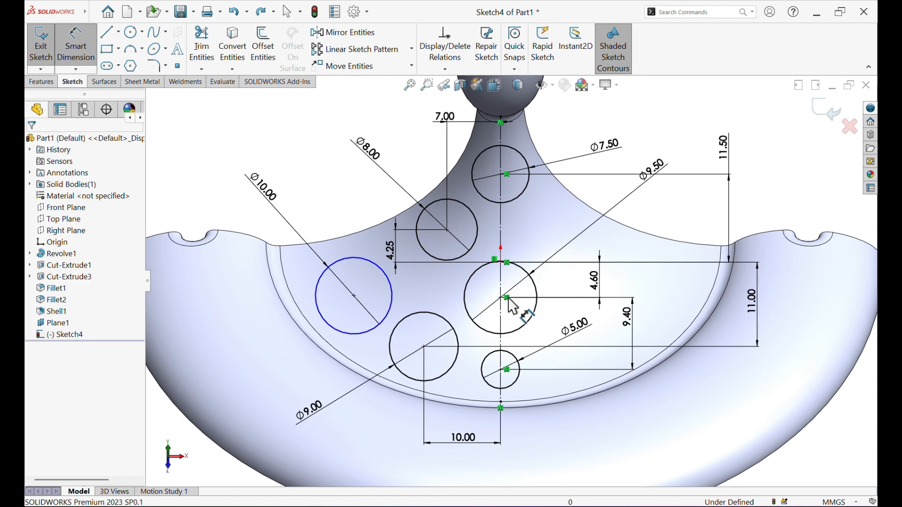
{"action": "left_click", "coordinate": [354, 296]}
{"action": "left_click", "coordinate": [502, 262]}
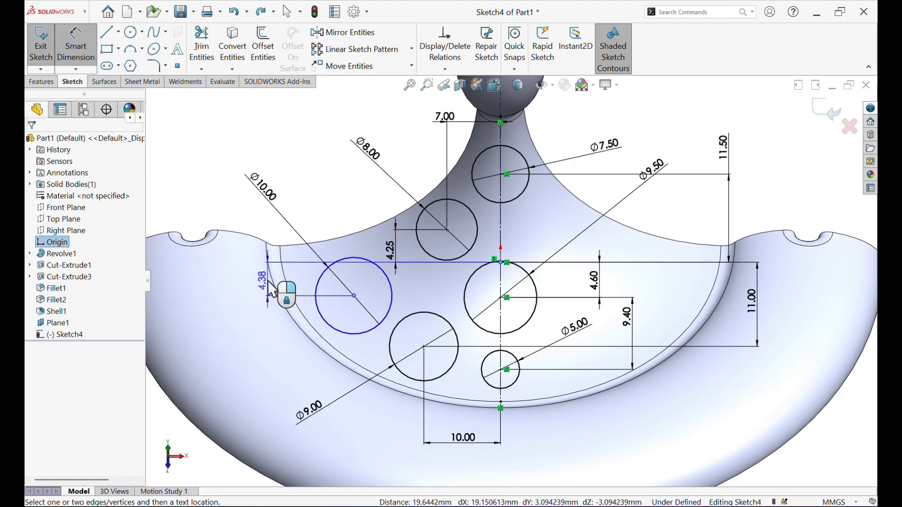
{"action": "left_click", "coordinate": [229, 275]}
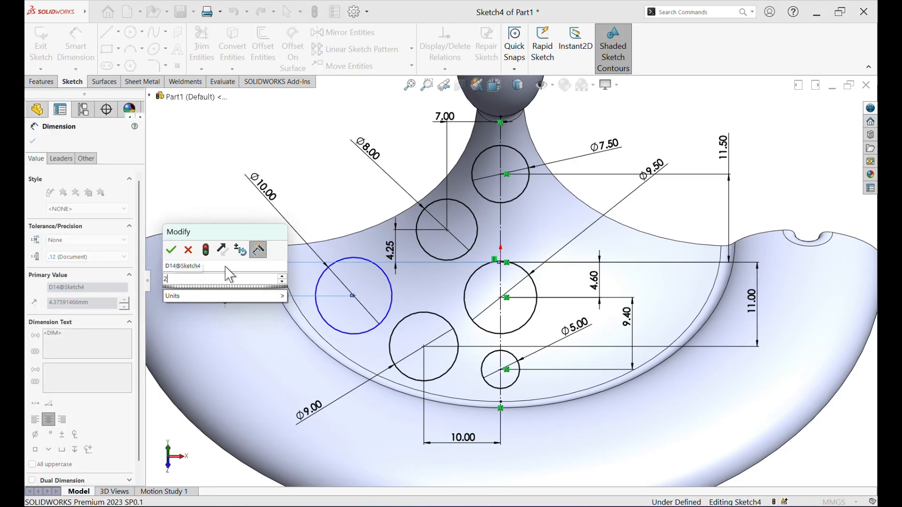
{"action": "type", "text": "2"}
{"action": "key", "text": "Return"}
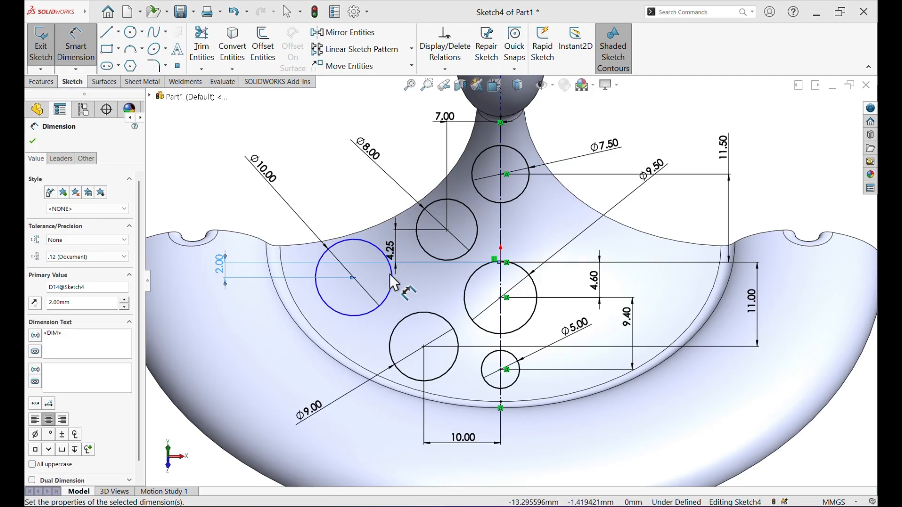
Dimension the centre of the 10 mm circle at a horizontal distance of 18 mm from the construction line
{"action": "left_click", "coordinate": [354, 277]}
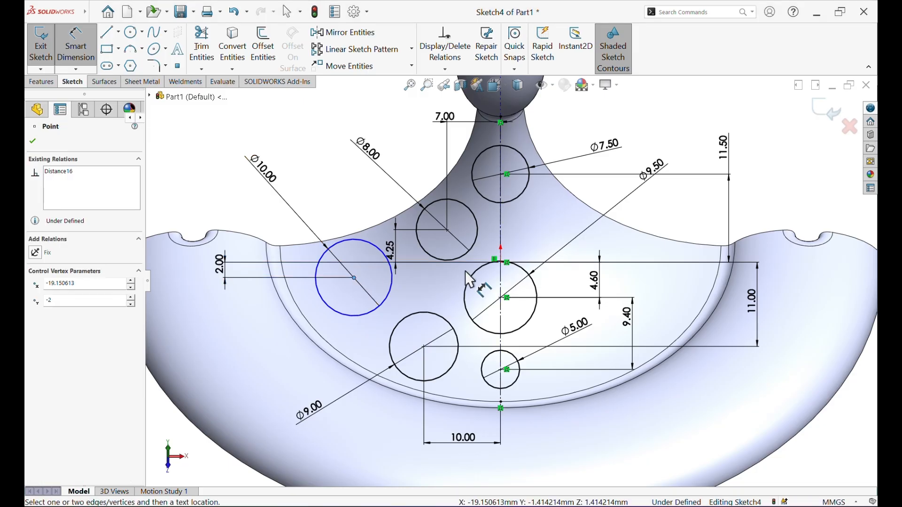
{"action": "left_click", "coordinate": [501, 289]}
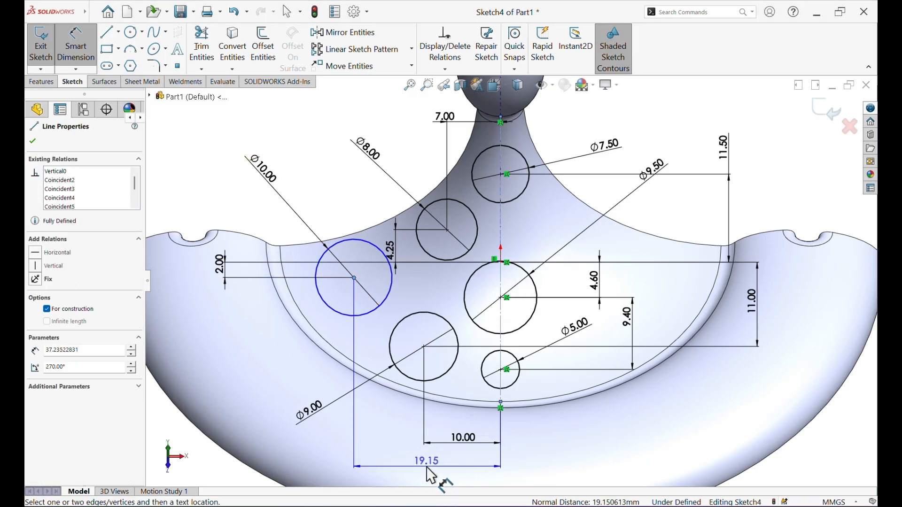
{"action": "left_click", "coordinate": [432, 476]}
{"action": "type", "text": "18"}
{"action": "key", "text": "Return"}
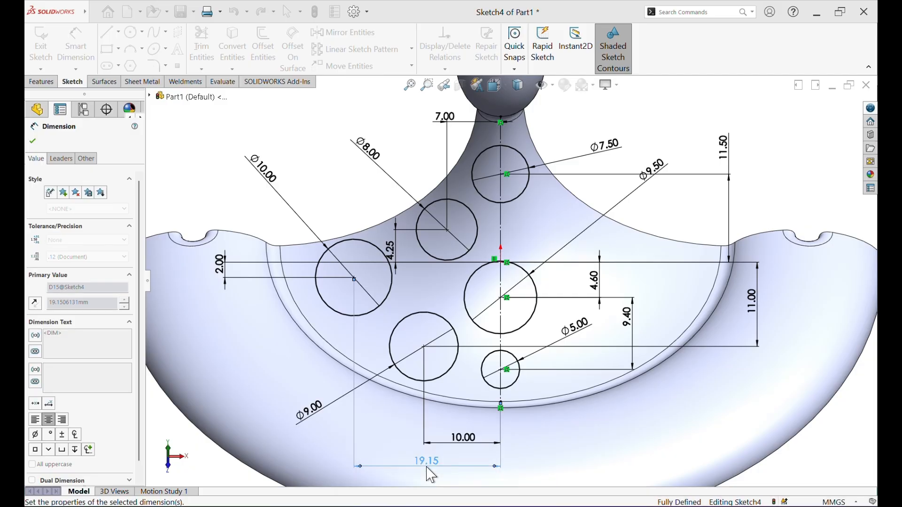
{"action": "left_click", "coordinate": [32, 141]}
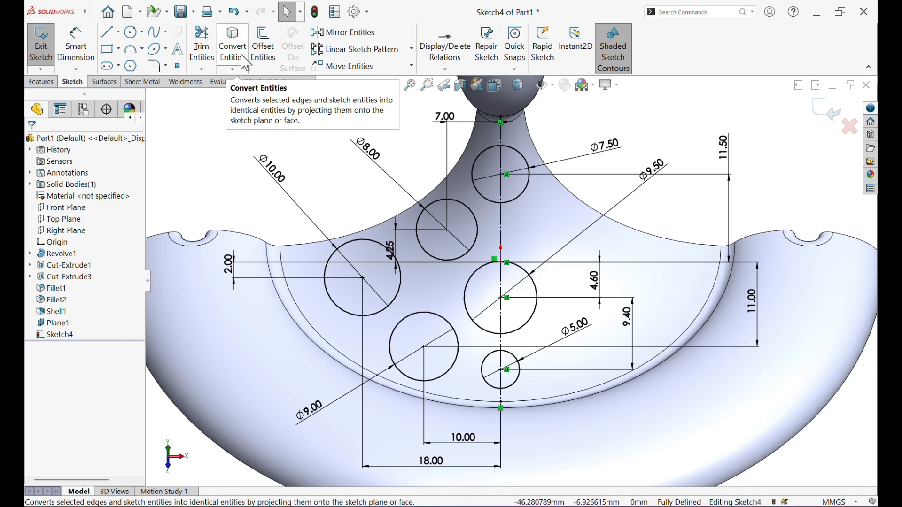
Mirror the 8 mm, 9 mm and 10 mm circles about the vertical construction line, keeping the originals
{"action": "left_click", "coordinate": [339, 34]}
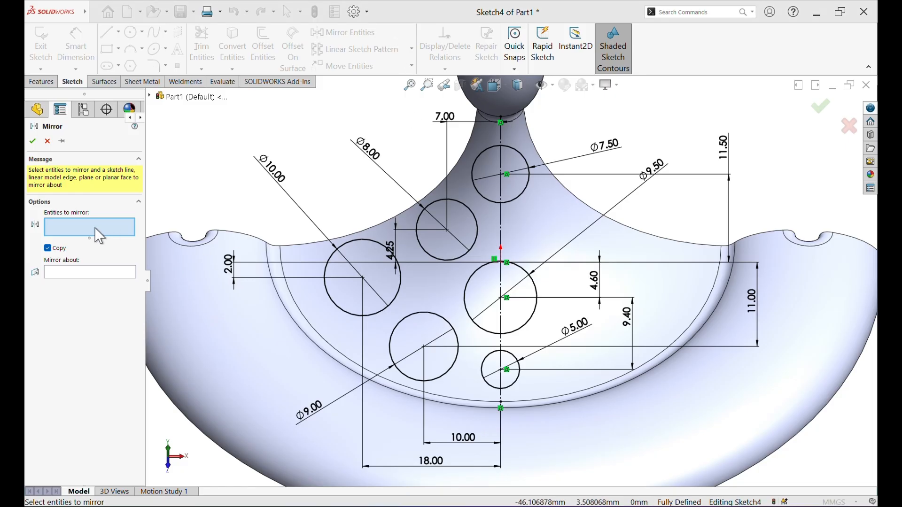
{"action": "left_click", "coordinate": [477, 239]}
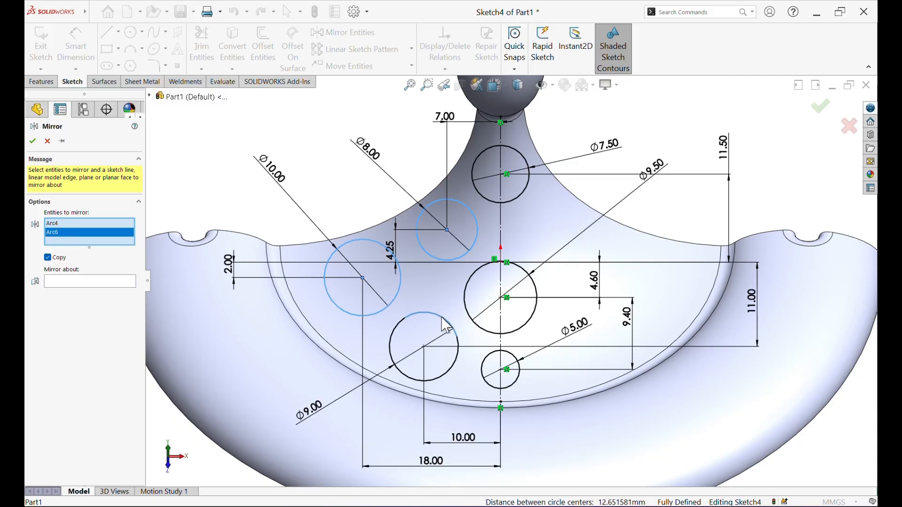
{"action": "left_click", "coordinate": [118, 291]}
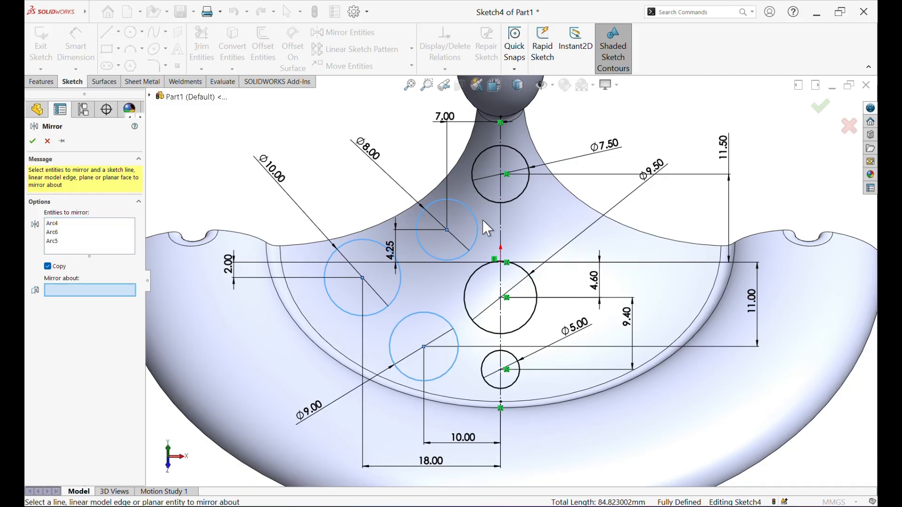
{"action": "left_click", "coordinate": [502, 230]}
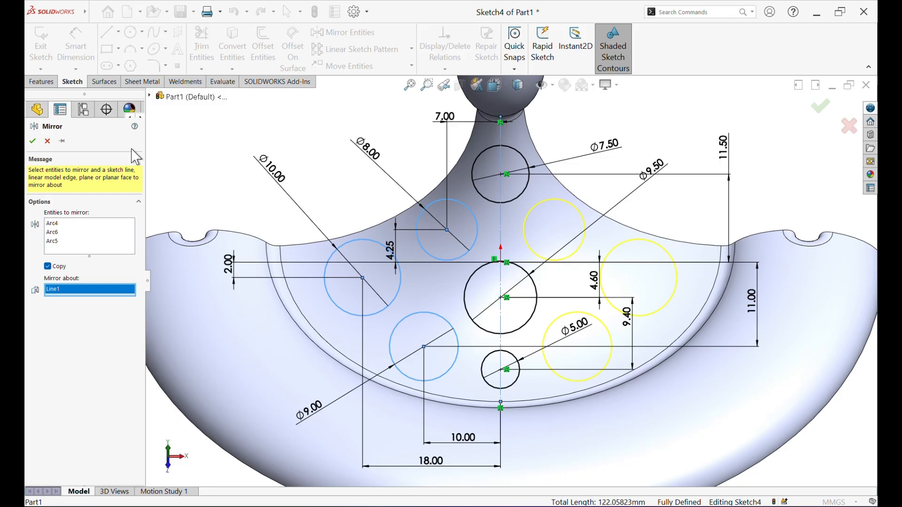
{"action": "left_click", "coordinate": [33, 141]}
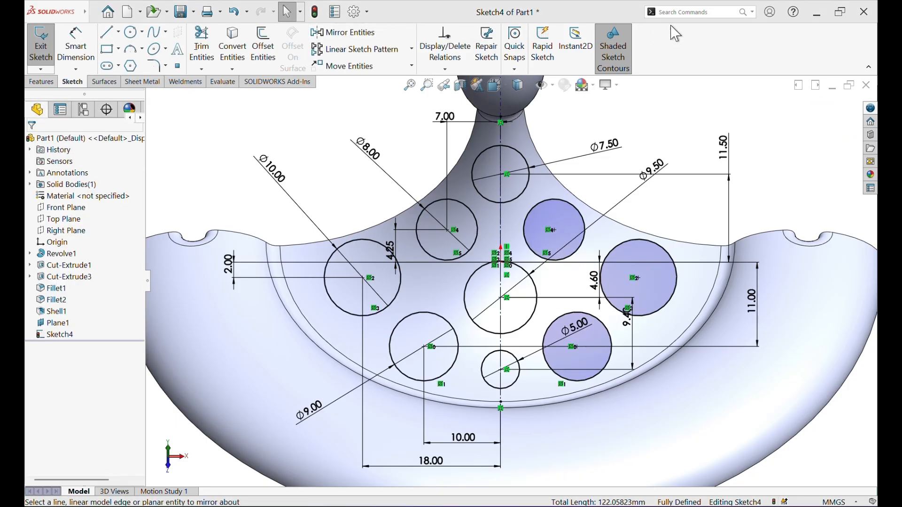
Create a projection split line from the current circle sketch on the curved concave face of the body
{"action": "left_click", "coordinate": [707, 13]}
{"action": "type", "text": "s"}
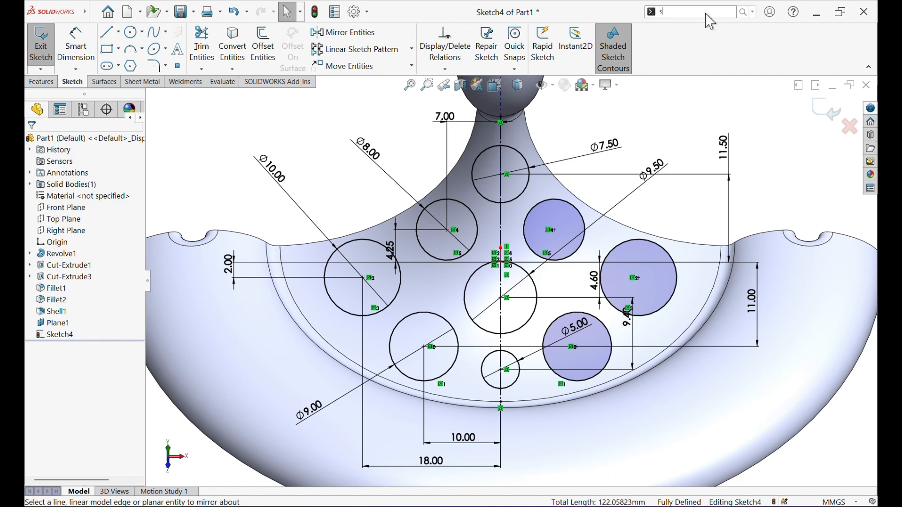
{"action": "type", "text": "pl"}
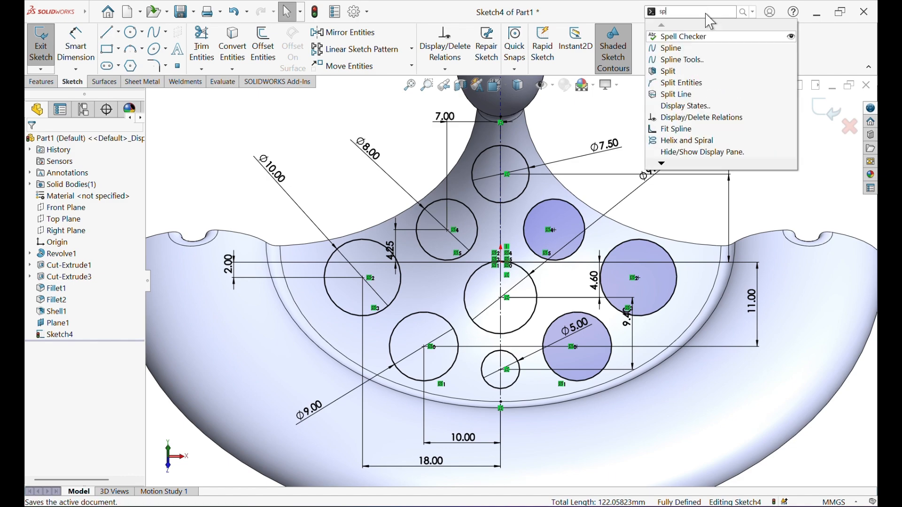
{"action": "left_click", "coordinate": [667, 94]}
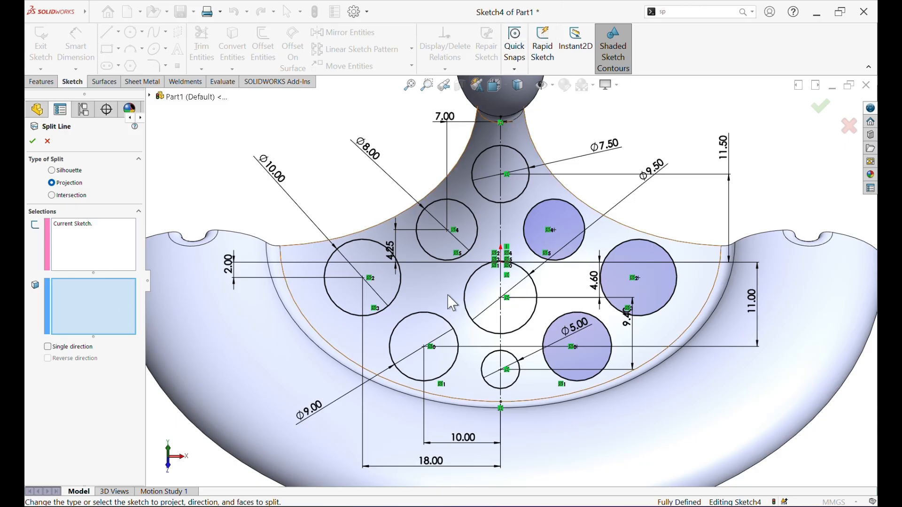
{"action": "left_click", "coordinate": [439, 228]}
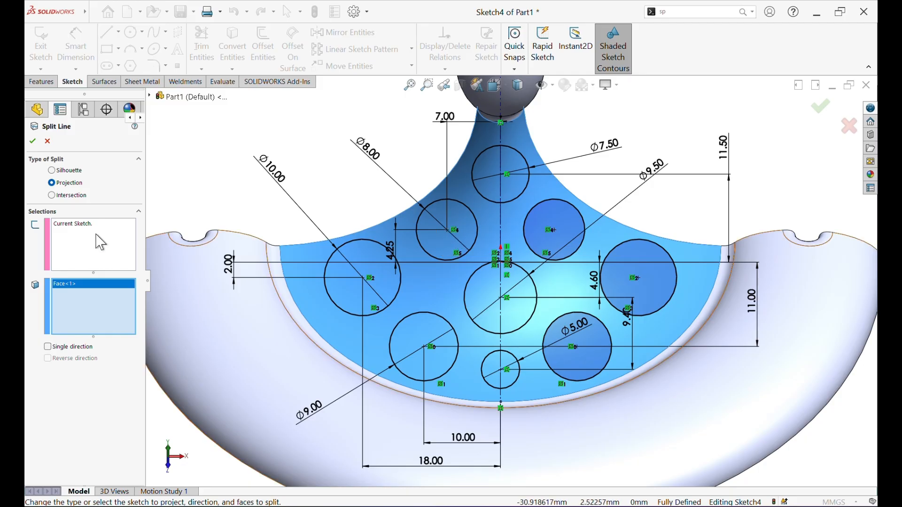
{"action": "left_click", "coordinate": [32, 141]}
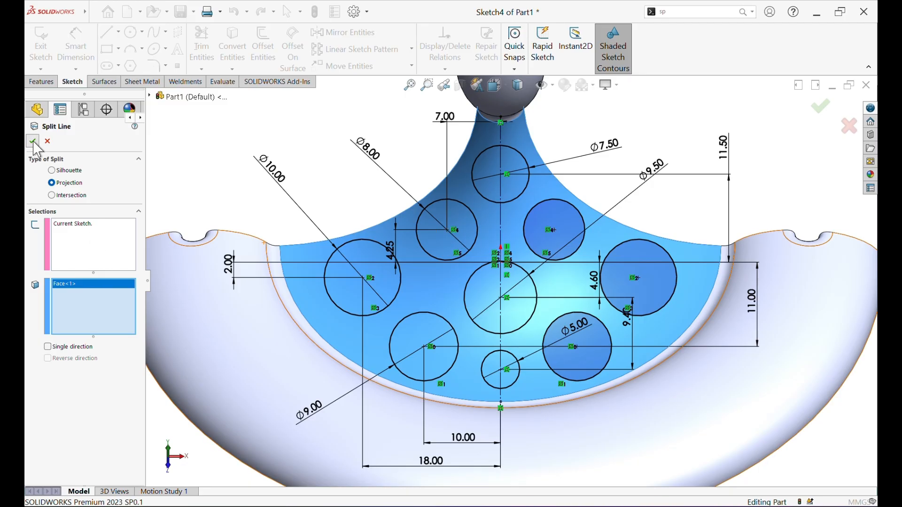
Copy all nine circular split faces as surfaces using Offset Surface with a 0 mm distance
{"action": "middle_click_drag", "start_coordinate": [538, 262], "coordinate": [592, 159]}
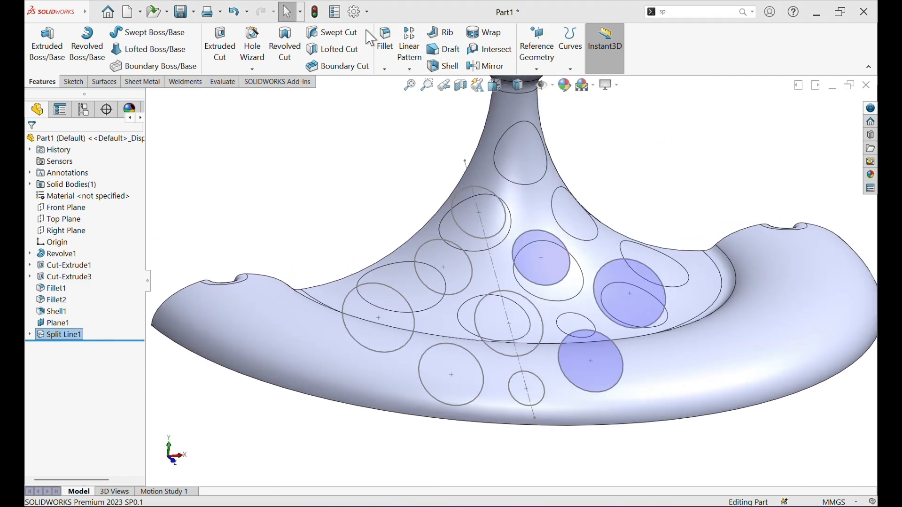
{"action": "left_click", "coordinate": [117, 83]}
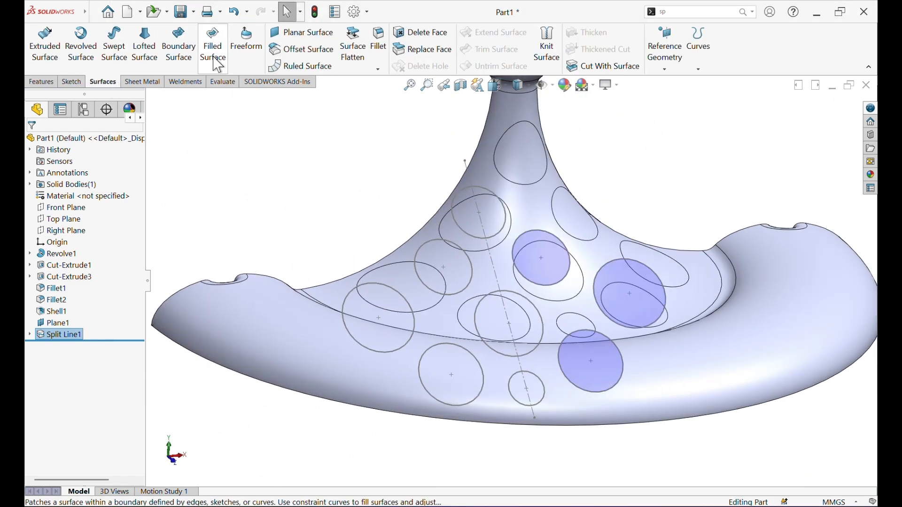
{"action": "left_click", "coordinate": [296, 50]}
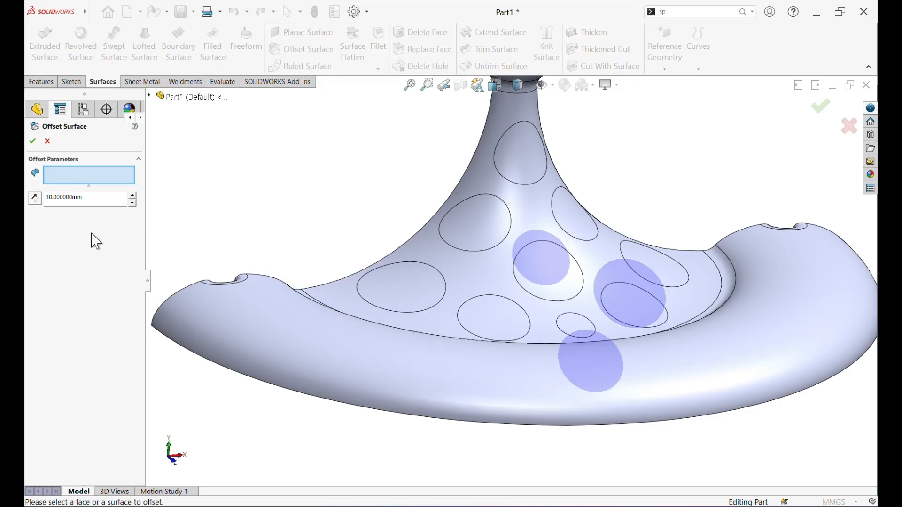
{"action": "left_click", "coordinate": [96, 197]}
{"action": "type", "text": "0"}
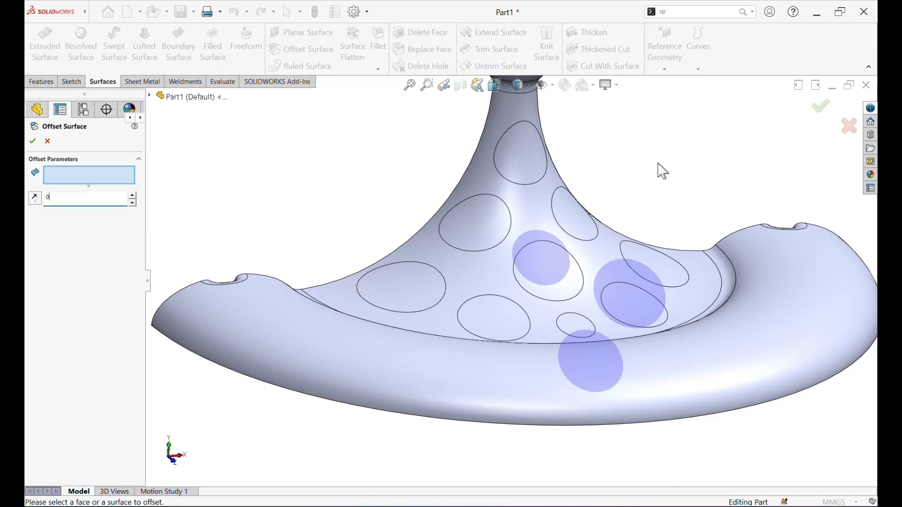
{"action": "scroll", "coordinate": [658, 163], "scroll_direction": "down", "scroll_amount": 1}
{"action": "middle_click_drag", "start_coordinate": [658, 163], "coordinate": [599, 168]}
{"action": "left_click", "coordinate": [497, 162]}
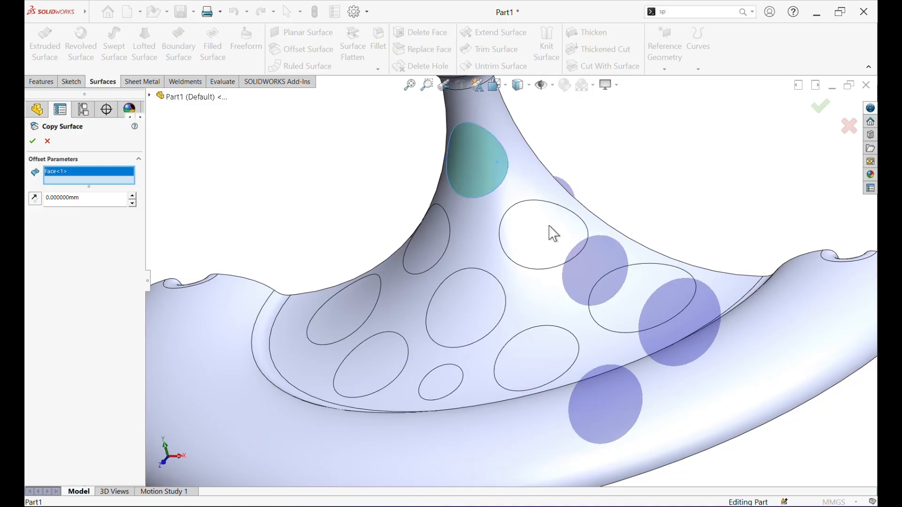
{"action": "left_click", "coordinate": [545, 233]}
{"action": "left_click", "coordinate": [650, 286]}
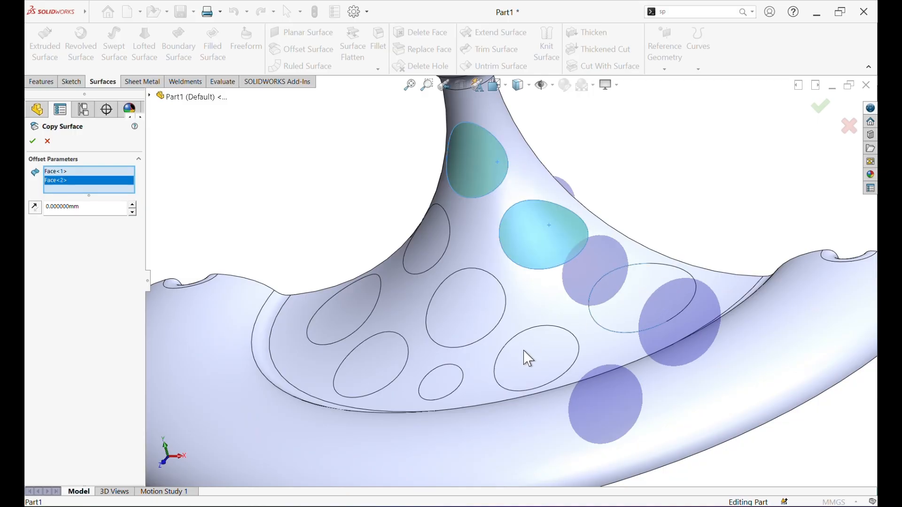
{"action": "left_click", "coordinate": [527, 348]}
{"action": "left_click", "coordinate": [468, 311]}
{"action": "left_click", "coordinate": [427, 250]}
{"action": "left_click", "coordinate": [352, 302]}
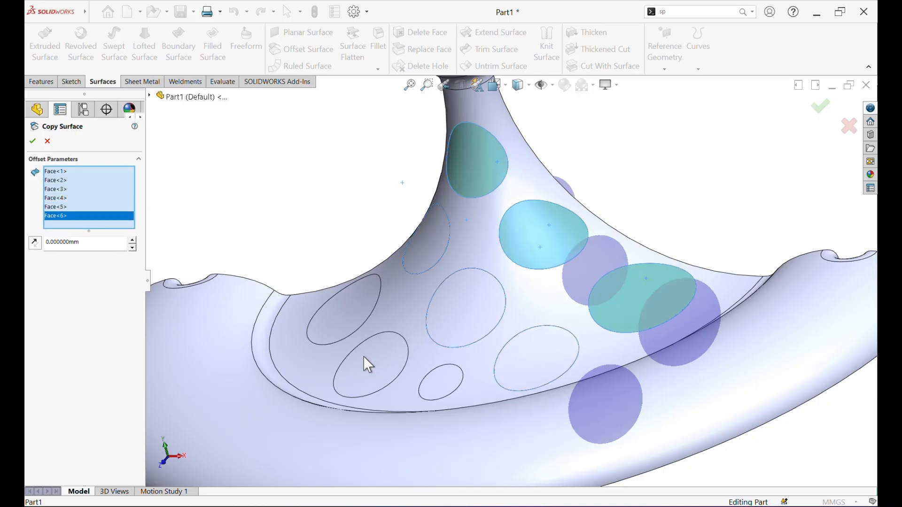
{"action": "left_click", "coordinate": [364, 356]}
{"action": "left_click", "coordinate": [440, 382]}
{"action": "middle_click_drag", "start_coordinate": [453, 276], "coordinate": [491, 227]}
{"action": "scroll", "coordinate": [490, 228], "scroll_direction": "up", "scroll_amount": 3}
{"action": "middle_click_drag", "start_coordinate": [576, 207], "coordinate": [538, 228]}
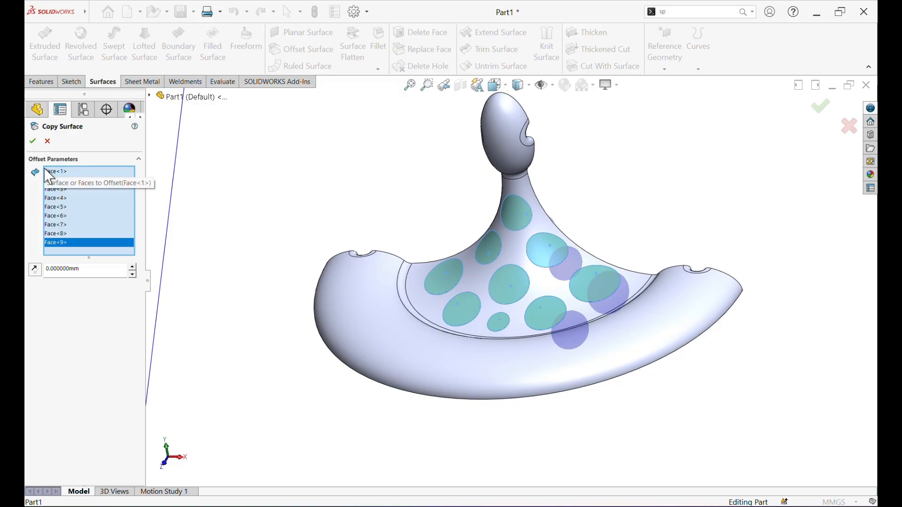
{"action": "left_click", "coordinate": [33, 141]}
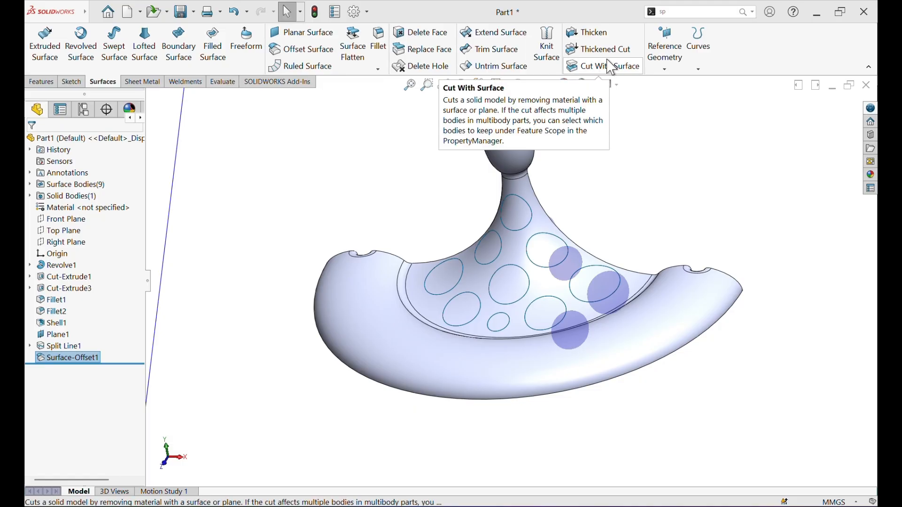
Make a thickened cut of 3 mm on both sides using the uppermost circular surface on the neck
{"action": "left_click", "coordinate": [599, 49]}
{"action": "left_click", "coordinate": [519, 219]}
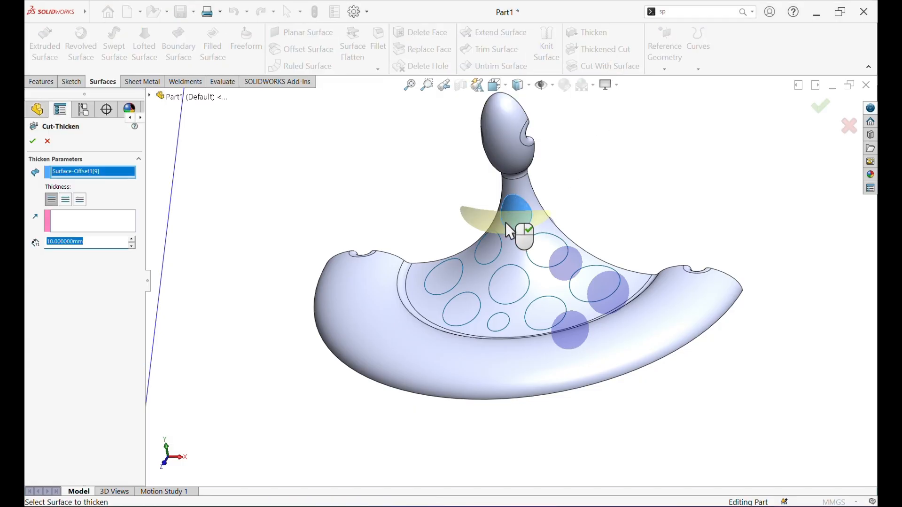
{"action": "left_click", "coordinate": [66, 200]}
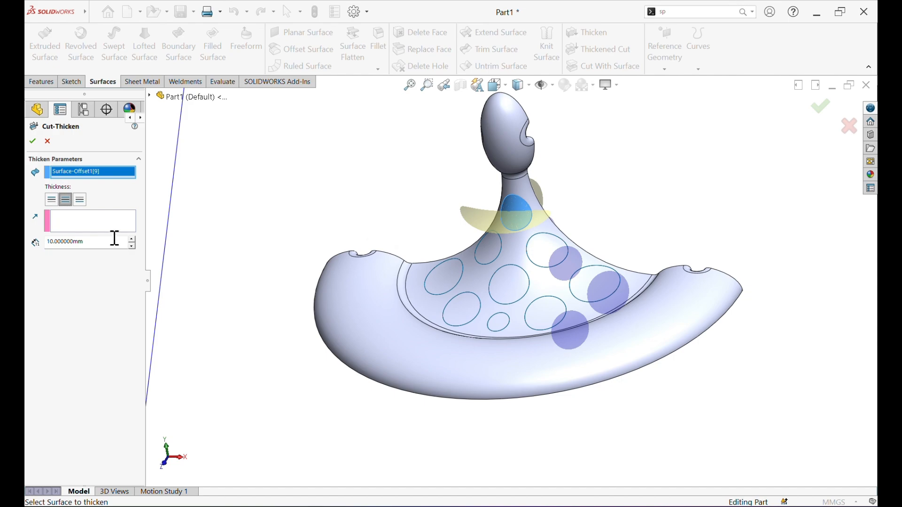
{"action": "type", "text": "3"}
{"action": "key", "text": "Return"}
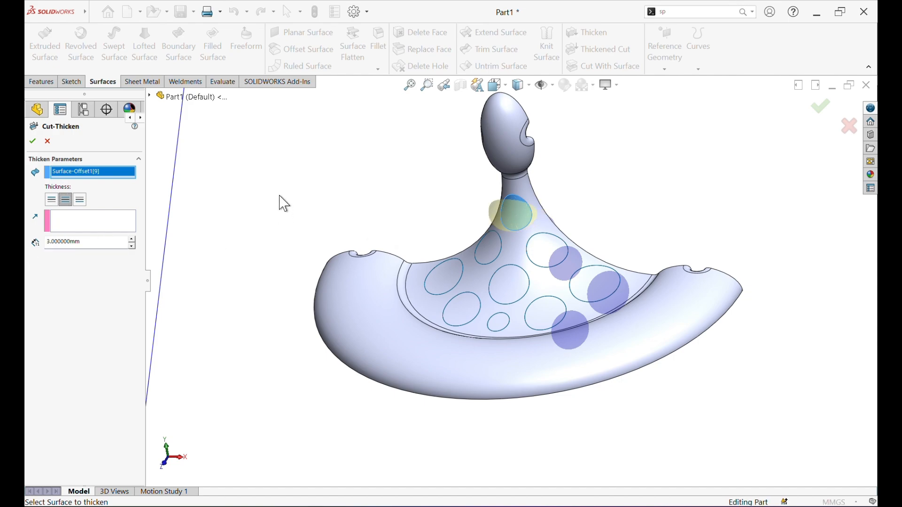
{"action": "left_click", "coordinate": [33, 141]}
Make thickened cuts on both sides using the two 8 mm circle surfaces just below the neck hole
{"action": "middle_click_drag", "start_coordinate": [598, 195], "coordinate": [567, 70]}
{"action": "left_click", "coordinate": [598, 49]}
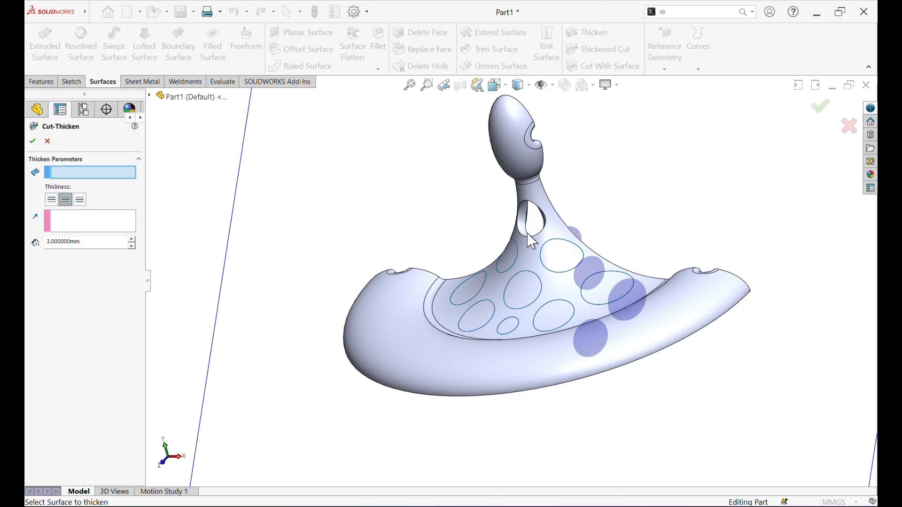
{"action": "left_click", "coordinate": [508, 256]}
{"action": "left_click", "coordinate": [32, 141]}
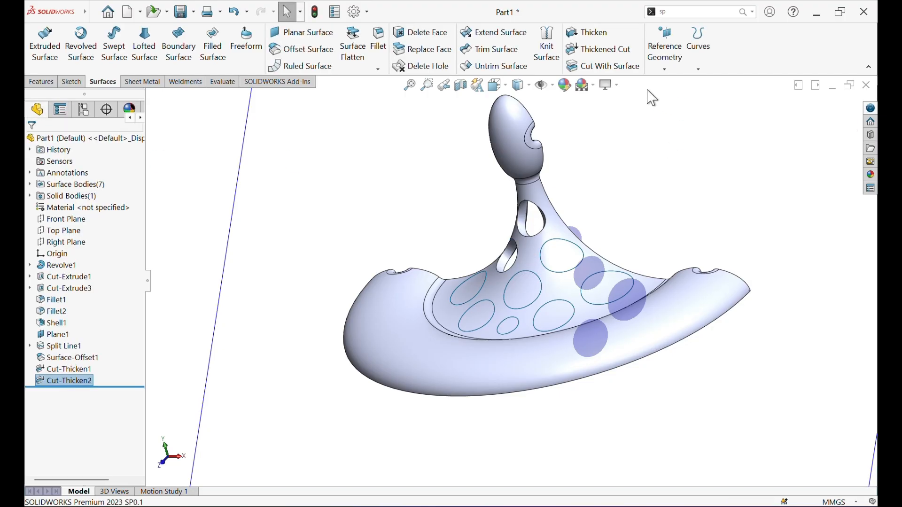
{"action": "left_click", "coordinate": [598, 49]}
{"action": "left_click", "coordinate": [569, 261]}
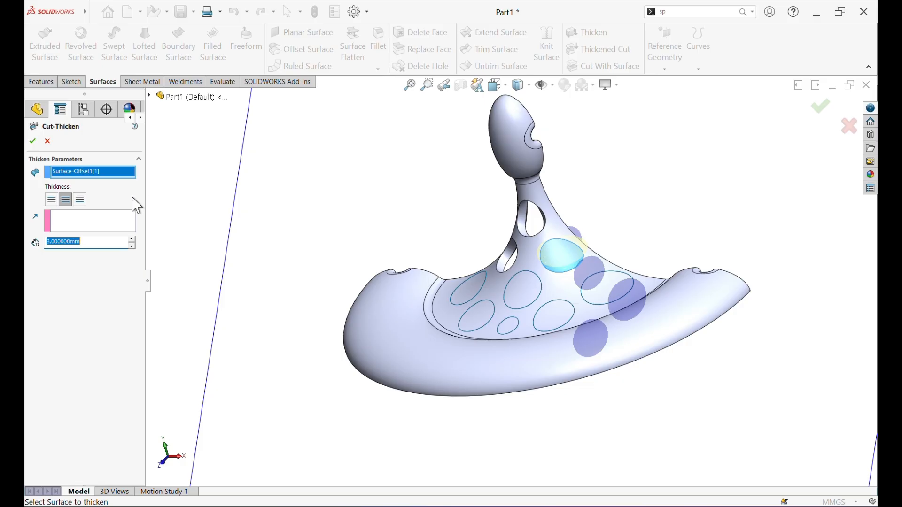
{"action": "left_click", "coordinate": [32, 141]}
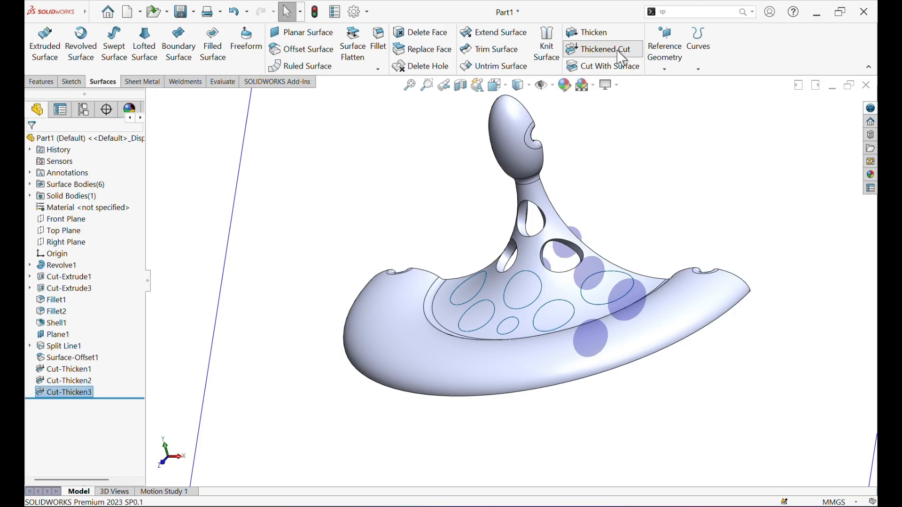
Make 3 mm thickened cuts on both sides using the central circular surface and the outermost circular surface on its right
{"action": "left_click", "coordinate": [598, 49]}
{"action": "left_click", "coordinate": [533, 296]}
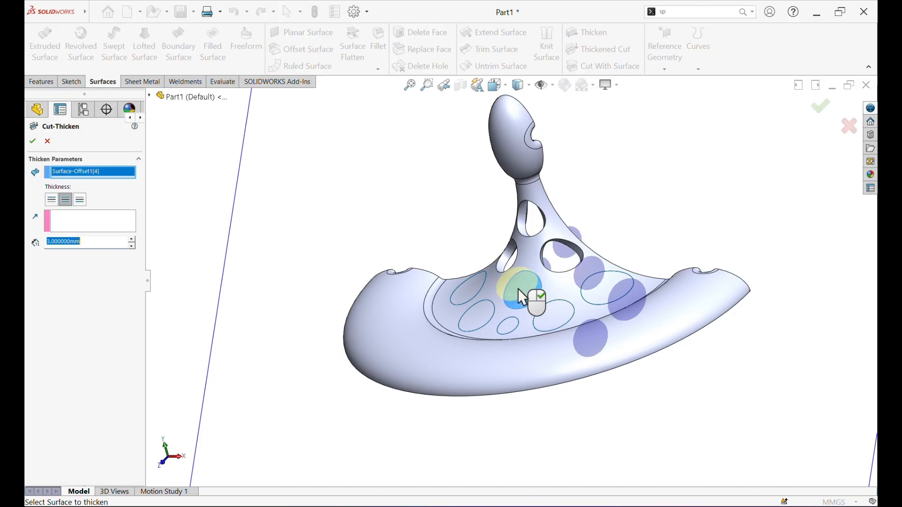
{"action": "left_click", "coordinate": [32, 141]}
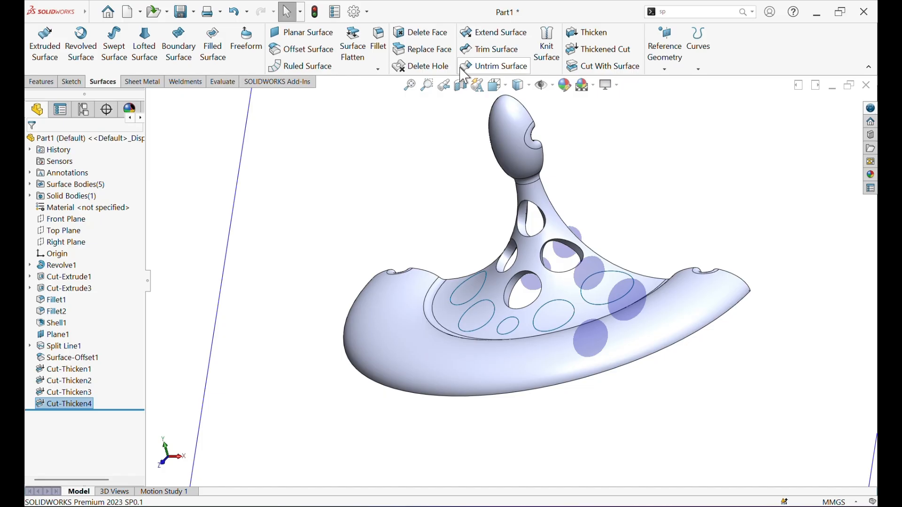
{"action": "left_click", "coordinate": [617, 56]}
{"action": "left_click", "coordinate": [612, 284]}
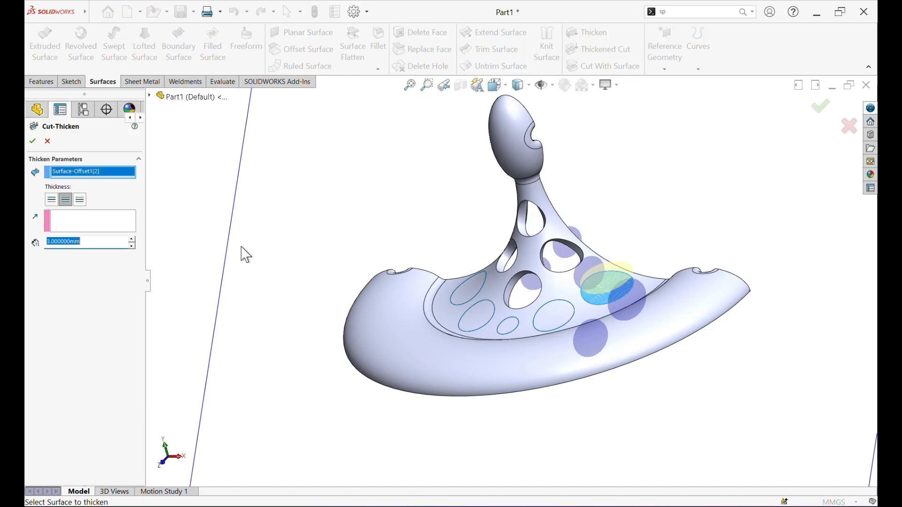
{"action": "left_click", "coordinate": [32, 141]}
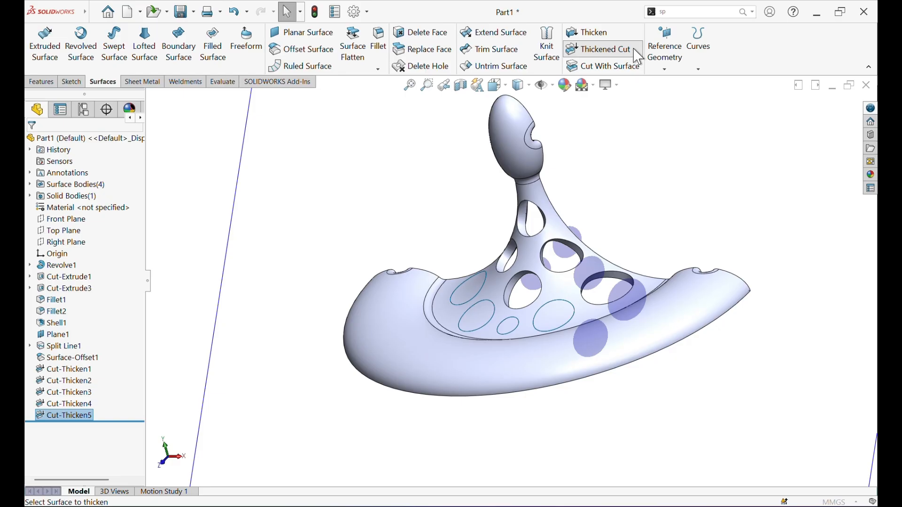
Make 3 mm thickened cuts on both sides using the lower-right circular surface and the smallest circular surface near the rim
{"action": "left_click", "coordinate": [616, 51]}
{"action": "left_click", "coordinate": [558, 312]}
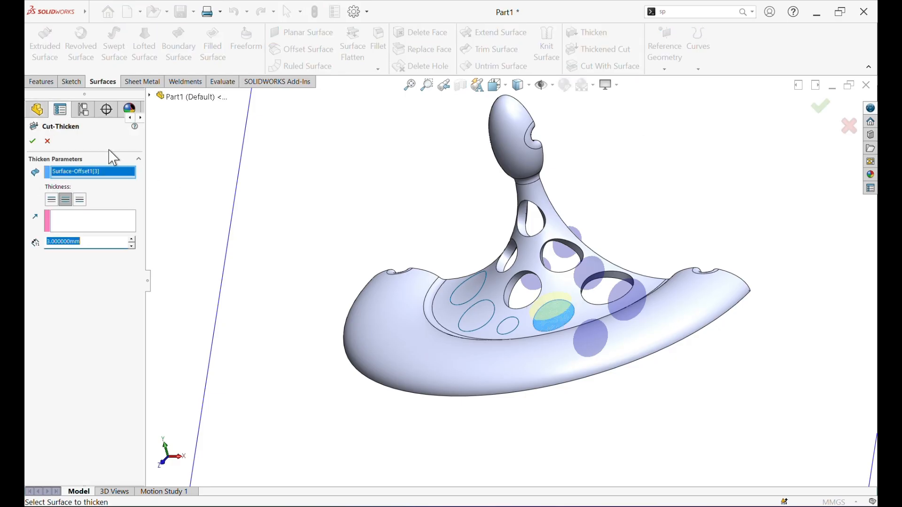
{"action": "left_click", "coordinate": [33, 141]}
{"action": "left_click", "coordinate": [606, 49]}
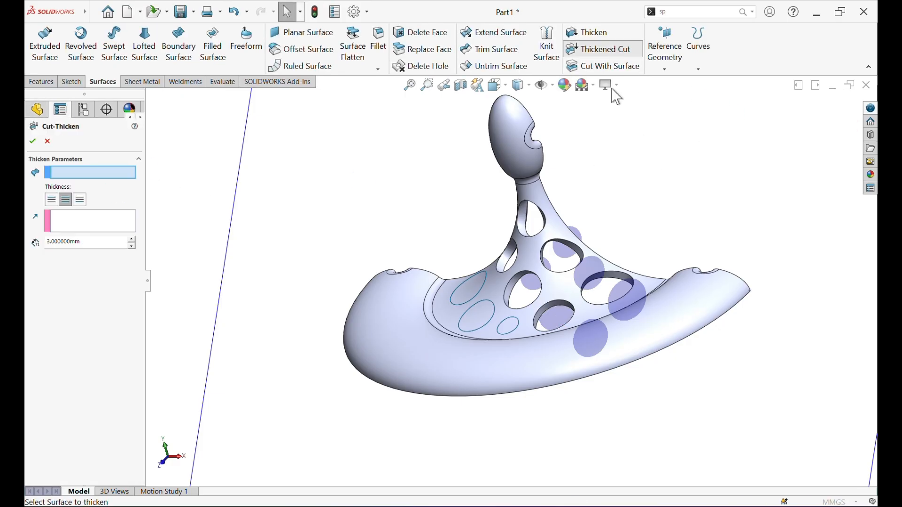
{"action": "left_click", "coordinate": [514, 336]}
{"action": "left_click", "coordinate": [33, 141]}
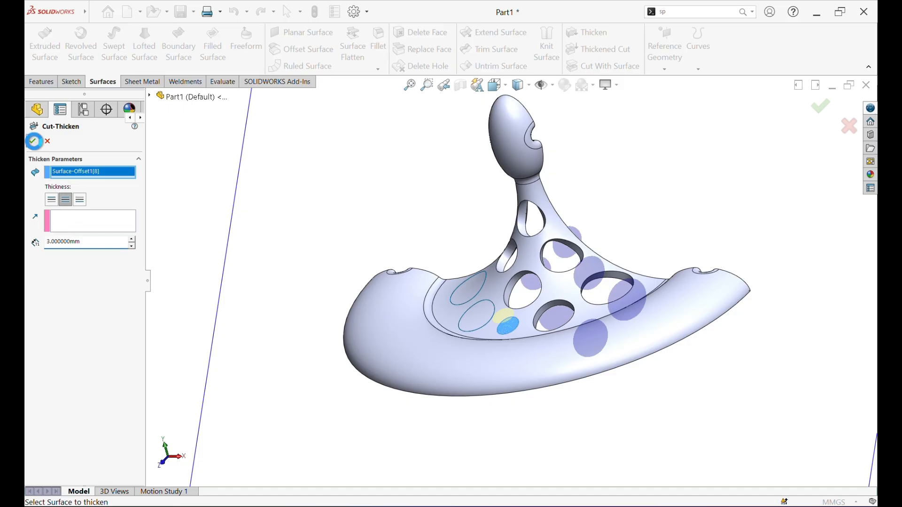
Make 3 mm thickened cuts on both sides using the two remaining circular surfaces on the left of the concave face
{"action": "left_click", "coordinate": [602, 59]}
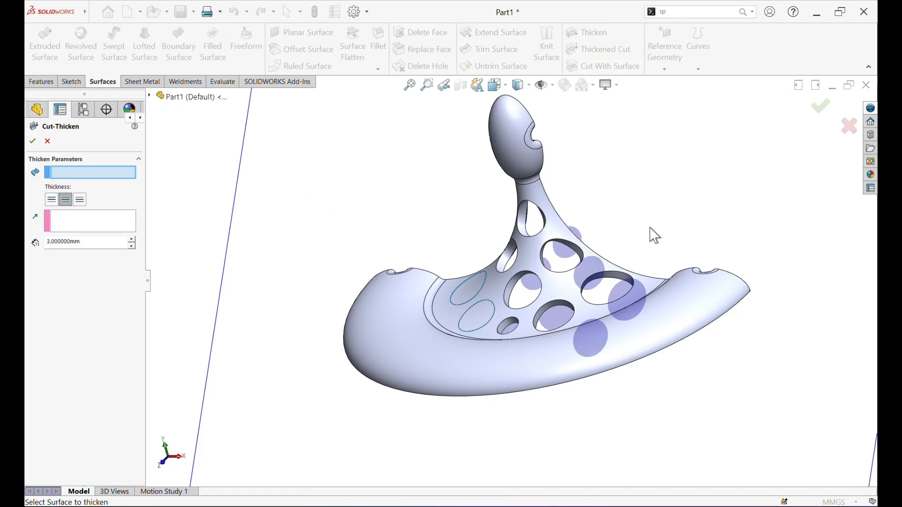
{"action": "middle_click_drag", "start_coordinate": [650, 234], "coordinate": [674, 233]}
{"action": "left_click", "coordinate": [451, 317]}
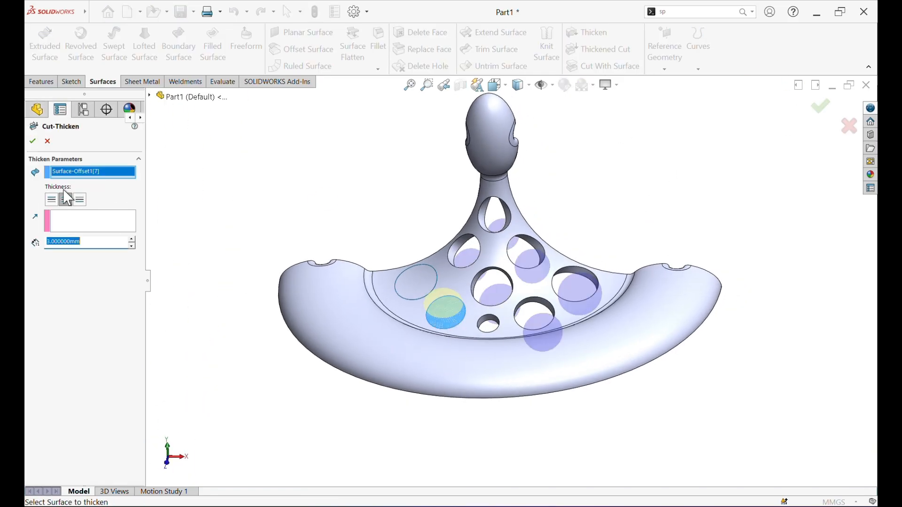
{"action": "left_click", "coordinate": [33, 141]}
{"action": "left_click", "coordinate": [615, 60]}
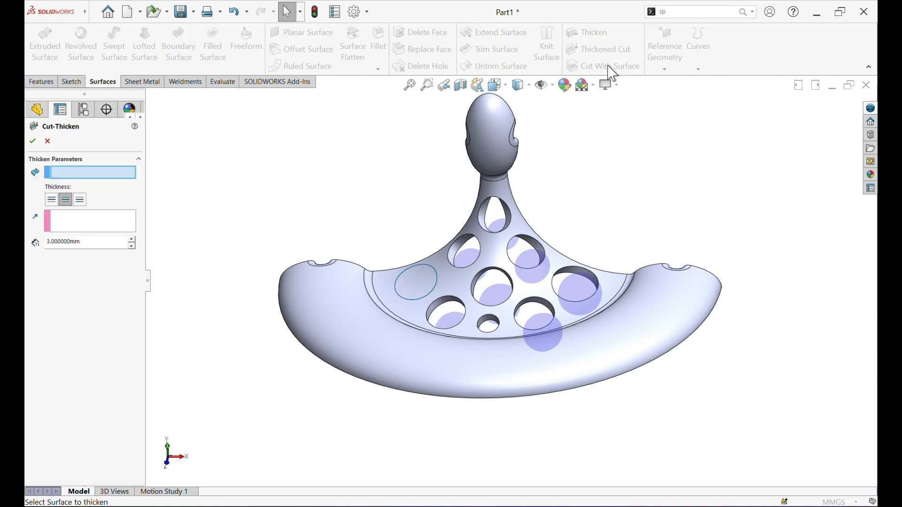
{"action": "left_click", "coordinate": [414, 286]}
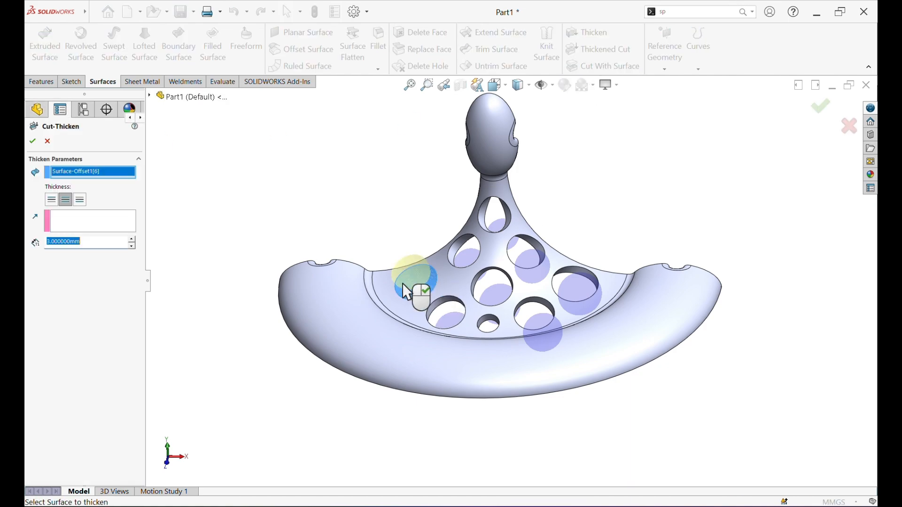
{"action": "left_click", "coordinate": [32, 141]}
Fillet the outer edges of all nine holes with a 1 mm symmetric, curvature continuous radius by selecting all internal loops of the face
{"action": "left_click", "coordinate": [733, 219]}
{"action": "middle_click_drag", "start_coordinate": [734, 221], "coordinate": [697, 194]}
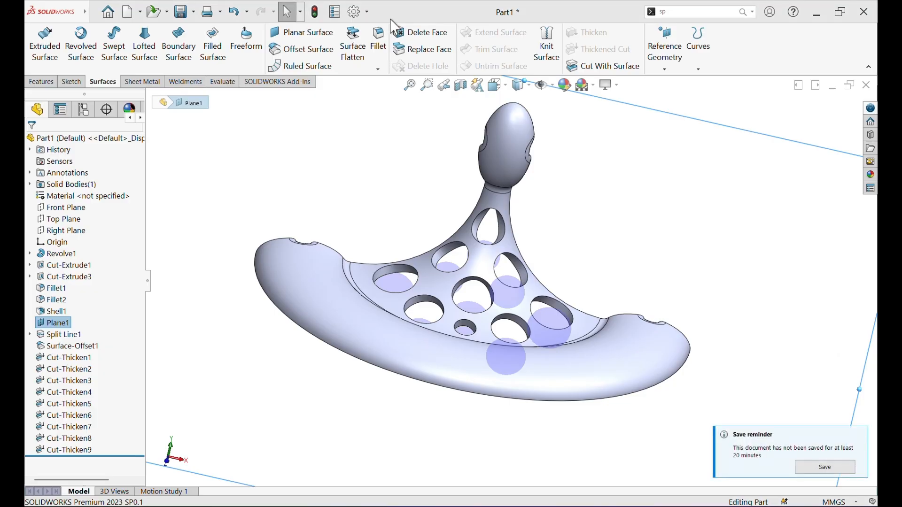
{"action": "left_click", "coordinate": [380, 57]}
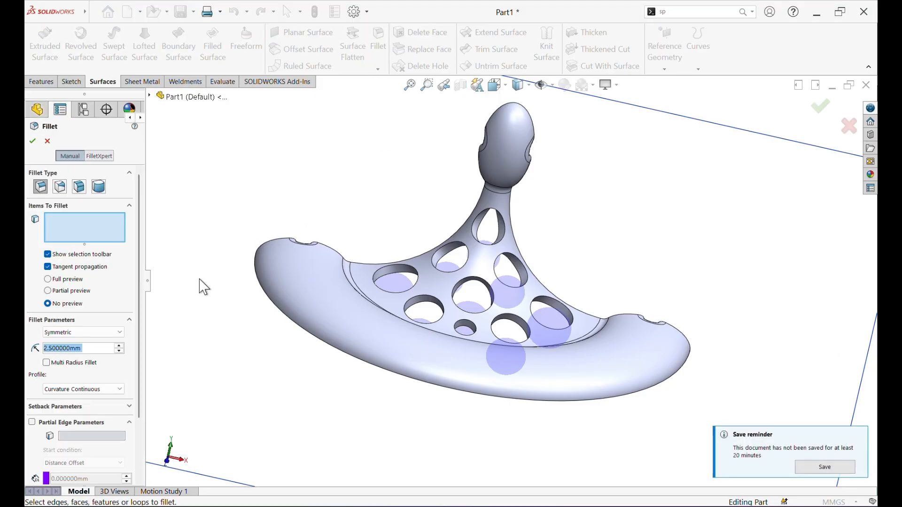
{"action": "type", "text": "1"}
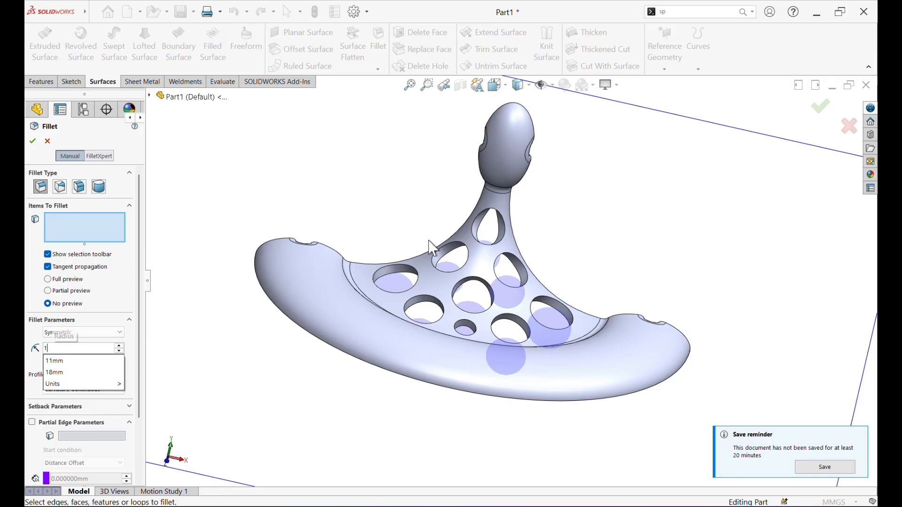
{"action": "left_click", "coordinate": [501, 238]}
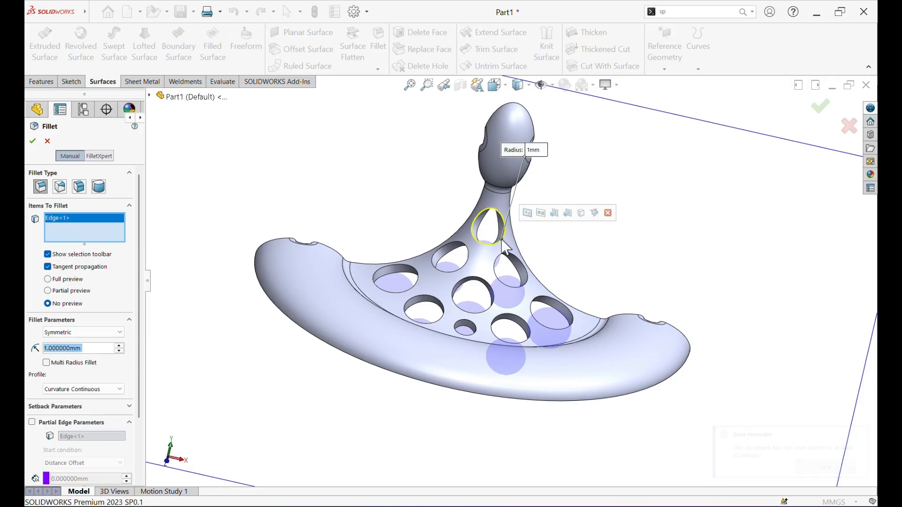
{"action": "left_click", "coordinate": [543, 216]}
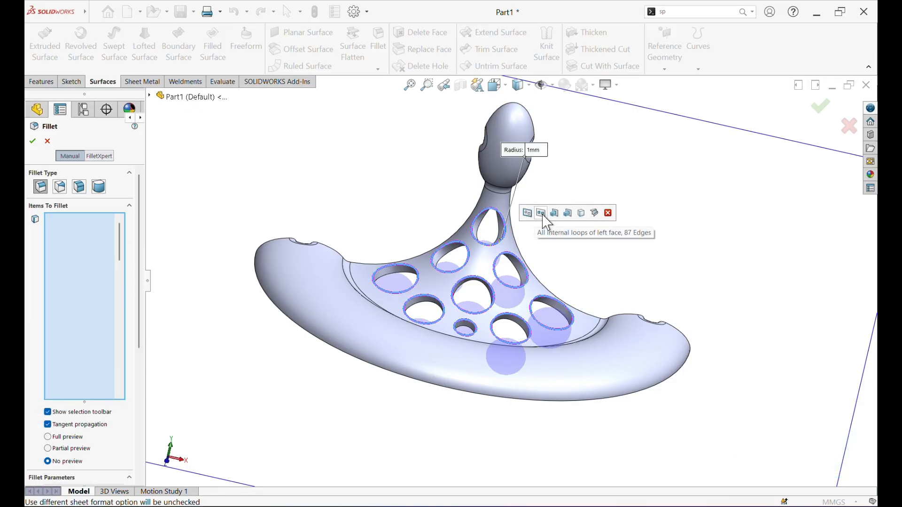
{"action": "left_click", "coordinate": [543, 217]}
{"action": "middle_click_drag", "start_coordinate": [610, 254], "coordinate": [593, 238]}
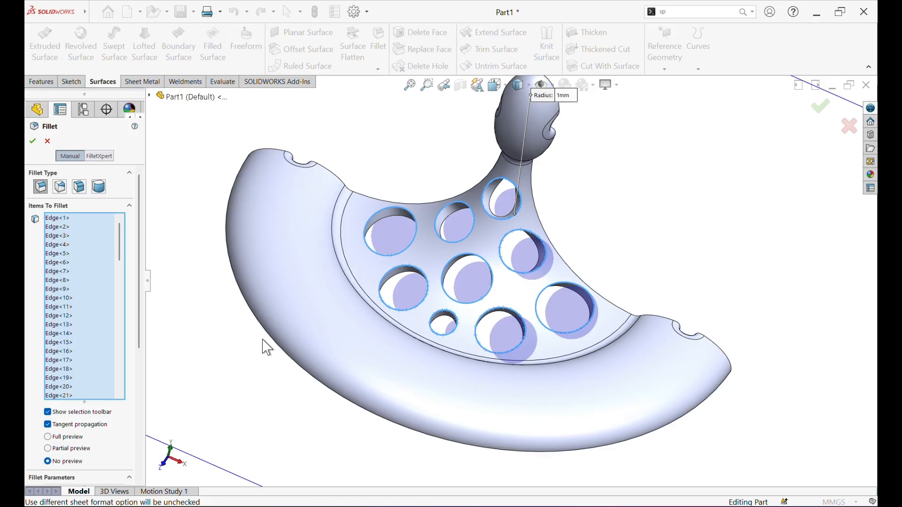
{"action": "left_click", "coordinate": [32, 141]}
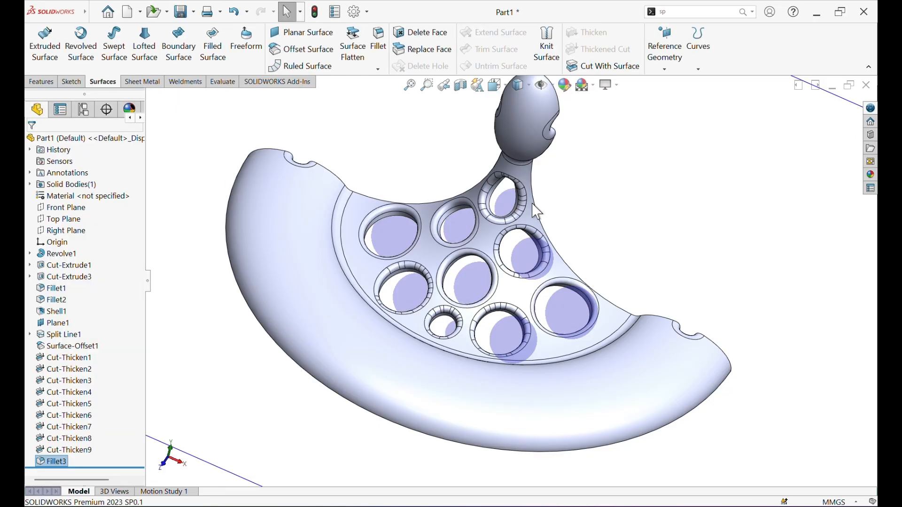
{"action": "mouse_move", "coordinate": [596, 228]}
{"action": "middle_mouse_down"}
{"action": "mouse_move", "coordinate": [632, 180]}
{"action": "mouse_move", "coordinate": [654, 207]}
{"action": "mouse_move", "coordinate": [636, 169]}
{"action": "mouse_move", "coordinate": [622, 166]}
{"action": "mouse_move", "coordinate": [653, 210]}
{"action": "mouse_move", "coordinate": [624, 211]}
{"action": "mouse_move", "coordinate": [619, 185]}
{"action": "middle_mouse_up"}
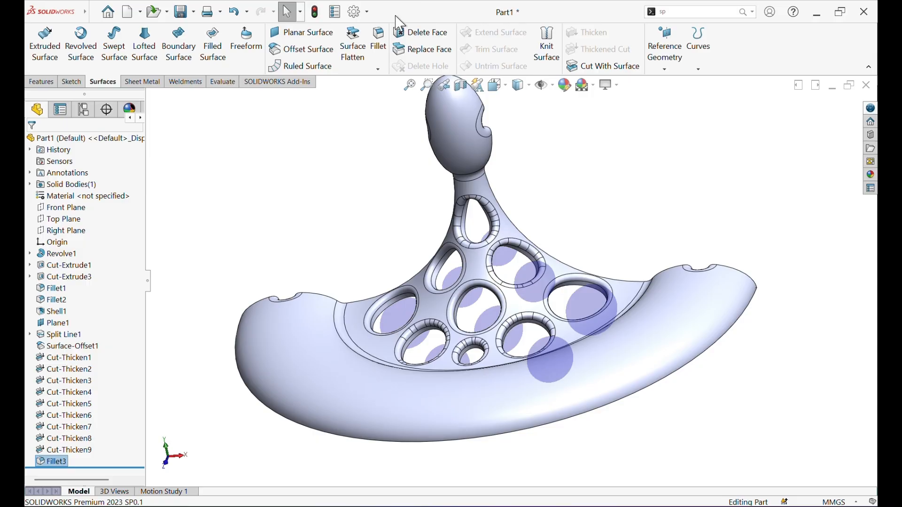
Mirror the perforated solid body, instead of the preselected fillet feature, about the Top Plane with solids merged
{"action": "left_click", "coordinate": [46, 83]}
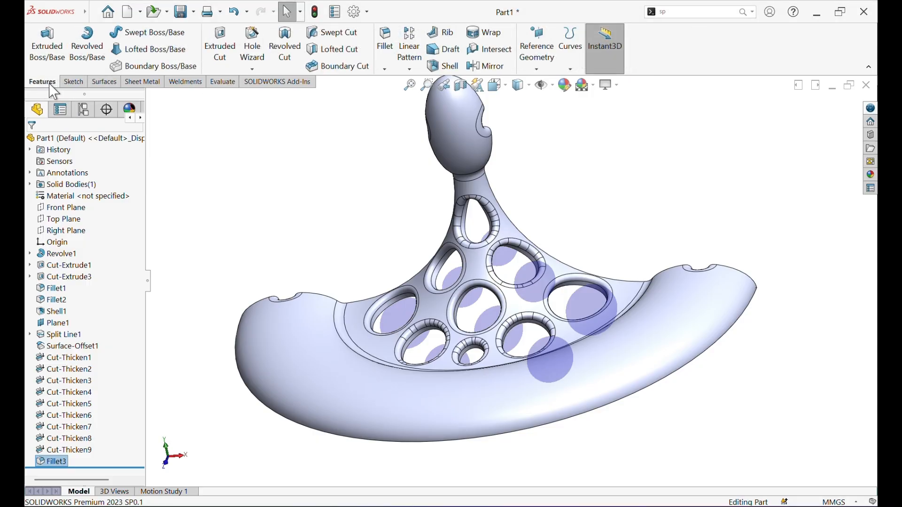
{"action": "left_click", "coordinate": [42, 81]}
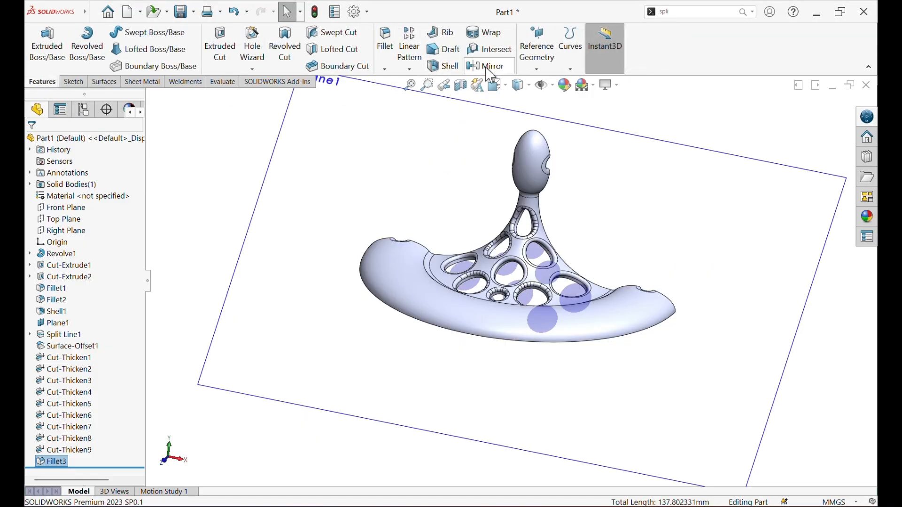
{"action": "left_click", "coordinate": [488, 66]}
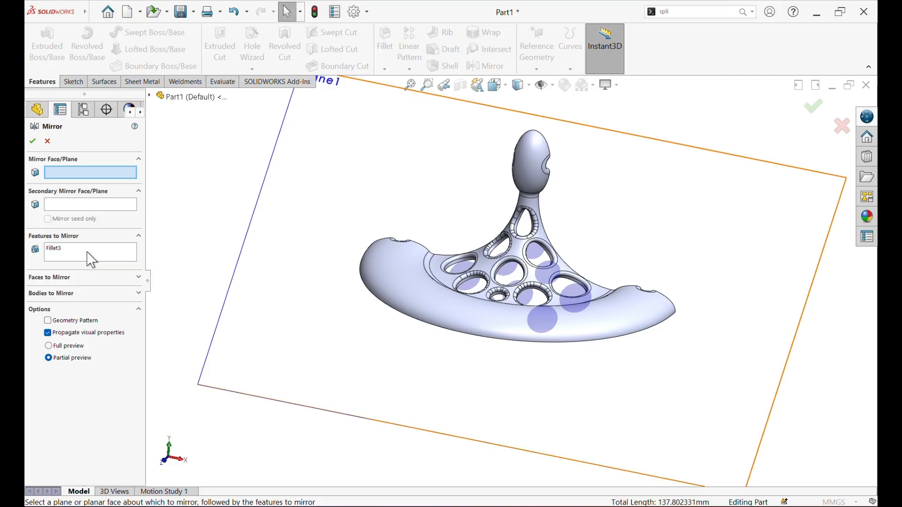
{"action": "right_click", "coordinate": [87, 252]}
{"action": "left_click", "coordinate": [115, 261]}
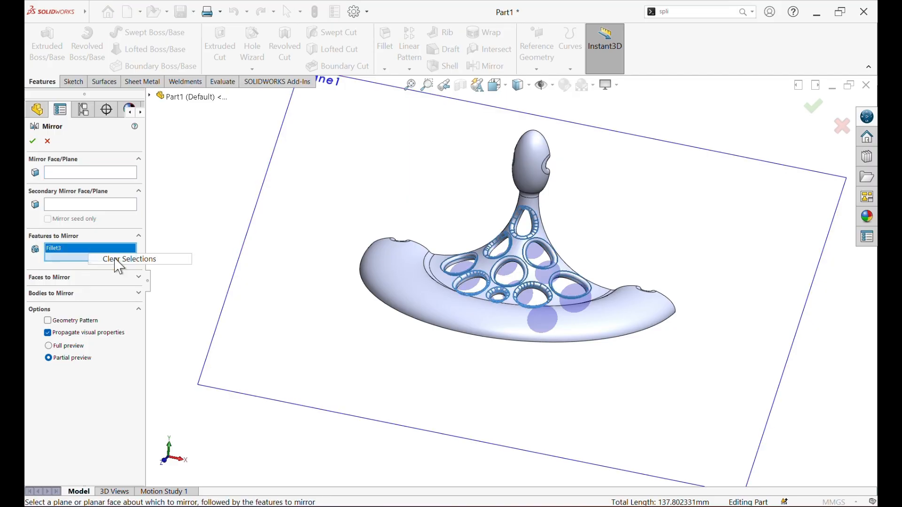
{"action": "left_click", "coordinate": [74, 293]}
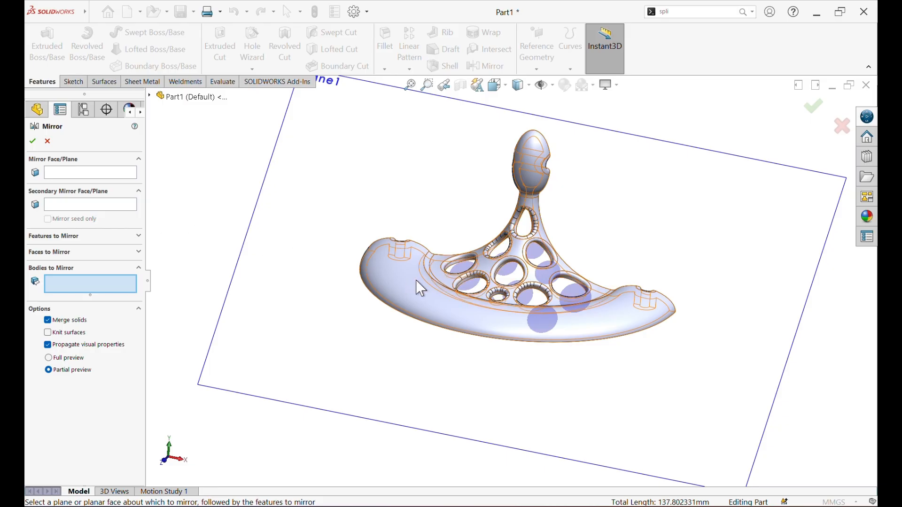
{"action": "left_click", "coordinate": [400, 273]}
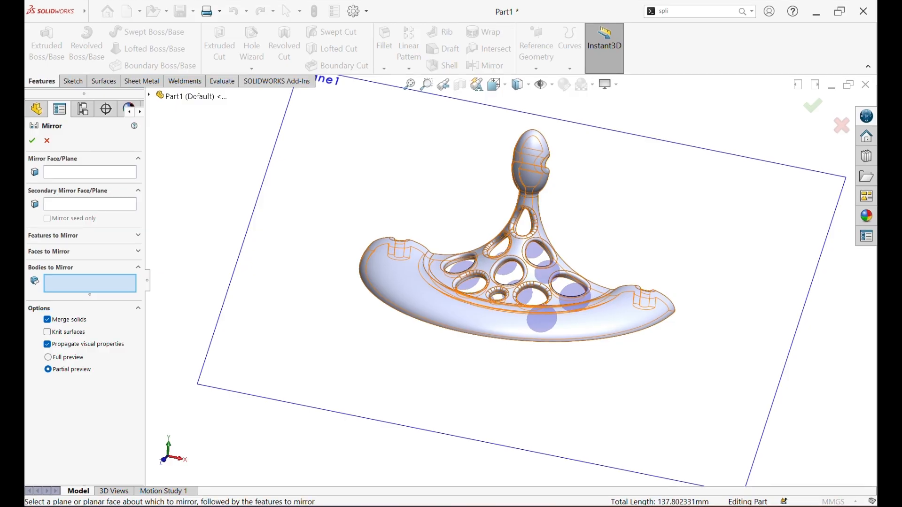
{"action": "key", "text": "alt+w"}
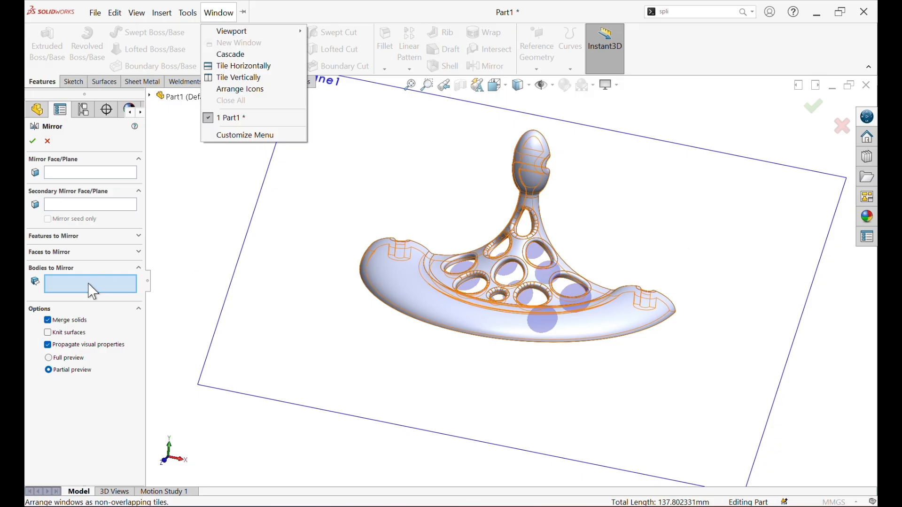
{"action": "left_click", "coordinate": [109, 174]}
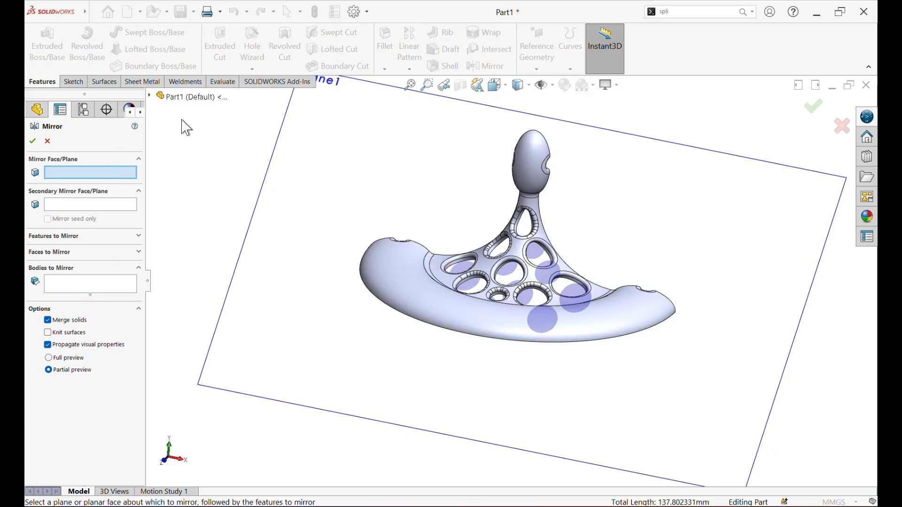
{"action": "left_click", "coordinate": [150, 97]}
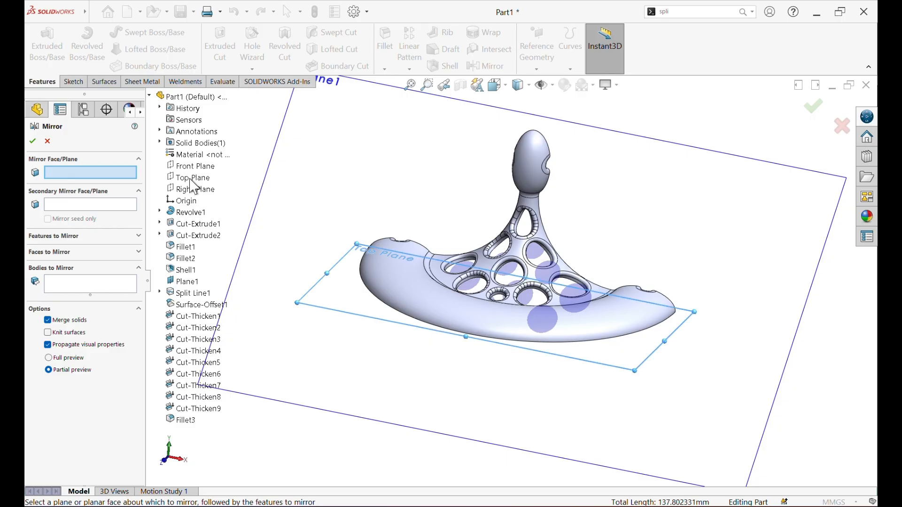
{"action": "left_click", "coordinate": [192, 179]}
{"action": "left_click", "coordinate": [80, 287]}
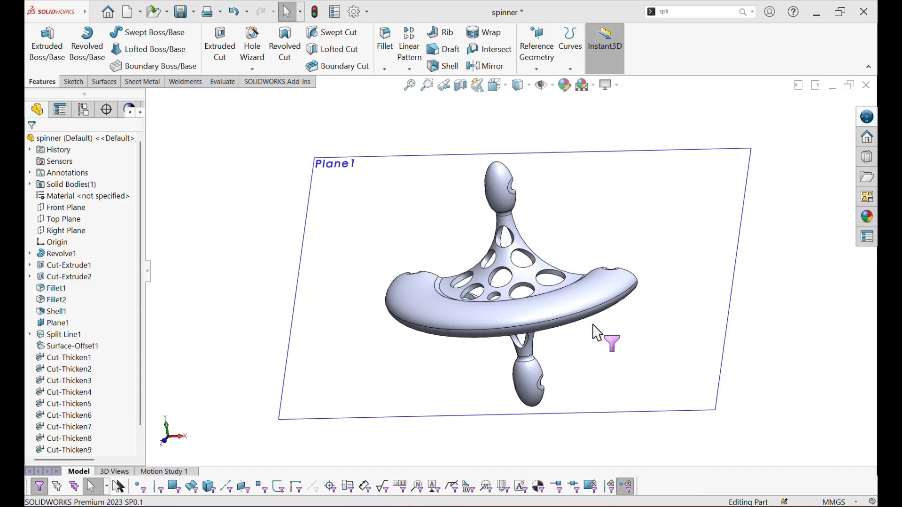
Mirror the whole solid body about the Front Plane with solids merged, clearing the preselected mirror feature
{"action": "middle_click_drag", "start_coordinate": [599, 338], "coordinate": [593, 312]}
{"action": "left_click", "coordinate": [489, 65]}
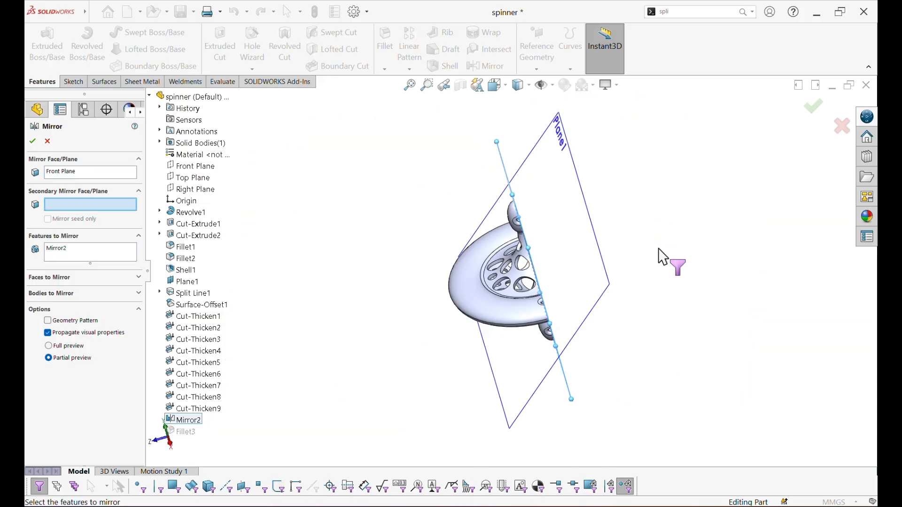
{"action": "middle_click_drag", "start_coordinate": [658, 250], "coordinate": [742, 219]}
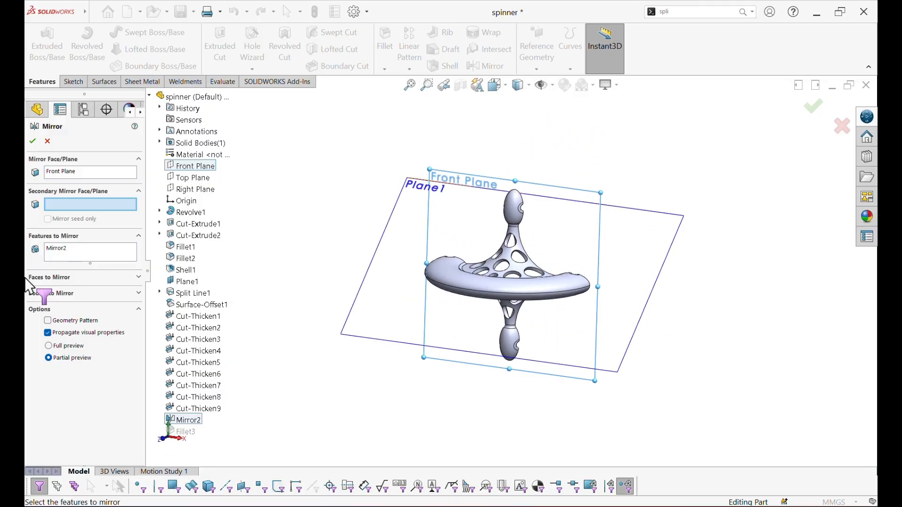
{"action": "left_click", "coordinate": [77, 253]}
{"action": "right_click", "coordinate": [77, 252]}
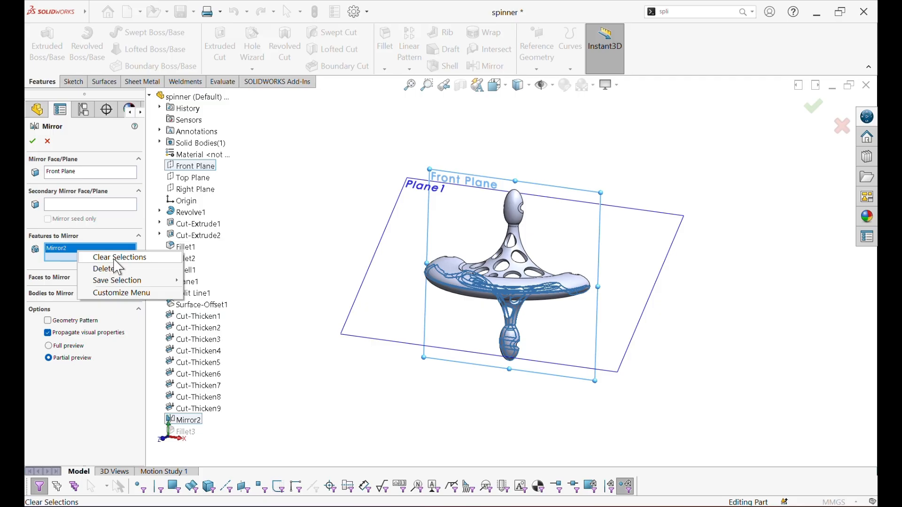
{"action": "left_click", "coordinate": [114, 260]}
{"action": "left_click", "coordinate": [134, 296]}
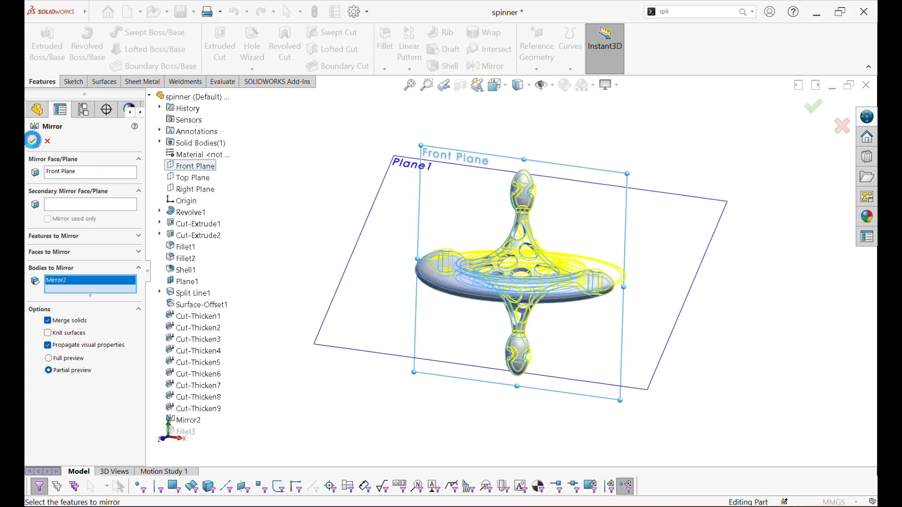
{"action": "left_click", "coordinate": [32, 141]}
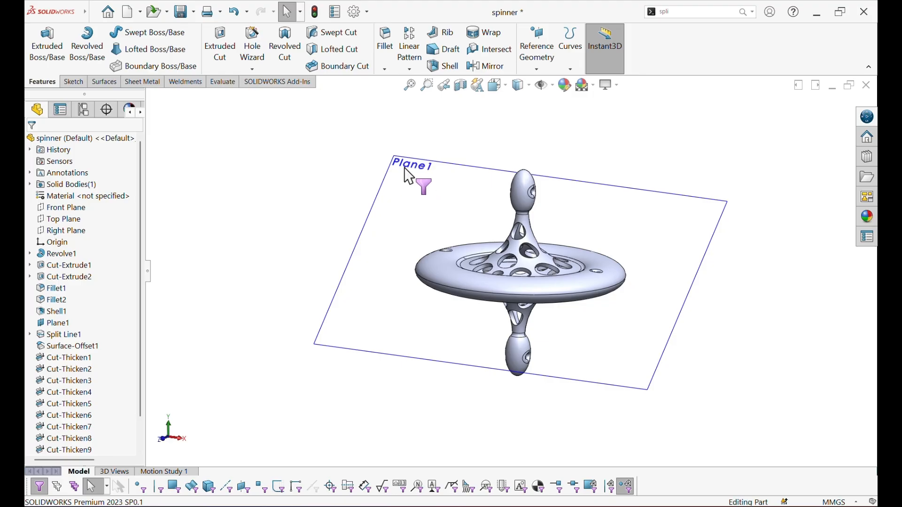
Hide the selection filter toolbar
{"action": "right_click", "coordinate": [420, 166]}
{"action": "left_click", "coordinate": [409, 209]}
{"action": "key", "text": "F5"}
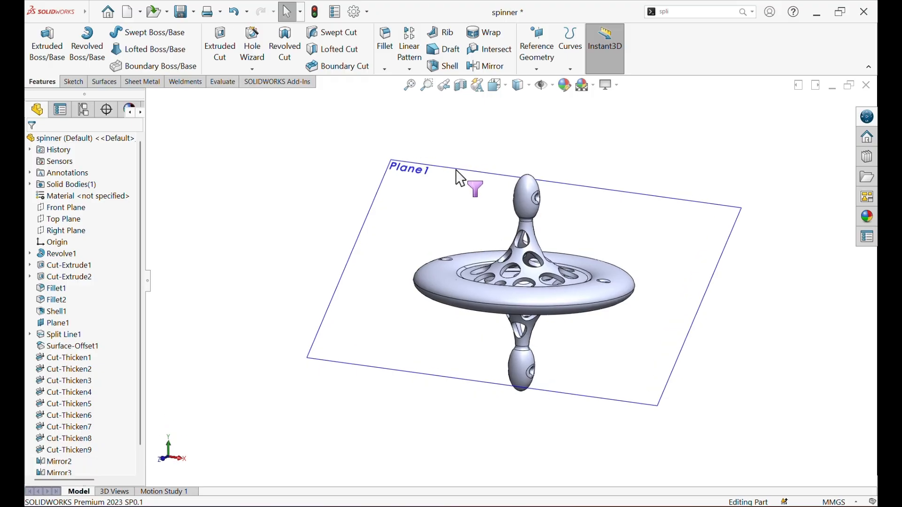
Hide Plane1 in the graphics area
{"action": "scroll", "coordinate": [80, 399], "scroll_direction": "down", "scroll_amount": 1}
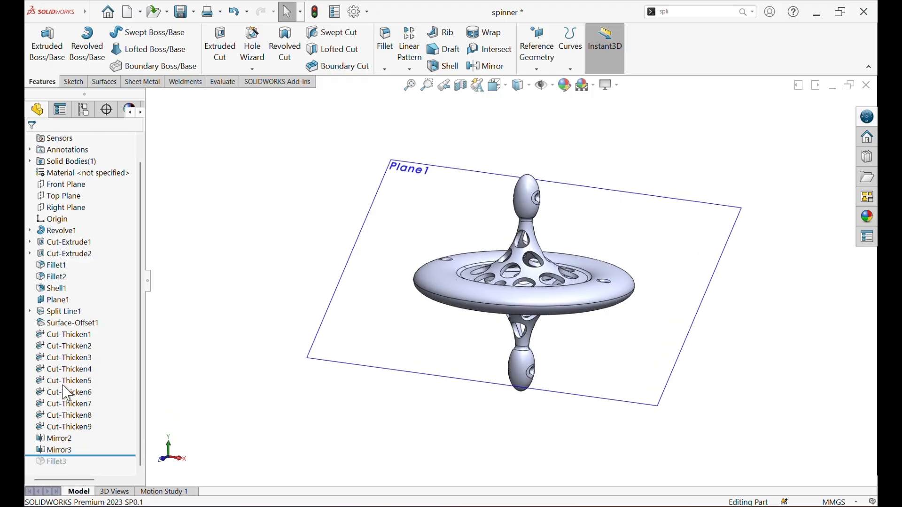
{"action": "left_click", "coordinate": [63, 300]}
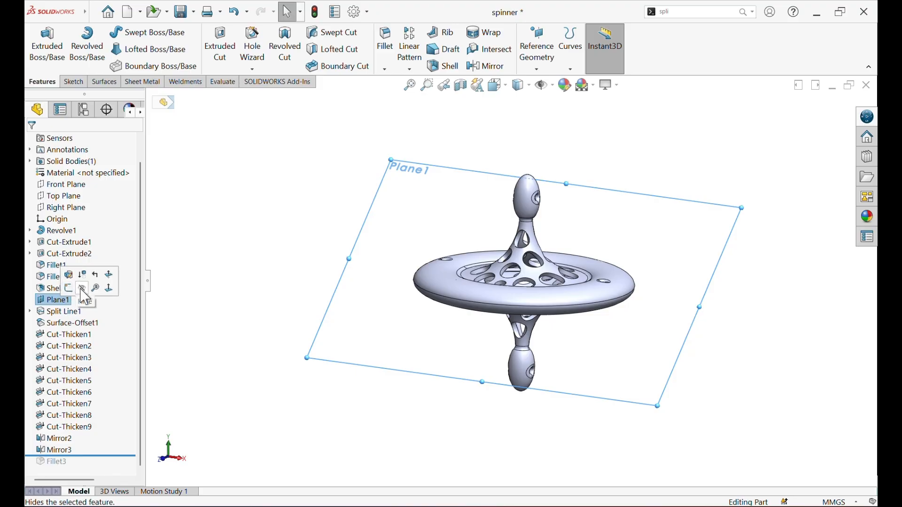
{"action": "left_click", "coordinate": [85, 294]}
Roll the model history forward to include the last fillet, inspect the hole edges, and roll back before it
{"action": "left_click_drag", "start_coordinate": [82, 455], "coordinate": [83, 468]}
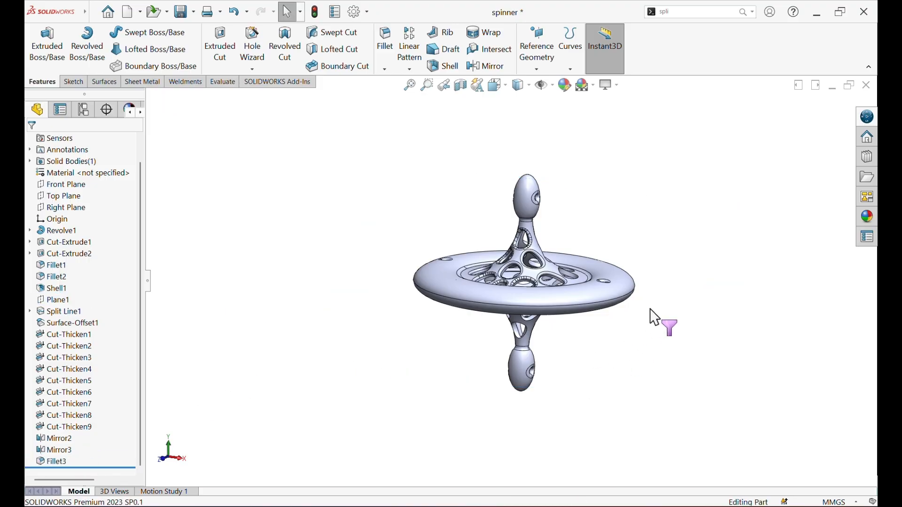
{"action": "middle_click_drag", "start_coordinate": [655, 316], "coordinate": [632, 325]}
{"action": "left_click_drag", "start_coordinate": [127, 467], "coordinate": [117, 455]}
{"action": "middle_click_drag", "start_coordinate": [570, 318], "coordinate": [546, 255]}
{"action": "scroll", "coordinate": [546, 256], "scroll_direction": "down", "scroll_amount": 5}
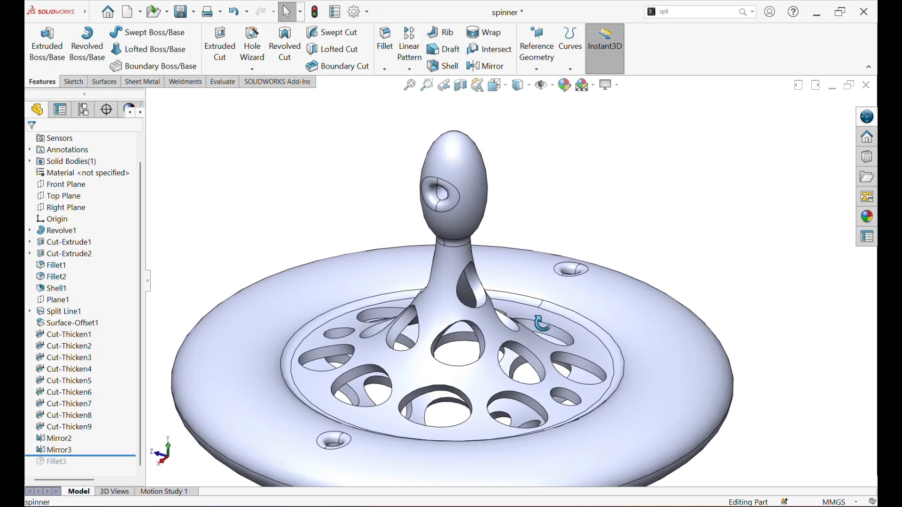
{"action": "mouse_move", "coordinate": [540, 305]}
{"action": "middle_mouse_down"}
{"action": "mouse_move", "coordinate": [494, 420]}
{"action": "mouse_move", "coordinate": [554, 324]}
{"action": "mouse_move", "coordinate": [550, 299]}
{"action": "middle_mouse_up"}
{"action": "right_click", "coordinate": [568, 295]}
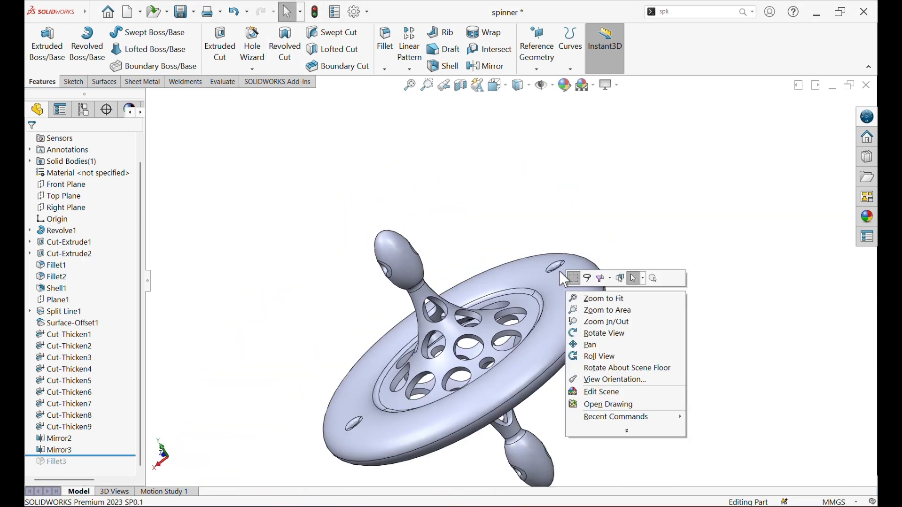
{"action": "left_click", "coordinate": [537, 225]}
{"action": "key", "text": "F5"}
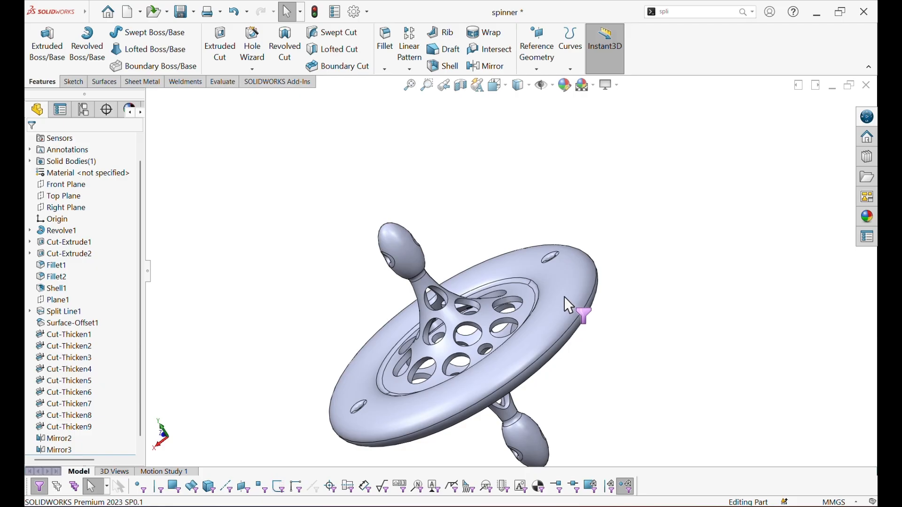
{"action": "key", "text": "F5"}
{"action": "right_click", "coordinate": [565, 297]}
{"action": "left_click", "coordinate": [604, 220]}
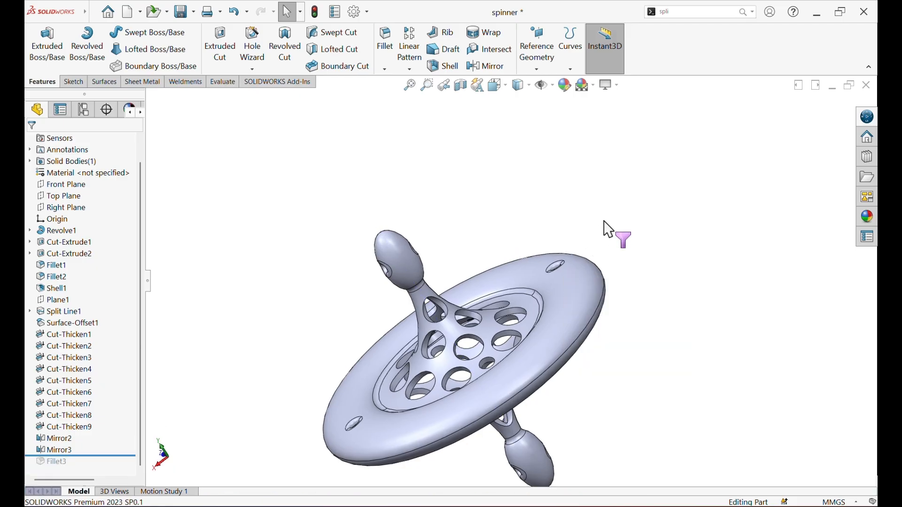
Browse the metal appearances and try to apply polished bronze to the outer ring face
{"action": "left_click", "coordinate": [867, 217]}
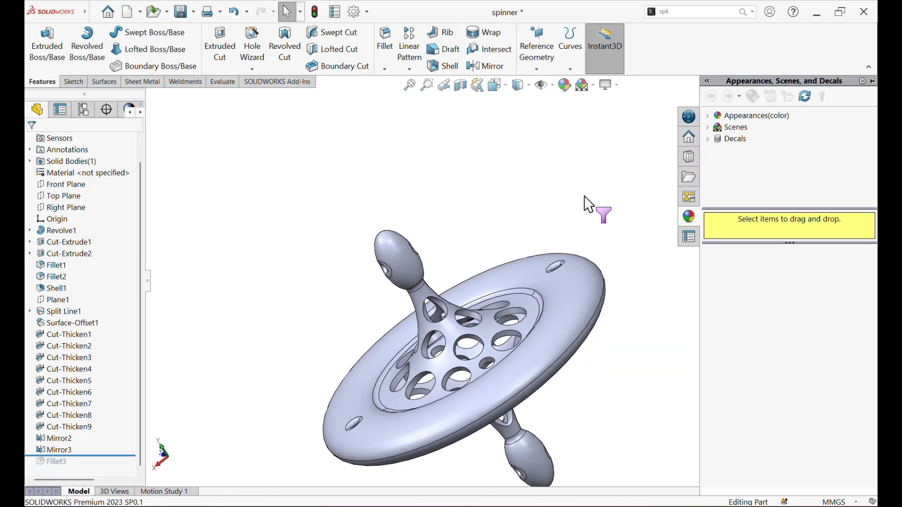
{"action": "left_click", "coordinate": [708, 116]}
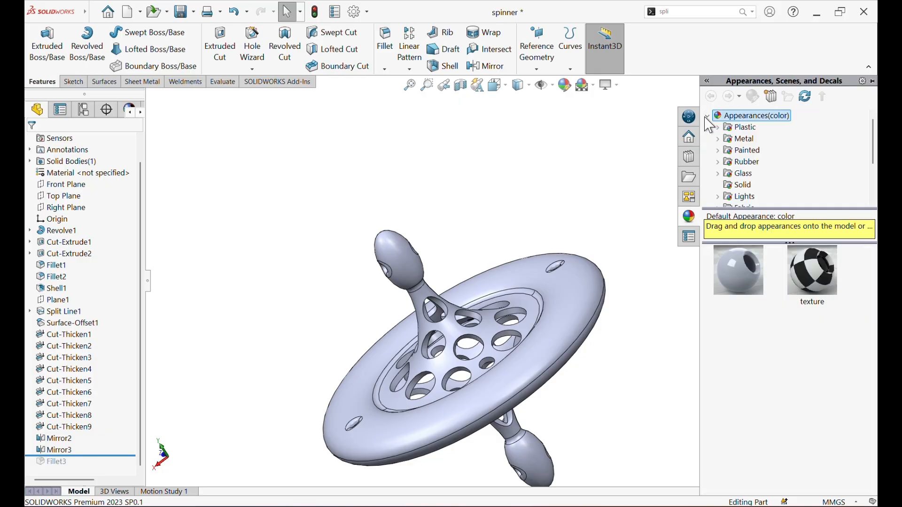
{"action": "left_click", "coordinate": [718, 139]}
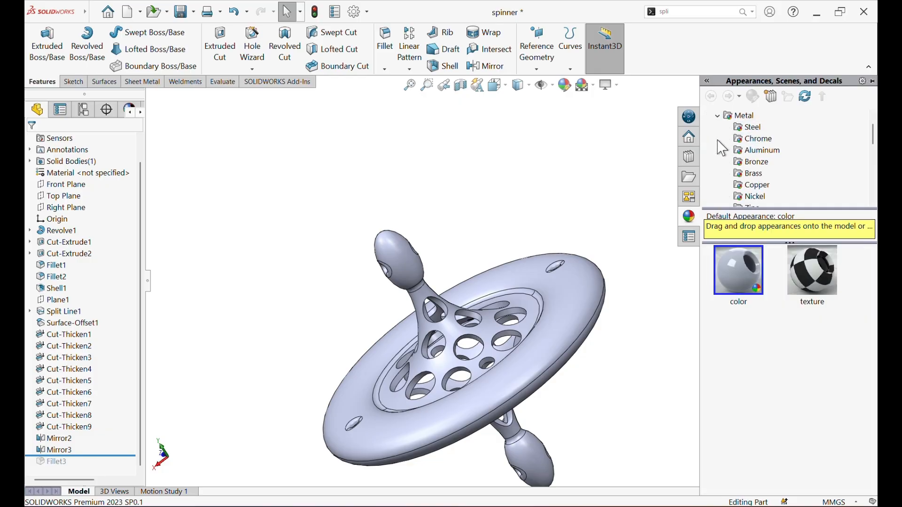
{"action": "left_click", "coordinate": [752, 139]}
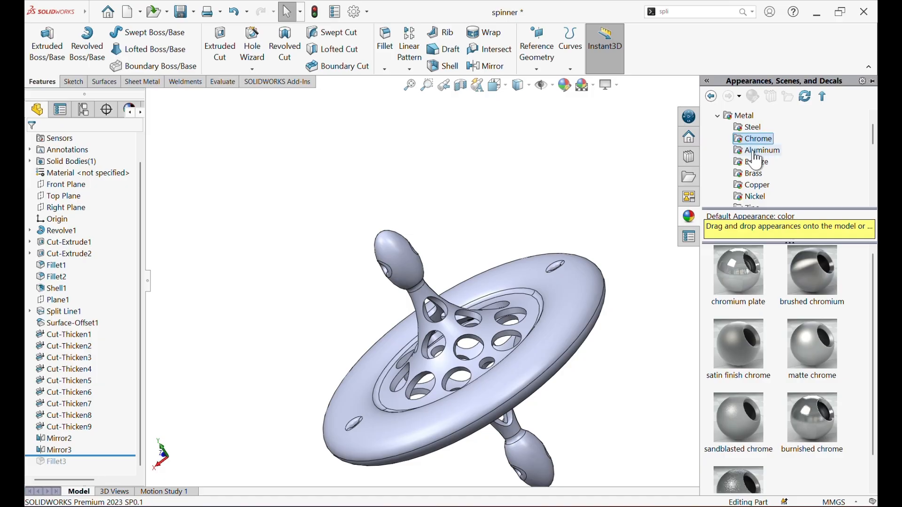
{"action": "left_click", "coordinate": [757, 150]}
{"action": "left_click", "coordinate": [752, 161]}
{"action": "left_click_drag", "start_coordinate": [755, 263], "coordinate": [591, 324]}
{"action": "left_click", "coordinate": [573, 318]}
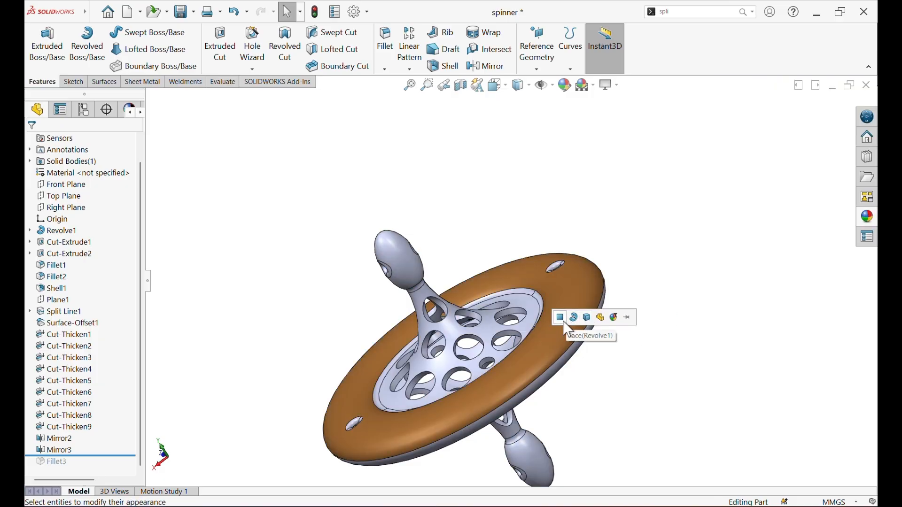
Apply the burnished bronze appearance to the Split Line1 feature on the perforated hub
{"action": "left_click", "coordinate": [867, 217]}
{"action": "left_click_drag", "start_coordinate": [805, 455], "coordinate": [488, 343]}
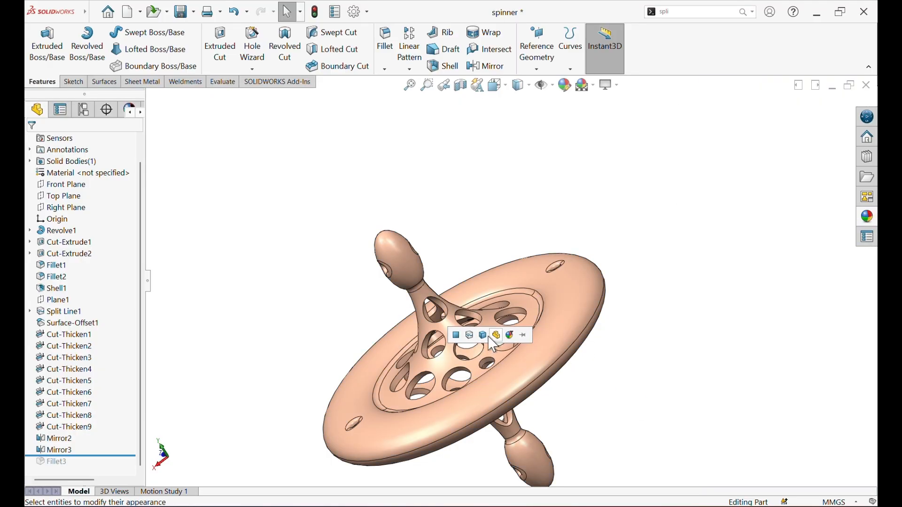
{"action": "left_click", "coordinate": [470, 335]}
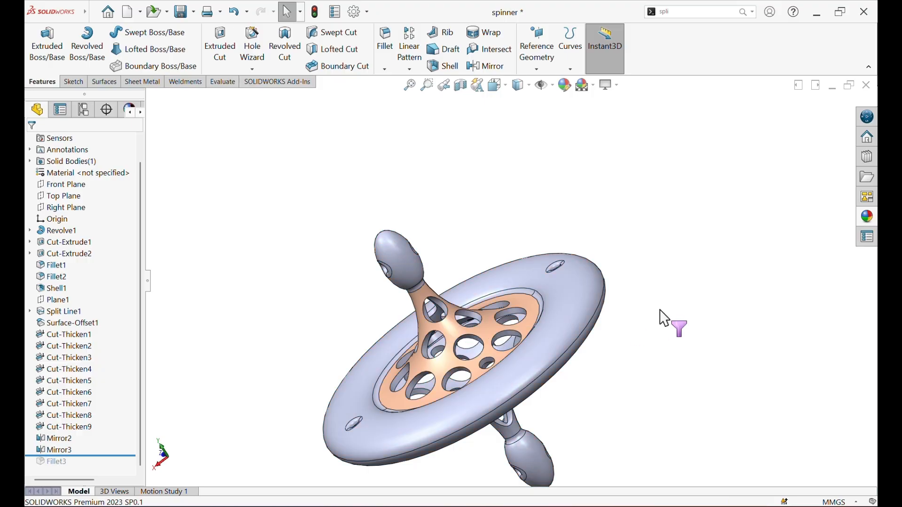
Try to apply the brushed bronze appearance to the perforated hub
{"action": "middle_click_drag", "start_coordinate": [659, 318], "coordinate": [634, 368]}
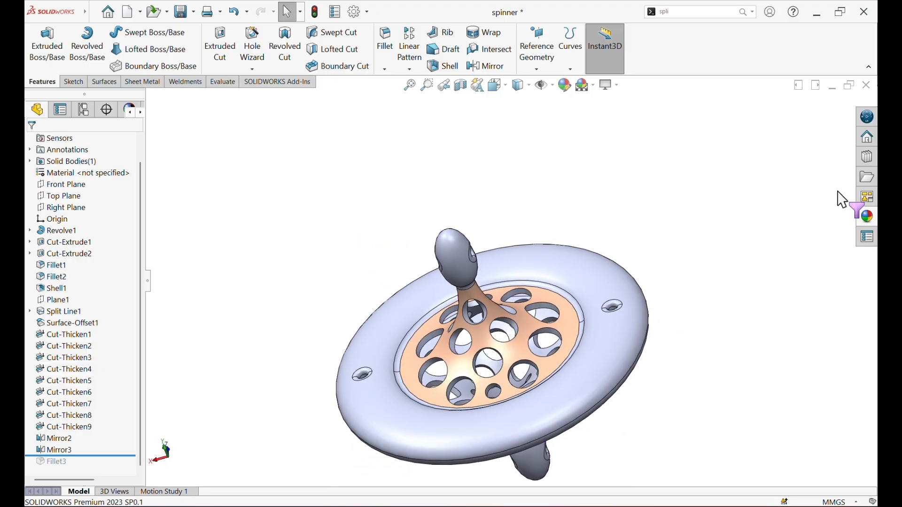
{"action": "left_click", "coordinate": [867, 216]}
{"action": "scroll", "coordinate": [770, 367], "scroll_direction": "down", "scroll_amount": 1}
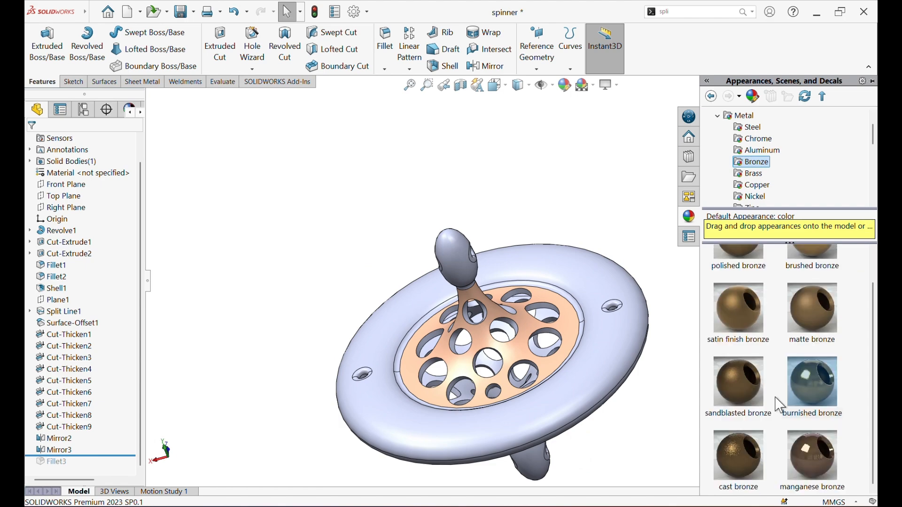
{"action": "scroll", "coordinate": [798, 436], "scroll_direction": "up", "scroll_amount": 1}
{"action": "left_click_drag", "start_coordinate": [807, 279], "coordinate": [567, 337]}
Apply a brass metal appearance to the whole spinner body
{"action": "left_click", "coordinate": [867, 217]}
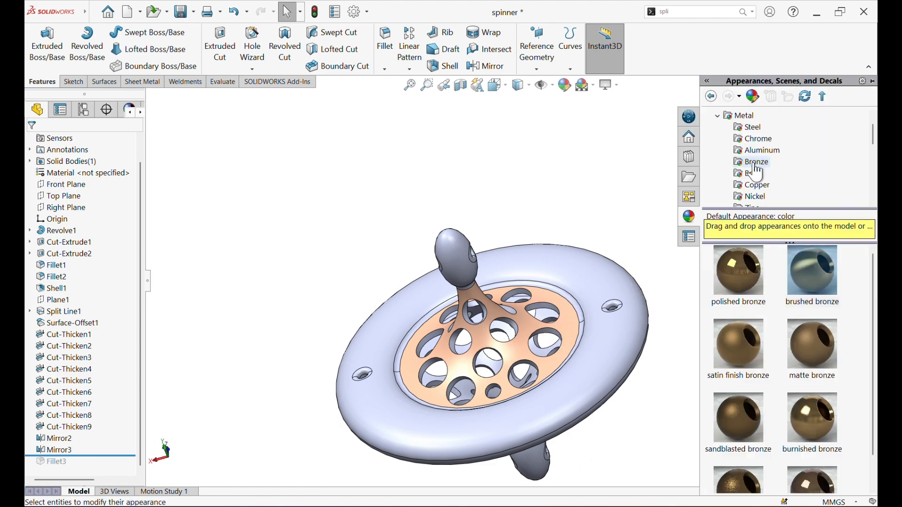
{"action": "left_click", "coordinate": [751, 174]}
{"action": "left_click_drag", "start_coordinate": [742, 272], "coordinate": [522, 338]}
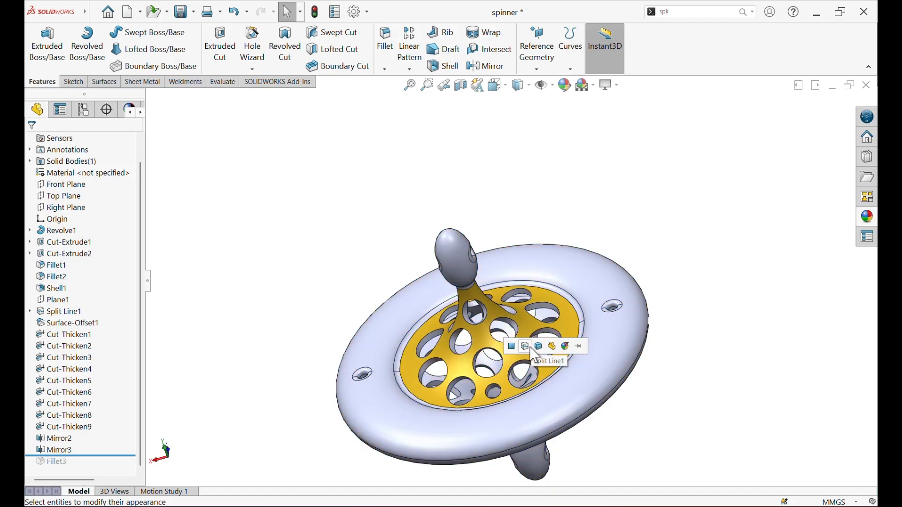
{"action": "left_click", "coordinate": [542, 346]}
{"action": "middle_click_drag", "start_coordinate": [673, 356], "coordinate": [640, 356]}
{"action": "scroll", "coordinate": [446, 342], "scroll_direction": "down", "scroll_amount": 5}
{"action": "right_click", "coordinate": [425, 357]}
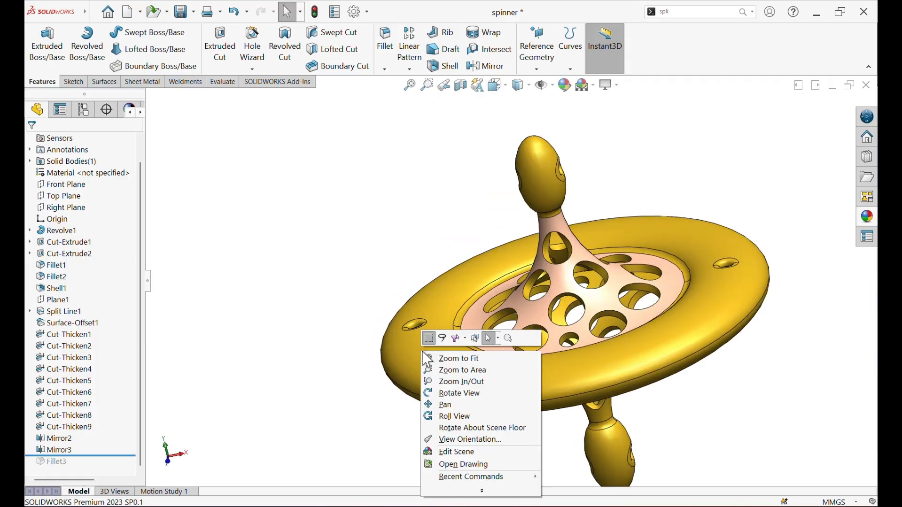
{"action": "left_click", "coordinate": [490, 339]}
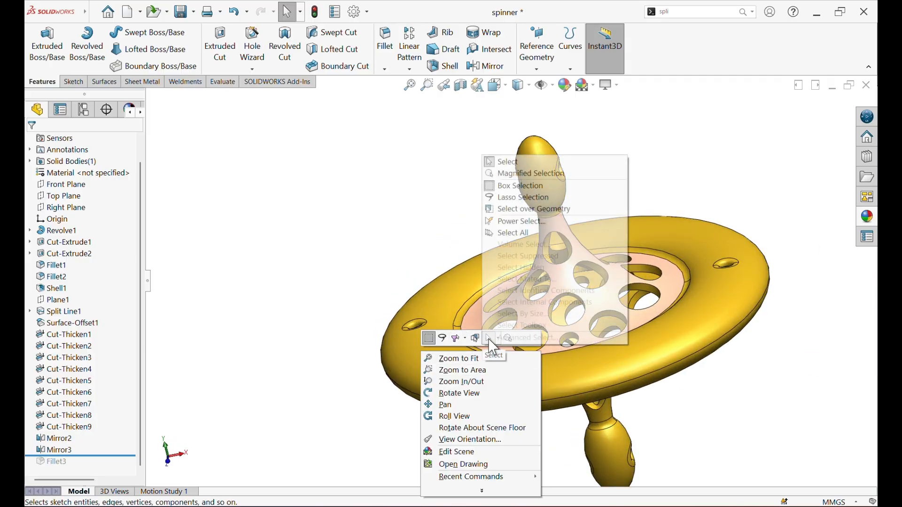
{"action": "left_click", "coordinate": [431, 341]}
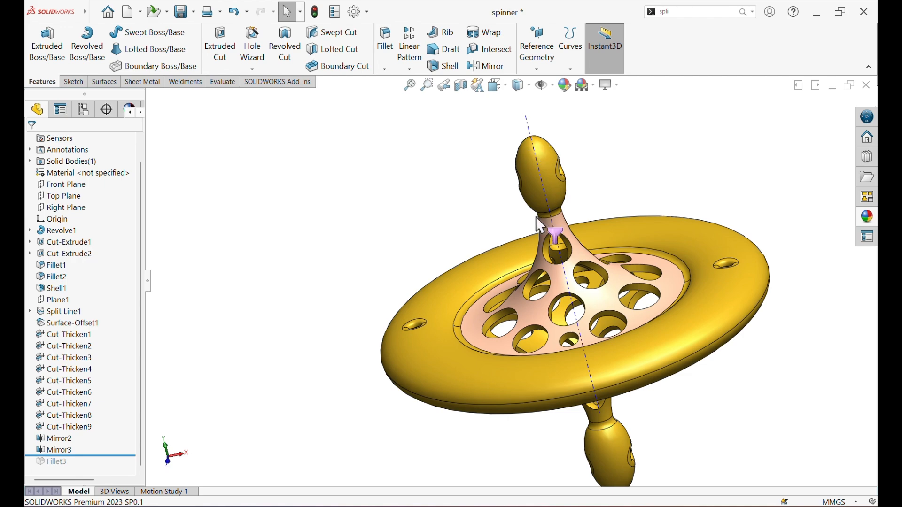
Cycle through the available background scenes and return to the plain white one
{"action": "left_click", "coordinate": [585, 85]}
{"action": "left_click", "coordinate": [583, 91]}
{"action": "left_click", "coordinate": [583, 92]}
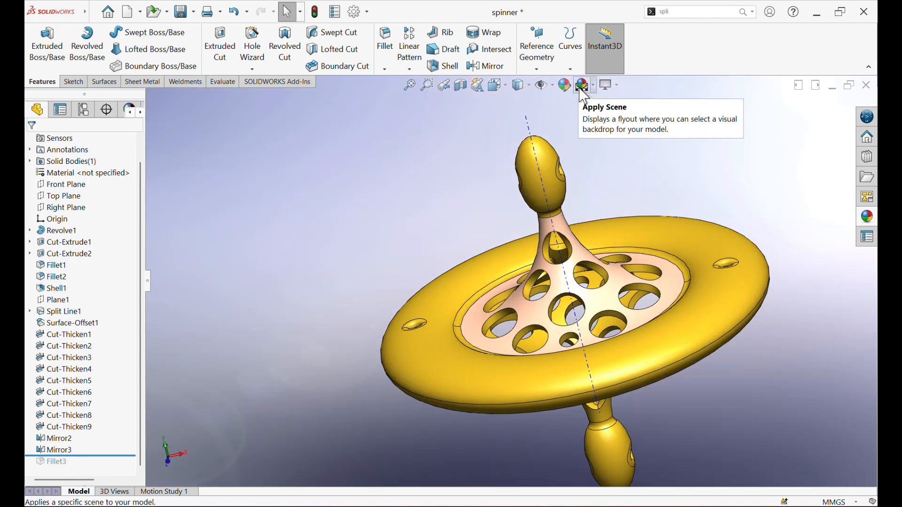
{"action": "left_click", "coordinate": [584, 93]}
{"action": "left_click", "coordinate": [583, 93]}
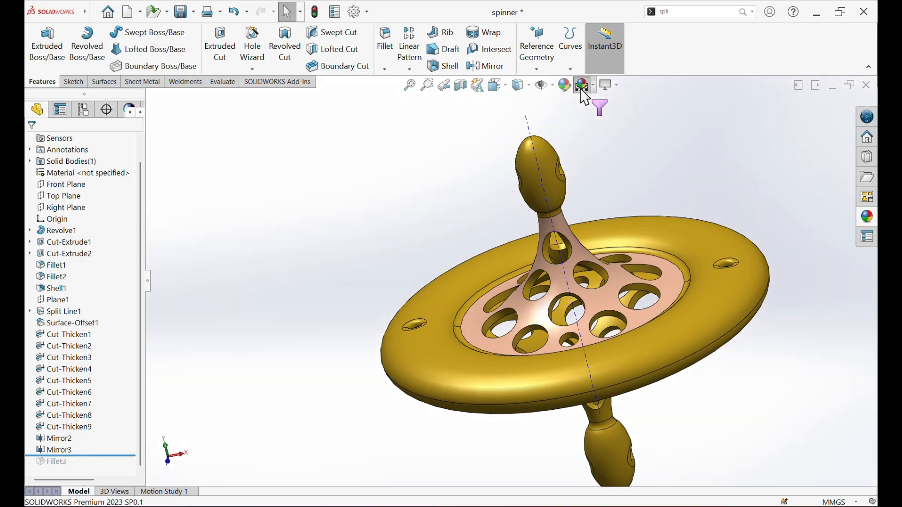
{"action": "left_click", "coordinate": [581, 93]}
{"action": "left_click", "coordinate": [582, 85]}
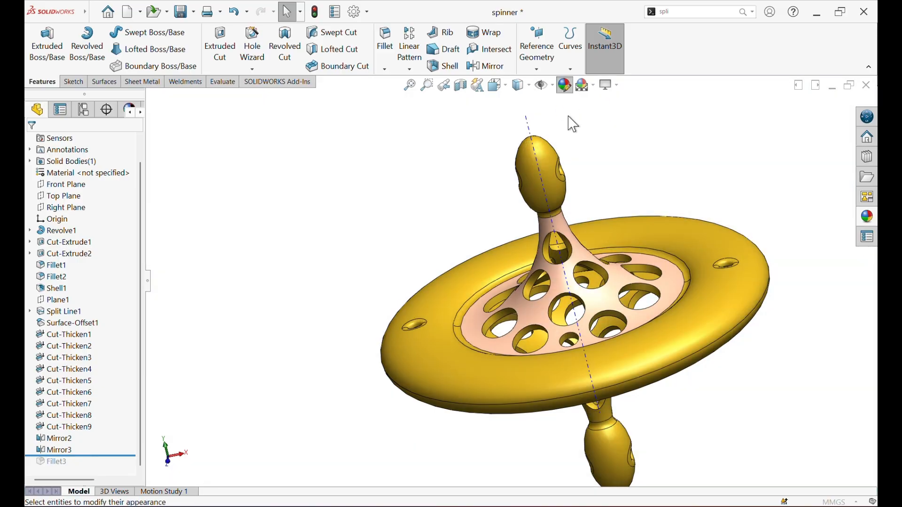
Try chrome appearances on the whole part and on the perforated hub face
{"action": "left_click", "coordinate": [756, 162]}
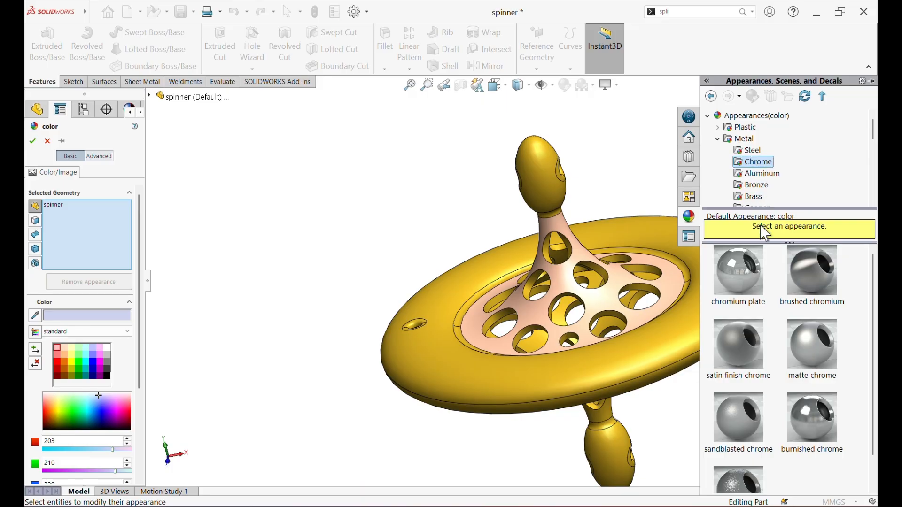
{"action": "left_click_drag", "start_coordinate": [754, 274], "coordinate": [796, 139]}
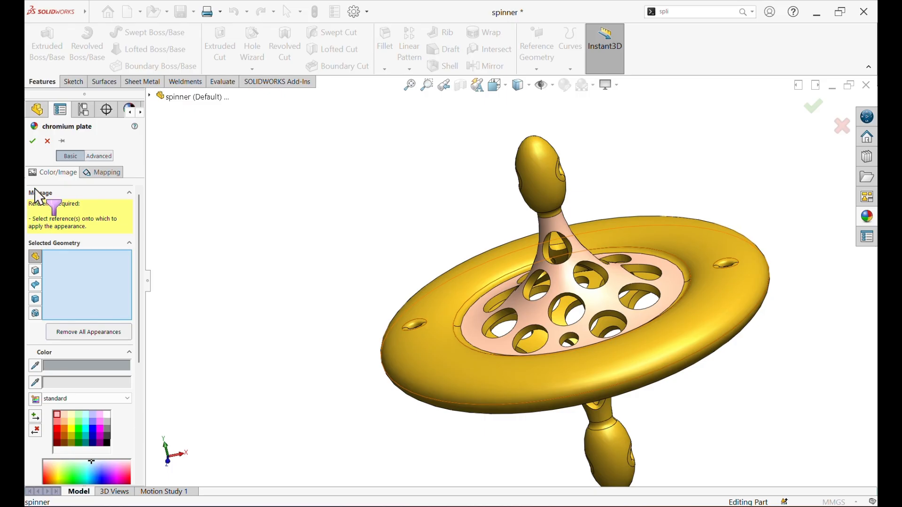
{"action": "left_click", "coordinate": [47, 141]}
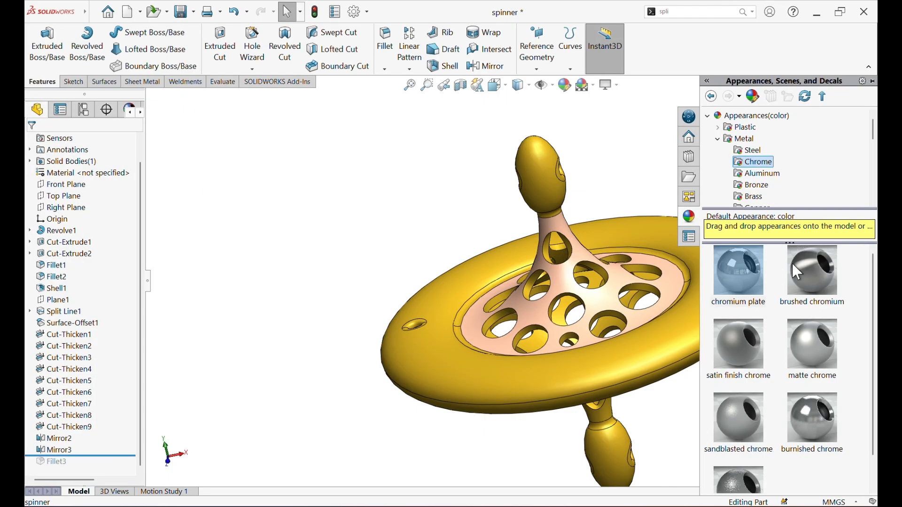
{"action": "mouse_move", "coordinate": [815, 264]}
{"action": "left_mouse_down"}
{"action": "mouse_move", "coordinate": [611, 299]}
{"action": "mouse_move", "coordinate": [605, 313]}
{"action": "left_mouse_up"}
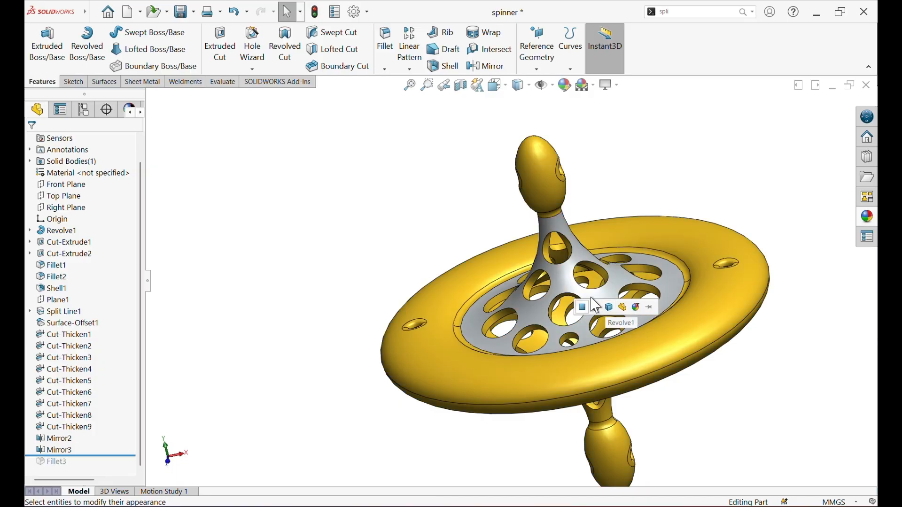
Apply a copper metal appearance to only the perforated hub face
{"action": "left_click", "coordinate": [867, 216]}
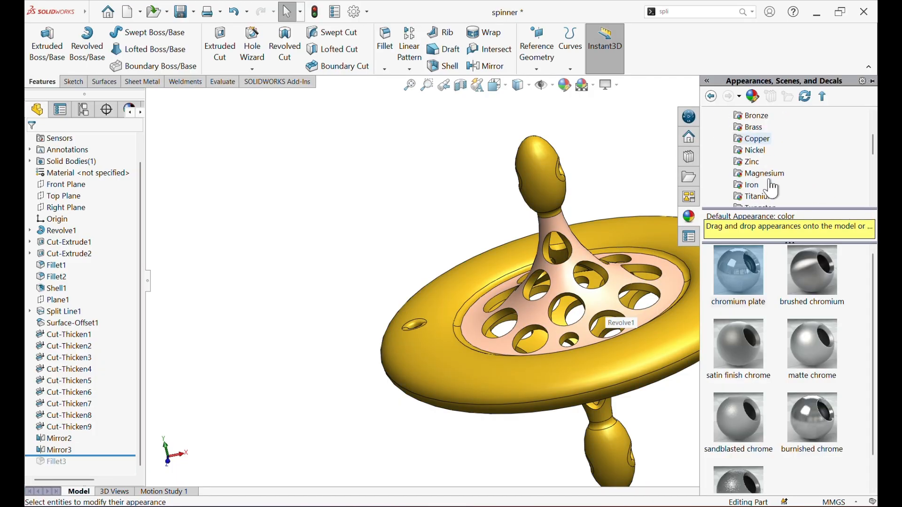
{"action": "left_click", "coordinate": [751, 139]}
{"action": "left_click_drag", "start_coordinate": [739, 271], "coordinate": [602, 297]}
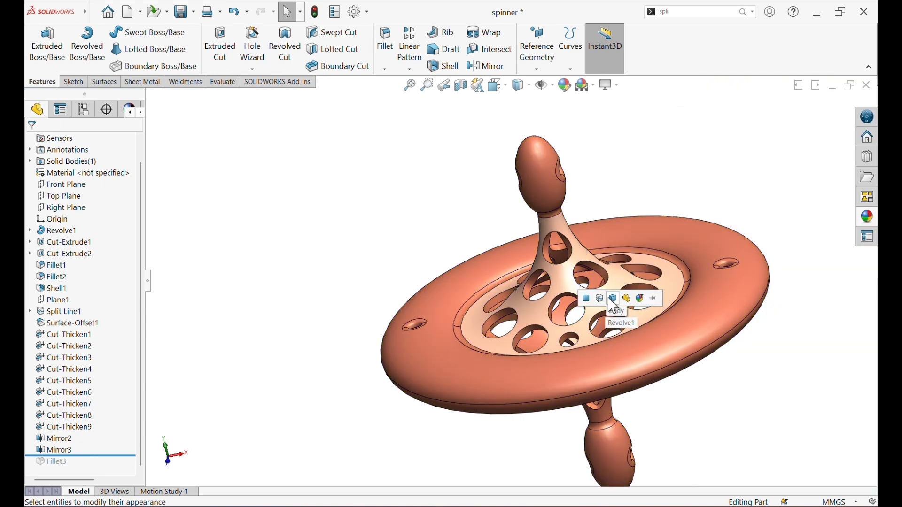
{"action": "left_click", "coordinate": [588, 298]}
Turn off the active selection filter so that model faces can be selected
{"action": "middle_click_drag", "start_coordinate": [717, 333], "coordinate": [695, 327]}
{"action": "scroll", "coordinate": [607, 309], "scroll_direction": "down", "scroll_amount": 5}
{"action": "scroll", "coordinate": [537, 176], "scroll_direction": "up", "scroll_amount": 5}
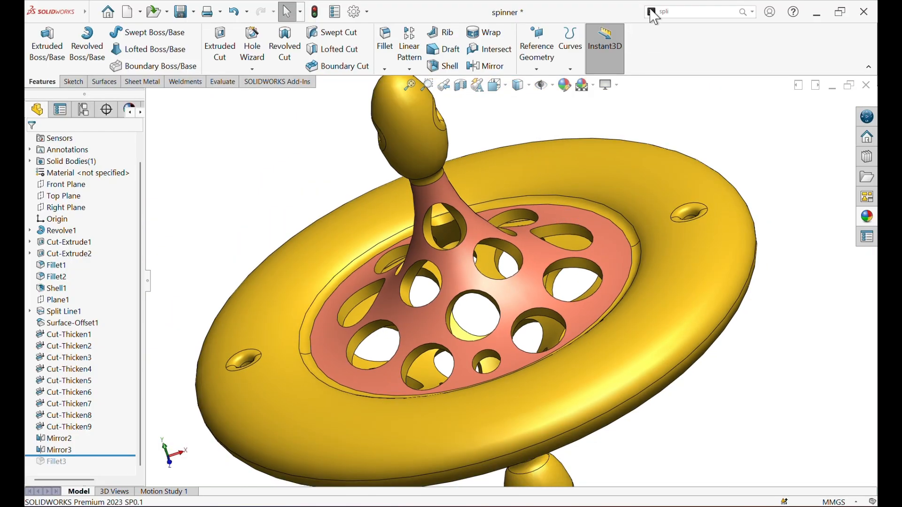
{"action": "key", "text": "F5"}
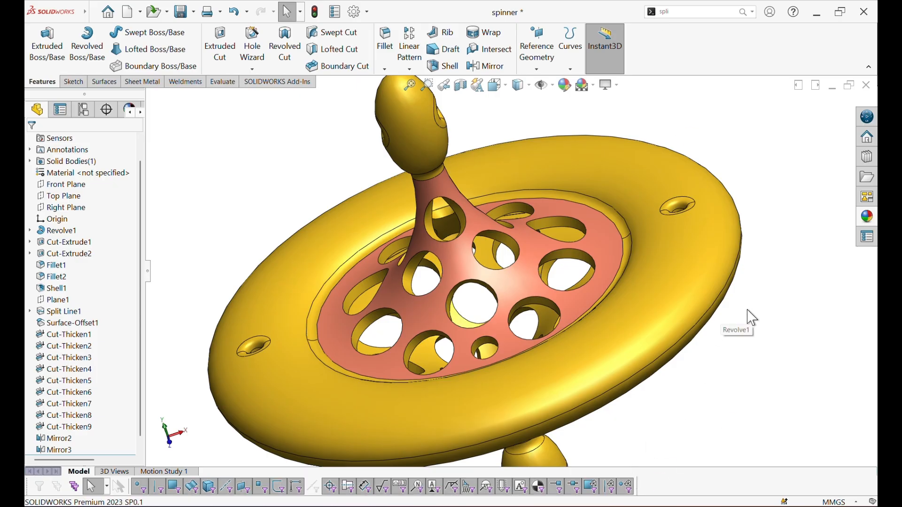
{"action": "key", "text": "F5"}
Inspect the appearance of the perforated hub faces around the rest of the spinner
{"action": "right_click", "coordinate": [526, 277]}
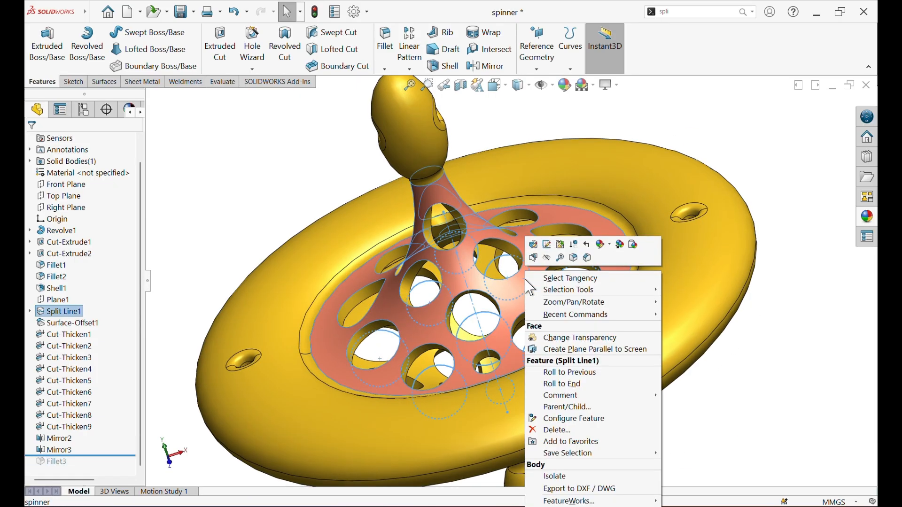
{"action": "middle_click_drag", "start_coordinate": [623, 252], "coordinate": [697, 403]}
{"action": "scroll", "coordinate": [692, 396], "scroll_direction": "down", "scroll_amount": 4}
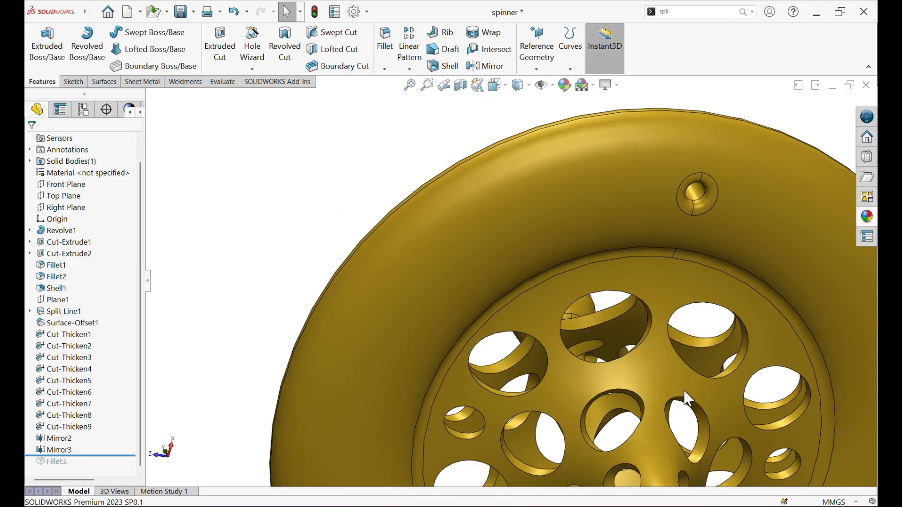
{"action": "right_click", "coordinate": [663, 370]}
{"action": "left_click", "coordinate": [757, 246]}
{"action": "left_click", "coordinate": [756, 247]}
{"action": "scroll", "coordinate": [661, 312], "scroll_direction": "up", "scroll_amount": 4}
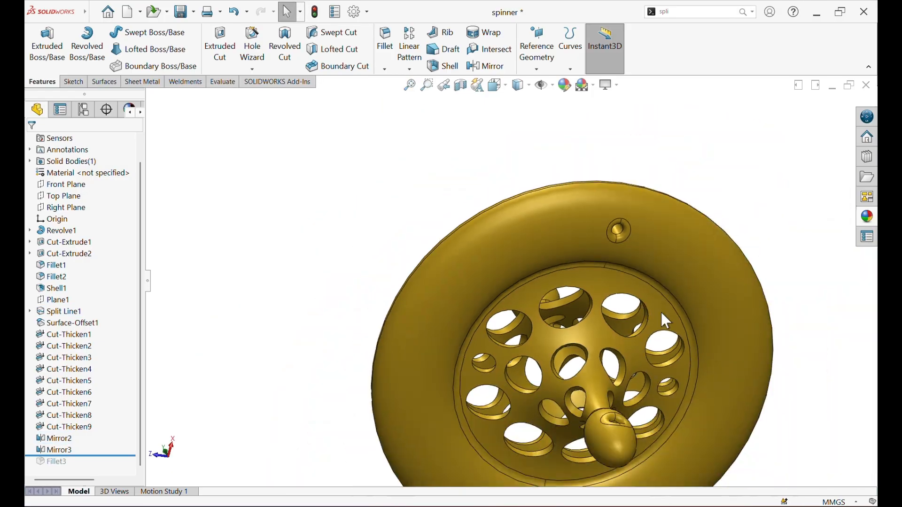
Apply the copper appearance to the perforated hub face on the mirrored side of the spinner
{"action": "right_click", "coordinate": [581, 328]}
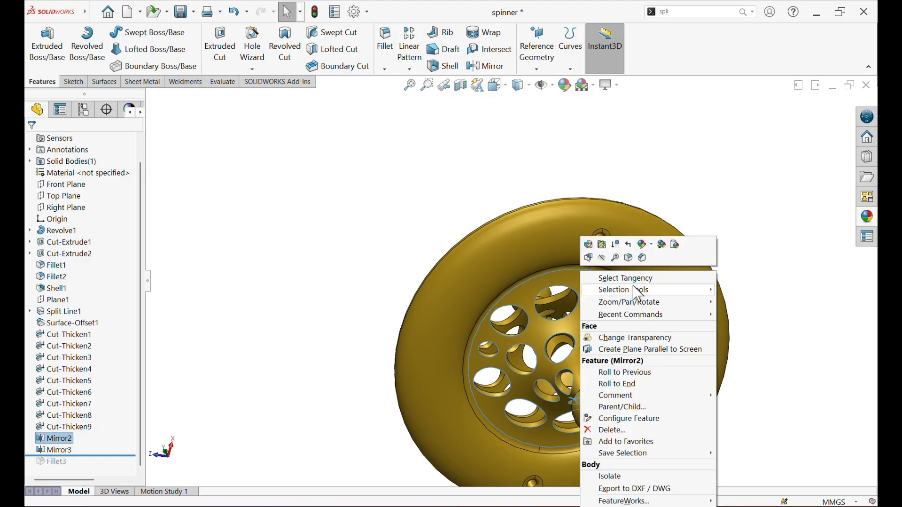
{"action": "left_click", "coordinate": [674, 244]}
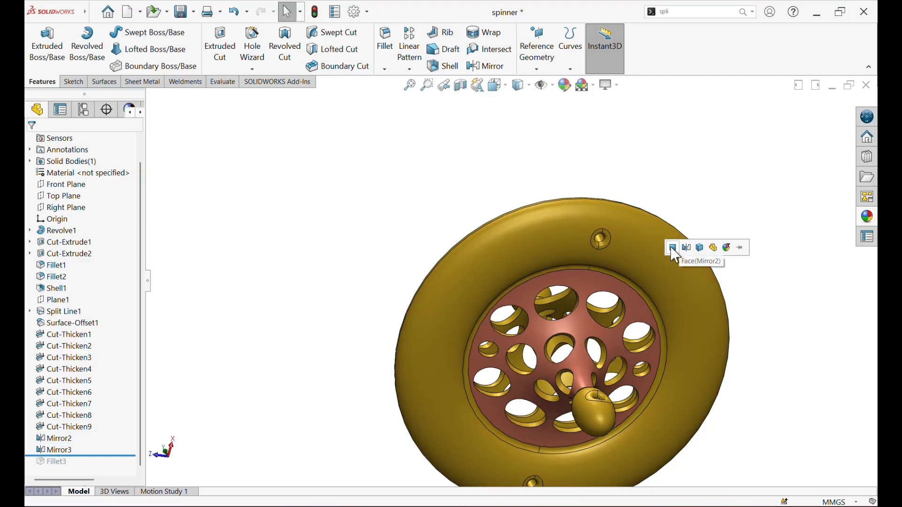
{"action": "mouse_move", "coordinate": [669, 301]}
{"action": "middle_mouse_down"}
{"action": "mouse_move", "coordinate": [672, 371]}
{"action": "mouse_move", "coordinate": [705, 418]}
{"action": "mouse_move", "coordinate": [646, 453]}
{"action": "mouse_move", "coordinate": [661, 304]}
{"action": "mouse_move", "coordinate": [723, 163]}
{"action": "mouse_move", "coordinate": [624, 185]}
{"action": "mouse_move", "coordinate": [602, 173]}
{"action": "mouse_move", "coordinate": [660, 226]}
{"action": "mouse_move", "coordinate": [634, 228]}
{"action": "mouse_move", "coordinate": [635, 179]}
{"action": "mouse_move", "coordinate": [631, 254]}
{"action": "mouse_move", "coordinate": [639, 238]}
{"action": "mouse_move", "coordinate": [630, 244]}
{"action": "mouse_move", "coordinate": [636, 262]}
{"action": "mouse_move", "coordinate": [656, 290]}
{"action": "middle_mouse_up"}
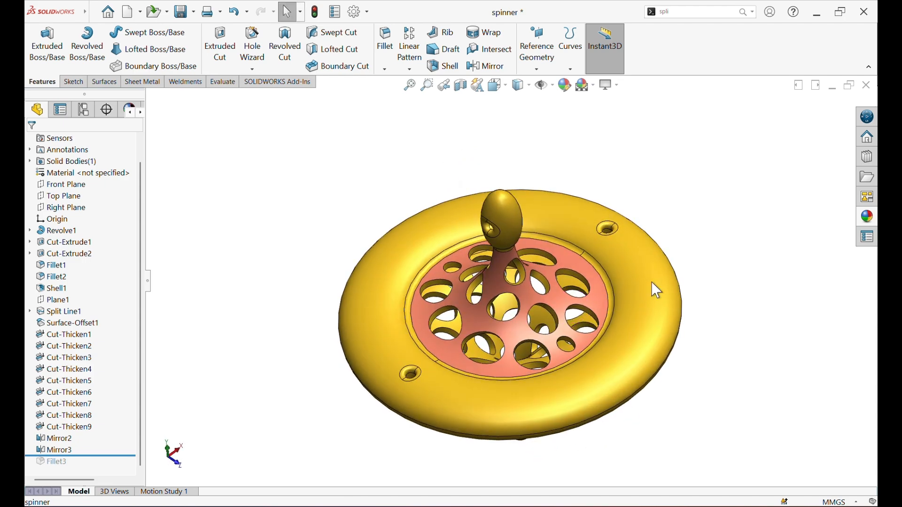
{"action": "left_click", "coordinate": [717, 12]}
{"action": "type", "text": "m"}
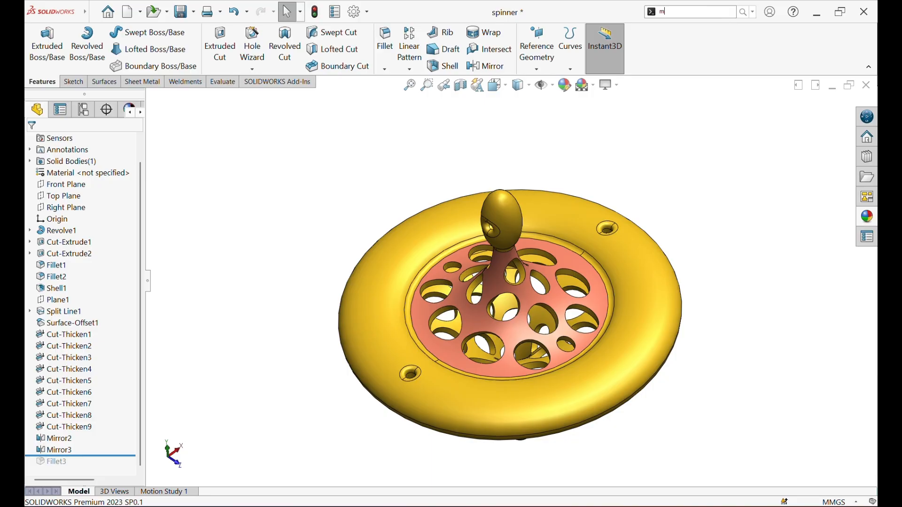
{"action": "type", "text": "ov"}
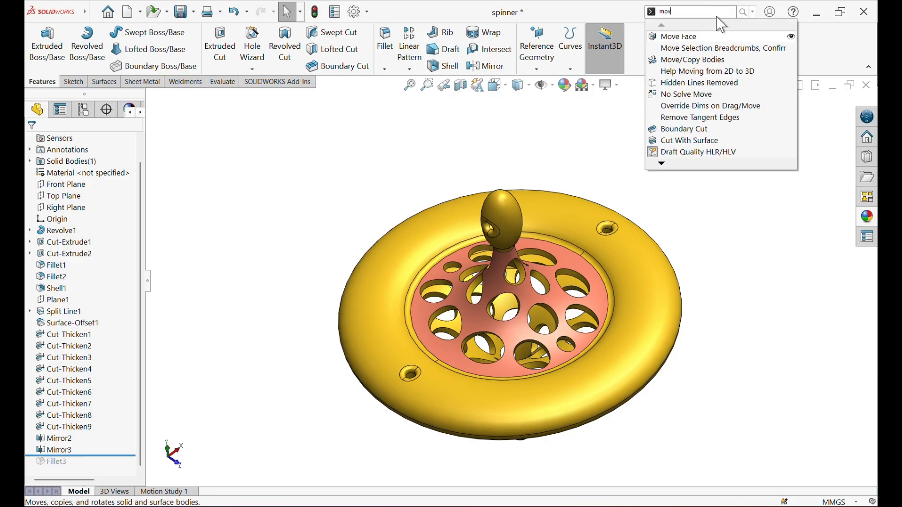
{"action": "left_click", "coordinate": [714, 60]}
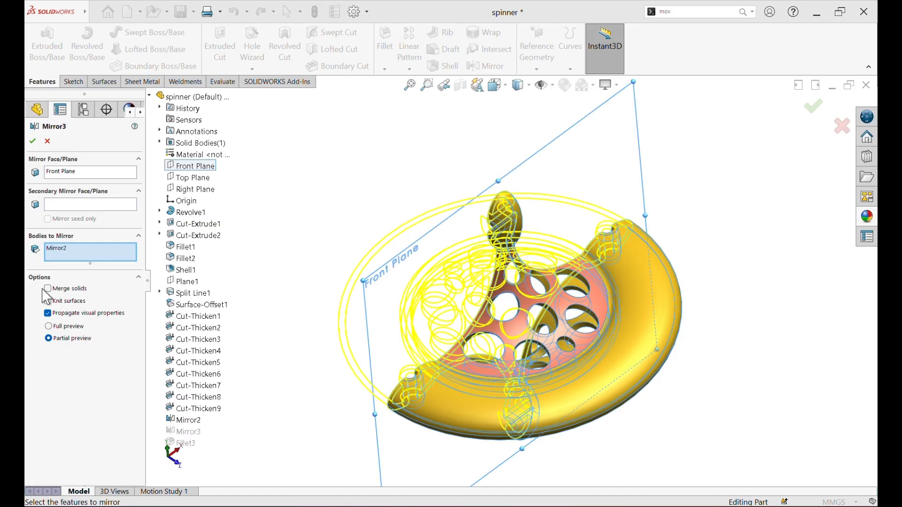
Turn off Merge solids in the Front Plane mirror so the two spinner halves are separate bodies
{"action": "left_click", "coordinate": [33, 141]}
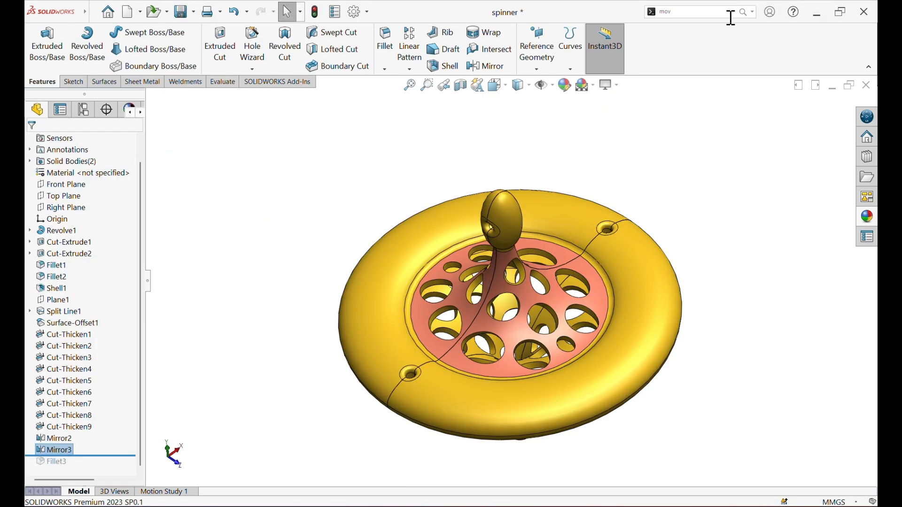
{"action": "left_click", "coordinate": [721, 34]}
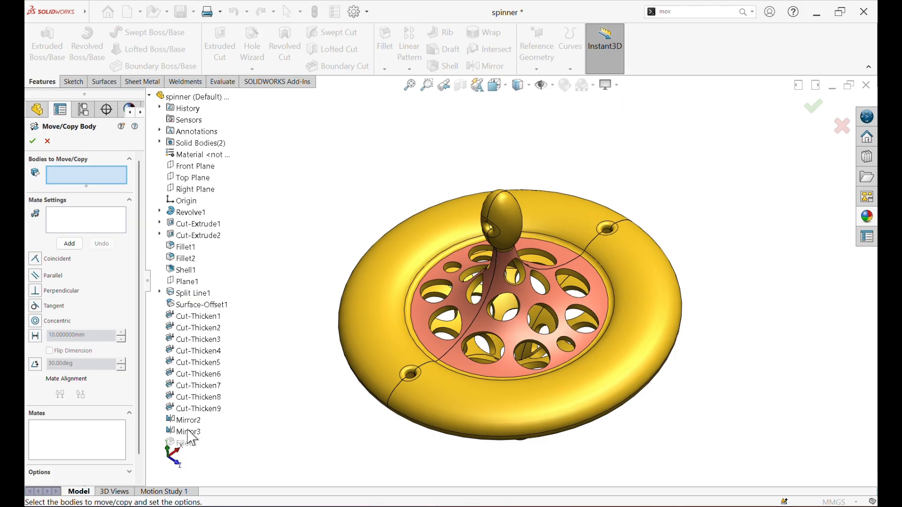
{"action": "left_click", "coordinate": [188, 431]}
{"action": "left_click", "coordinate": [535, 210]}
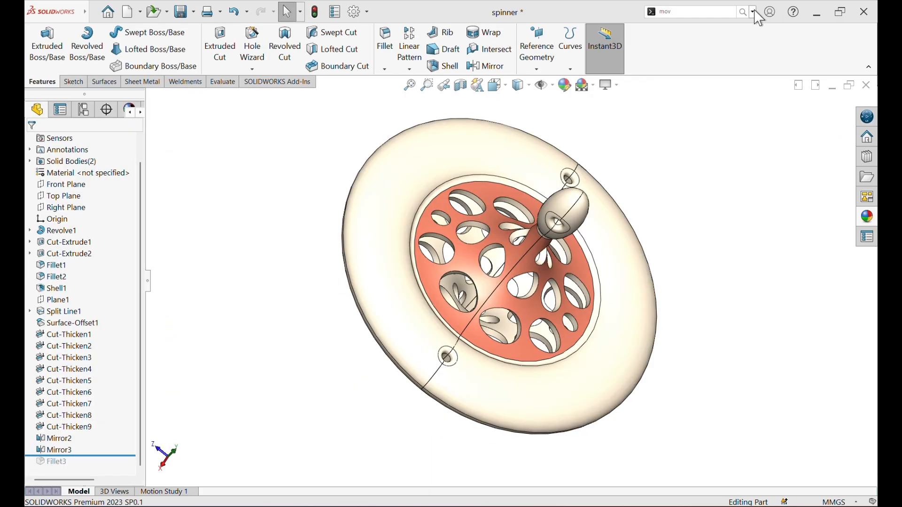
Rotate the Mirror2 half of the spinner 90 degrees about the Z axis with Move/Copy Bodies, without copying it
{"action": "left_click", "coordinate": [742, 13]}
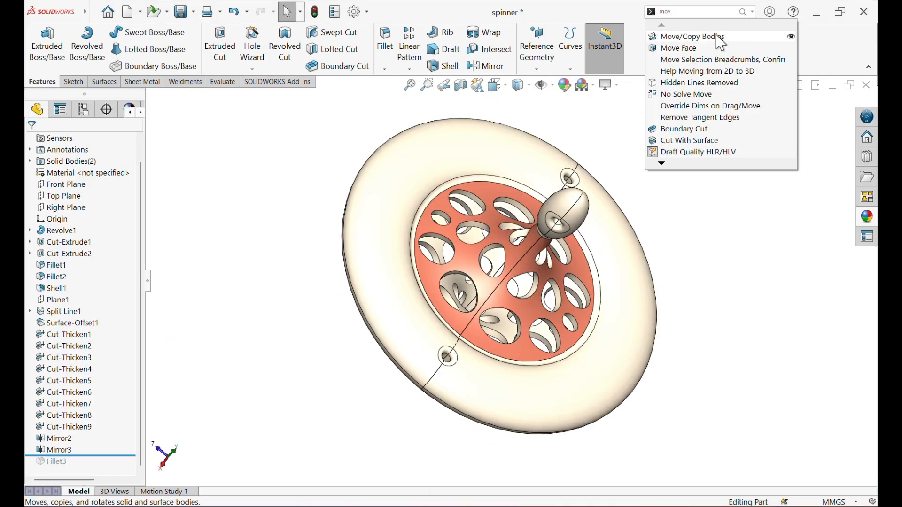
{"action": "left_click", "coordinate": [719, 35]}
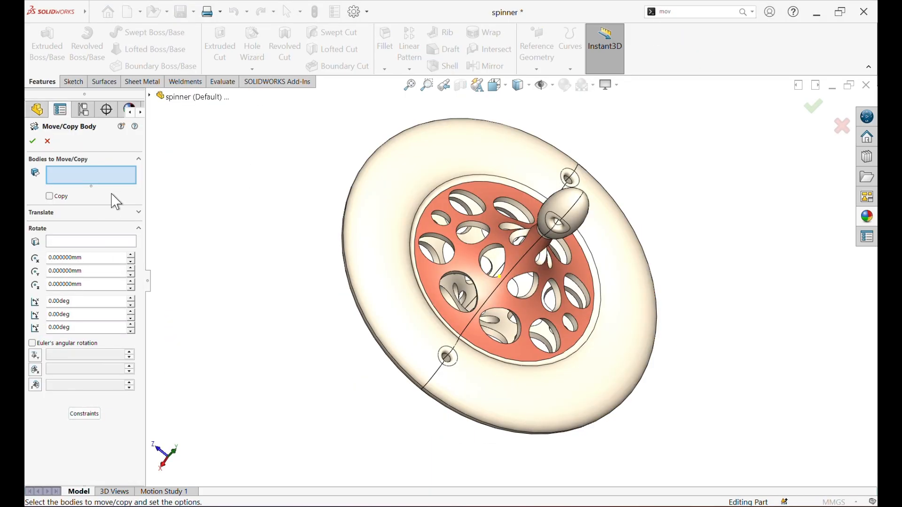
{"action": "left_click", "coordinate": [150, 97]}
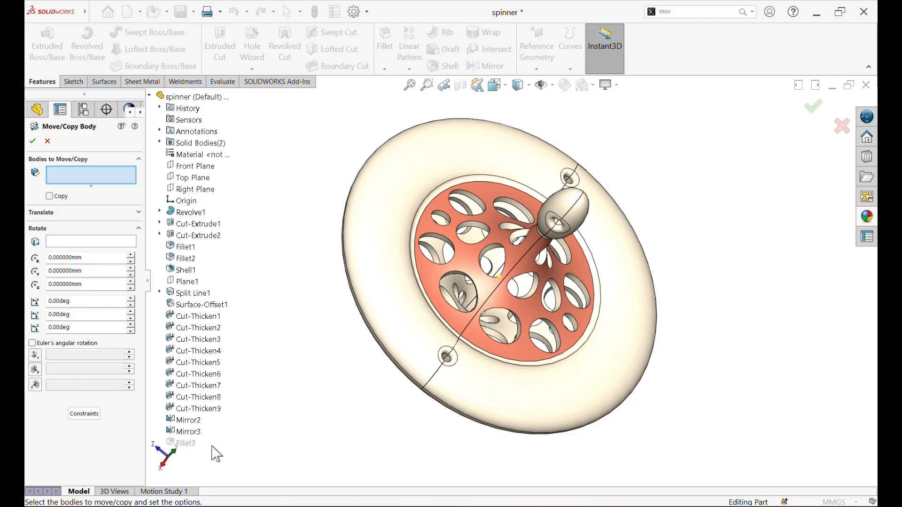
{"action": "left_click", "coordinate": [394, 290]}
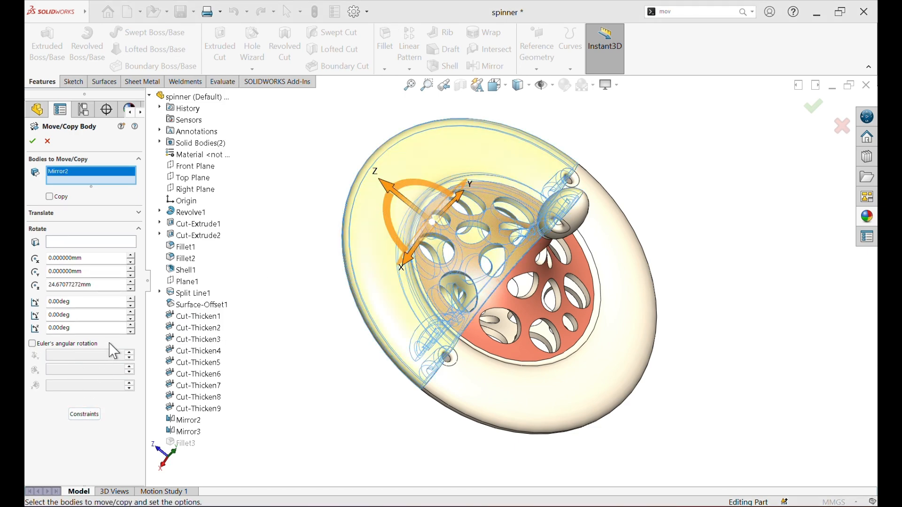
{"action": "left_click", "coordinate": [76, 327]}
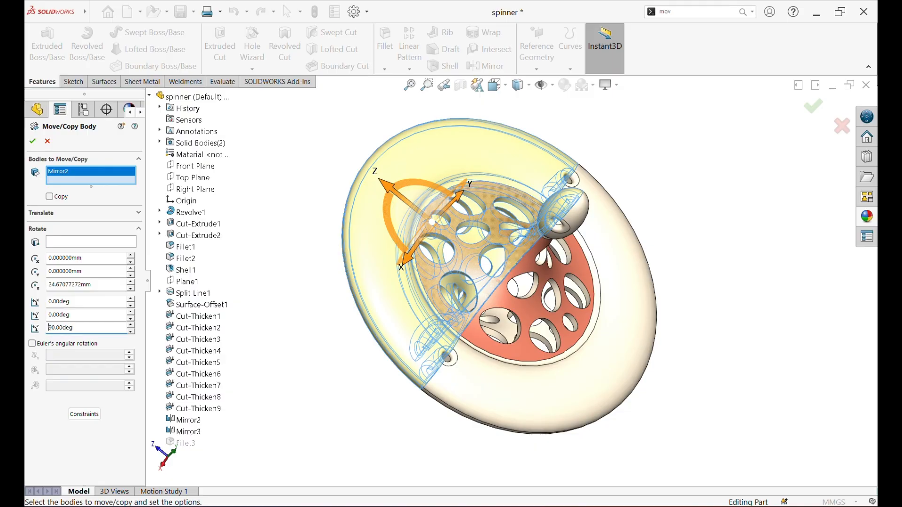
{"action": "key", "text": "Return"}
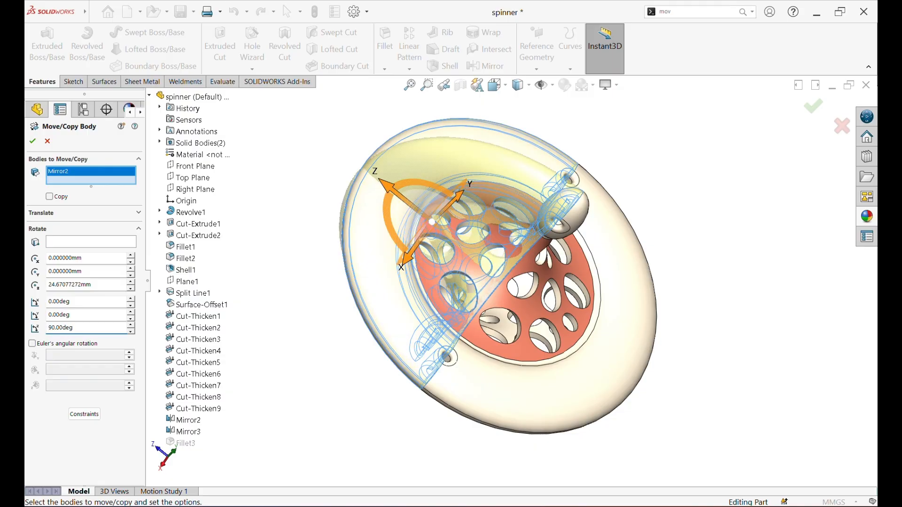
{"action": "left_click", "coordinate": [32, 141]}
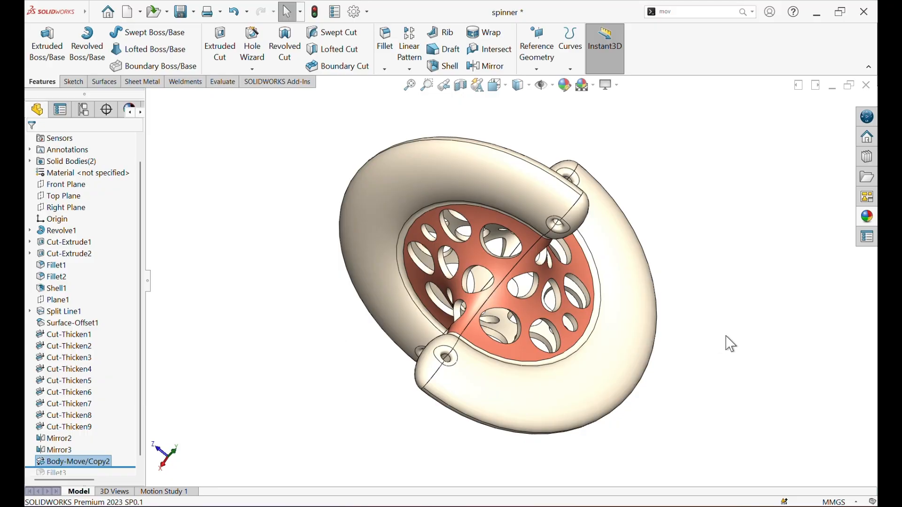
{"action": "middle_click_drag", "start_coordinate": [730, 344], "coordinate": [540, 328]}
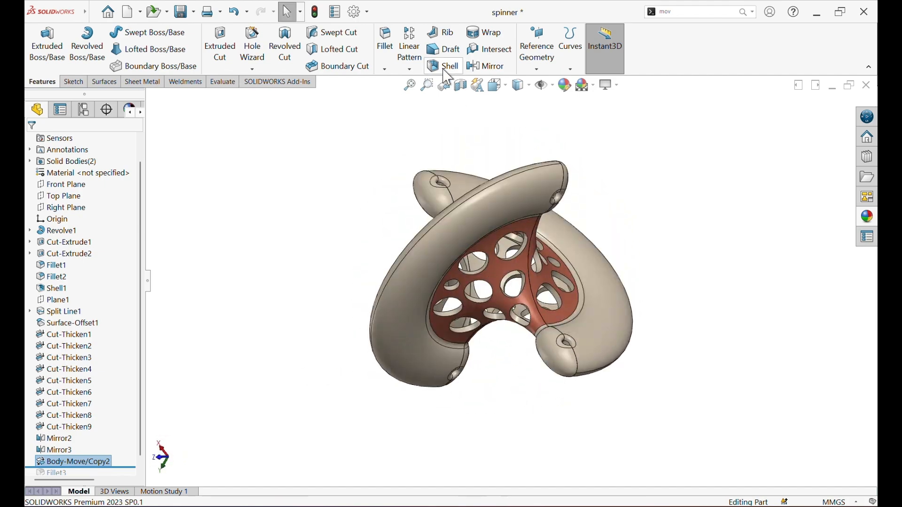